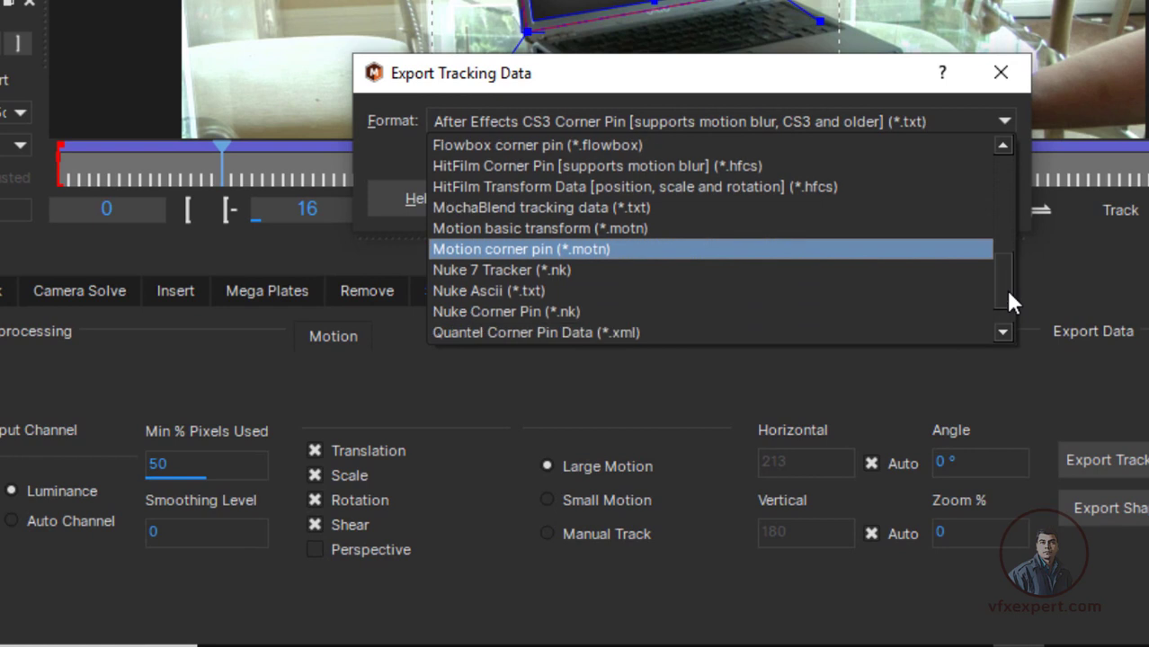
Export the tracking data in Nuke Corner Pin (*.nk) format as laptop_update in the mocha tracking data folder.
click(568, 312)
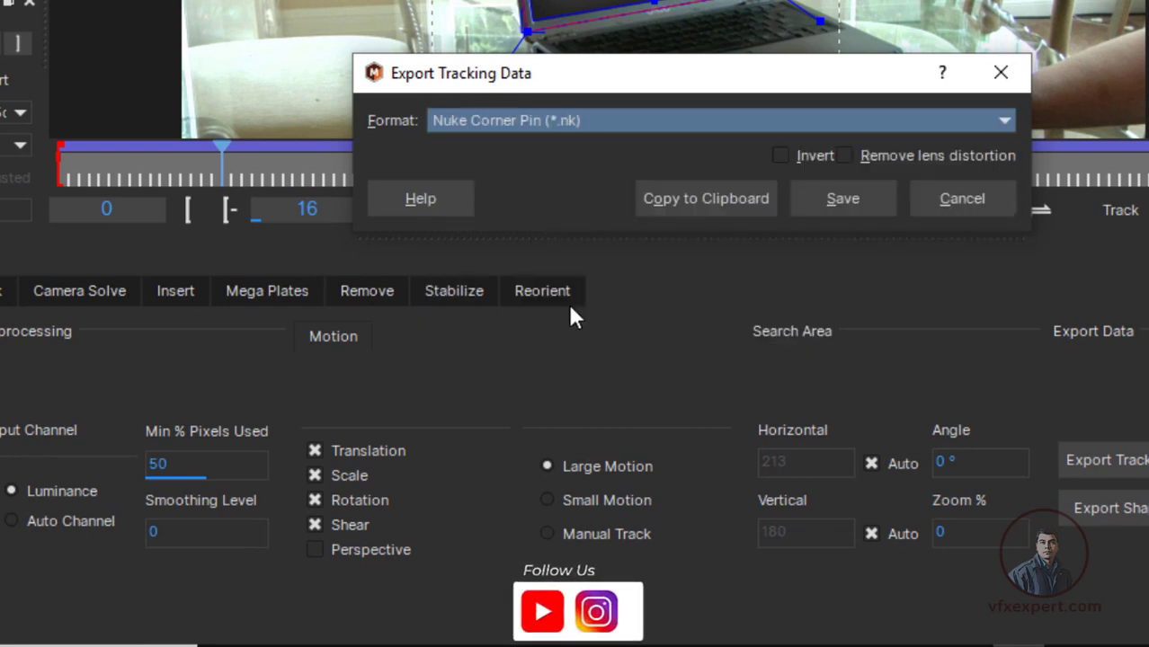
drag(717, 80, 605, 71)
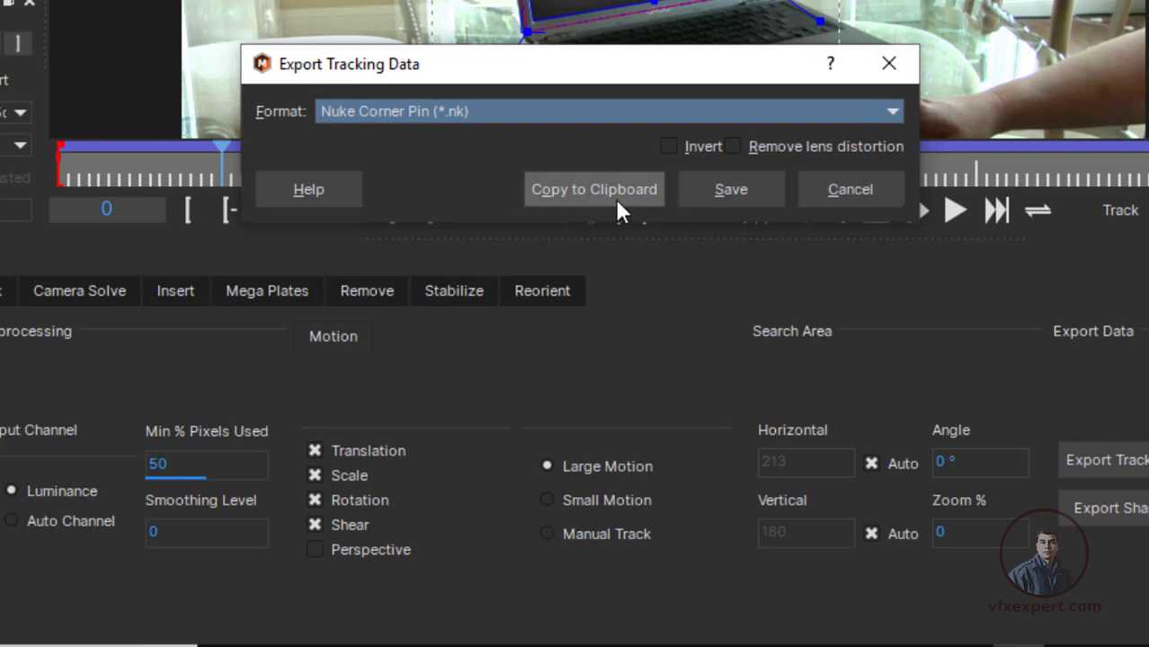
click(746, 191)
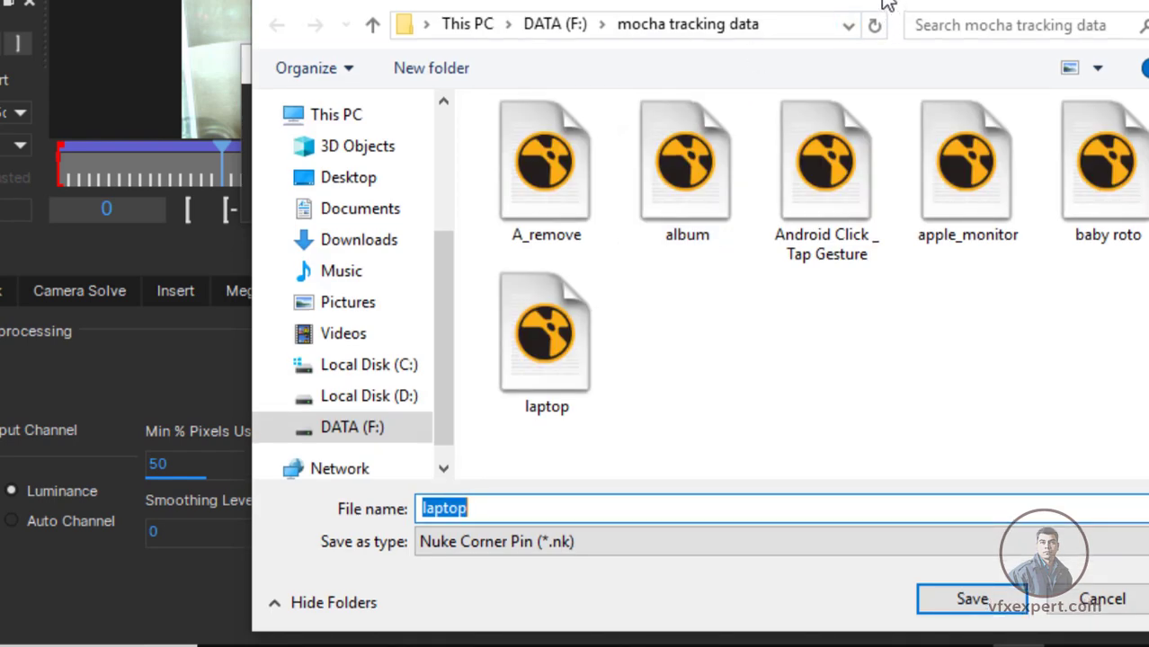
drag(881, 0, 741, 0)
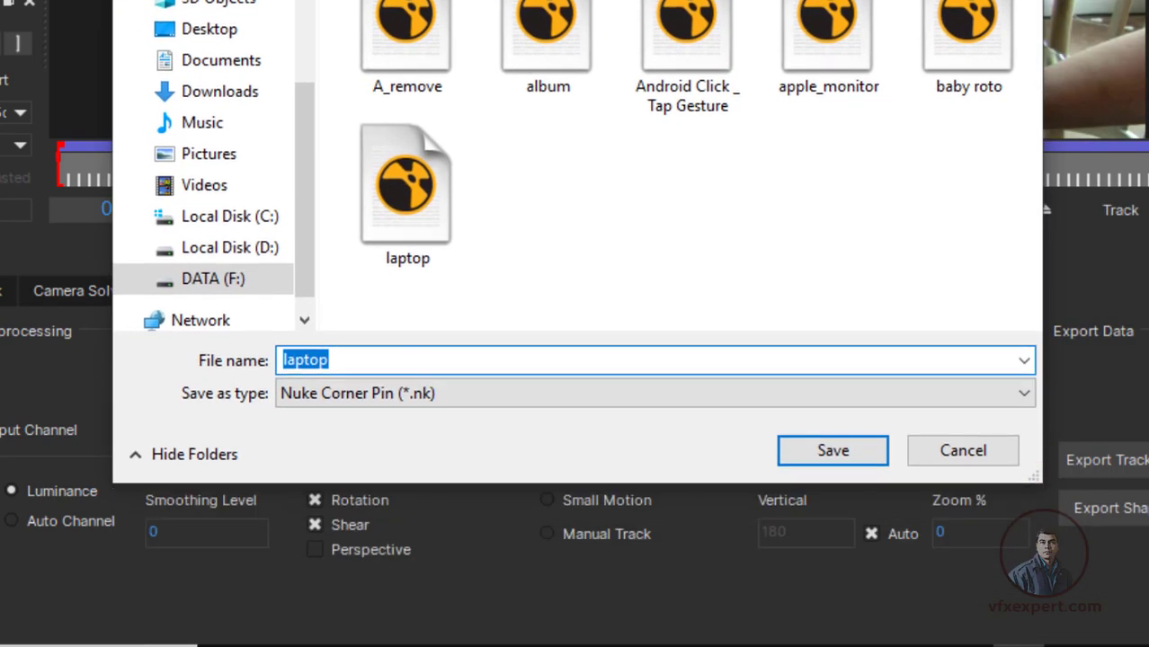
click(371, 360)
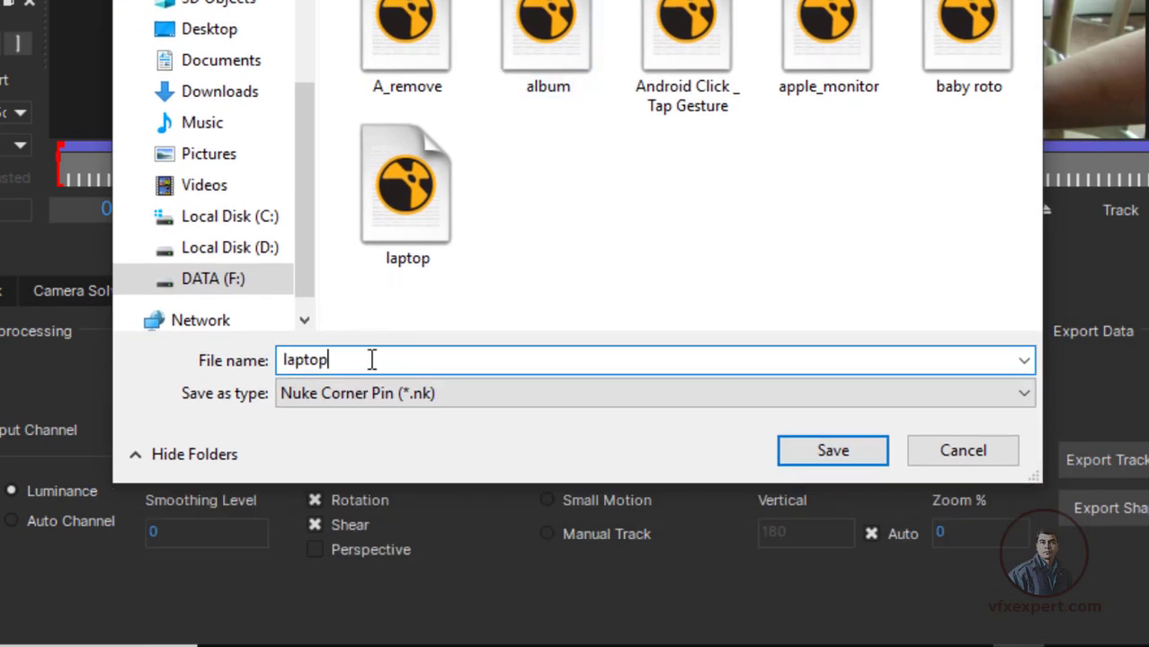
text(_update)
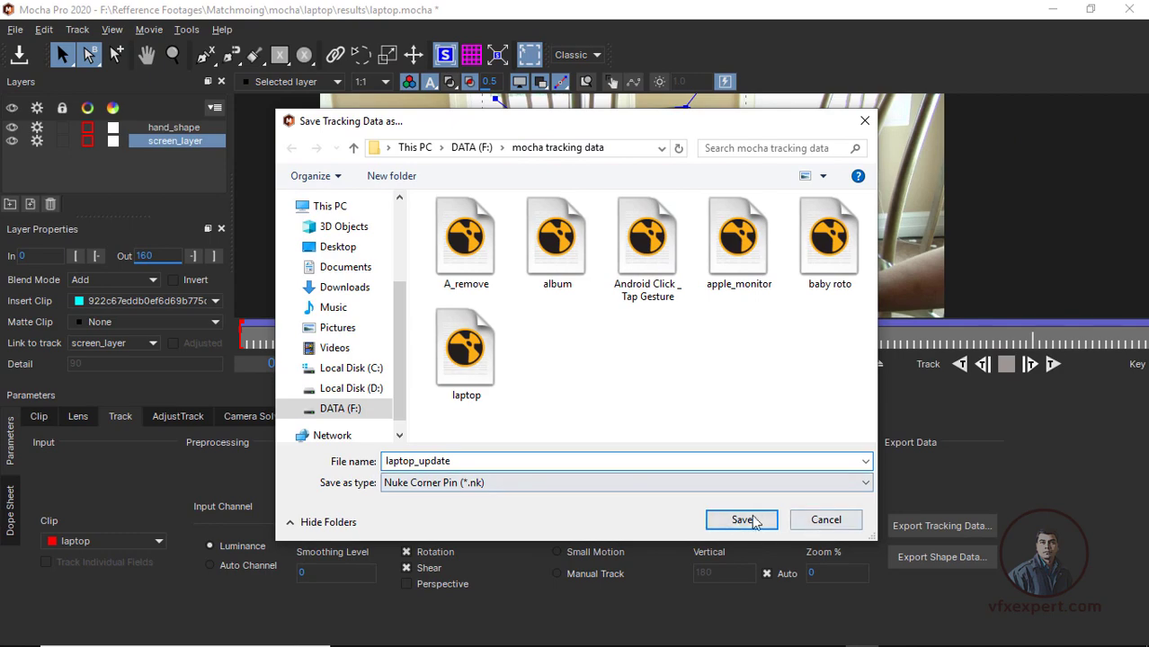
click(757, 519)
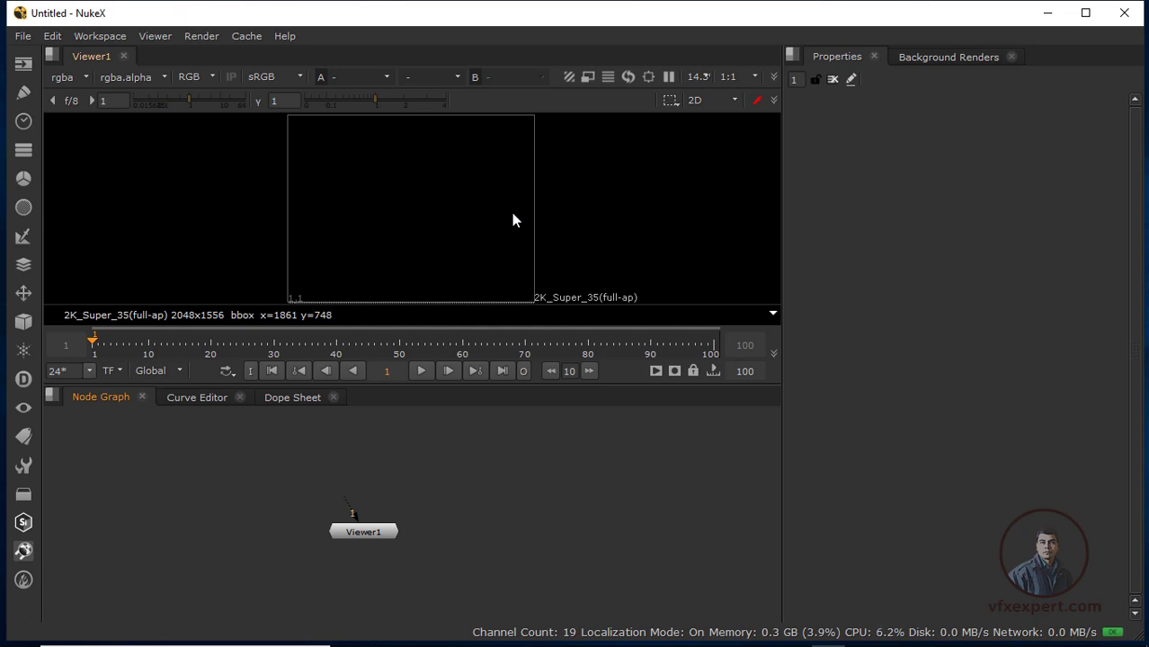
Switch to NukeX and read in the laptop.####.png 0-160 sequence from the Matchmoing/mocha/laptop folder.
click(22, 67)
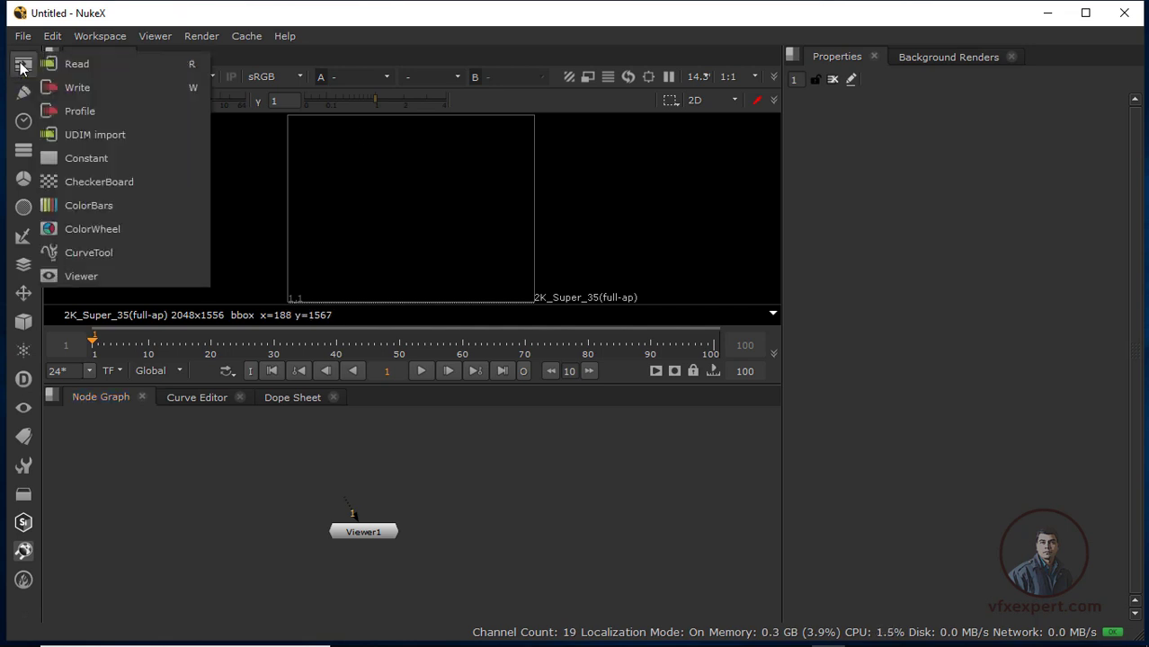
click(79, 63)
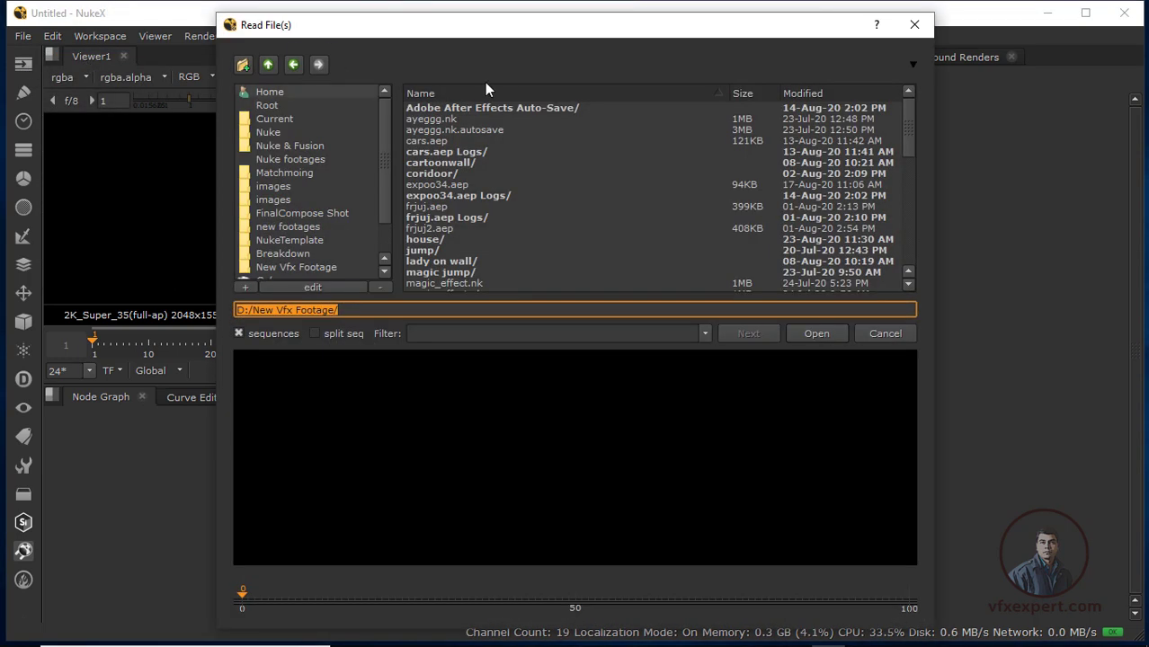
drag(387, 200, 387, 247)
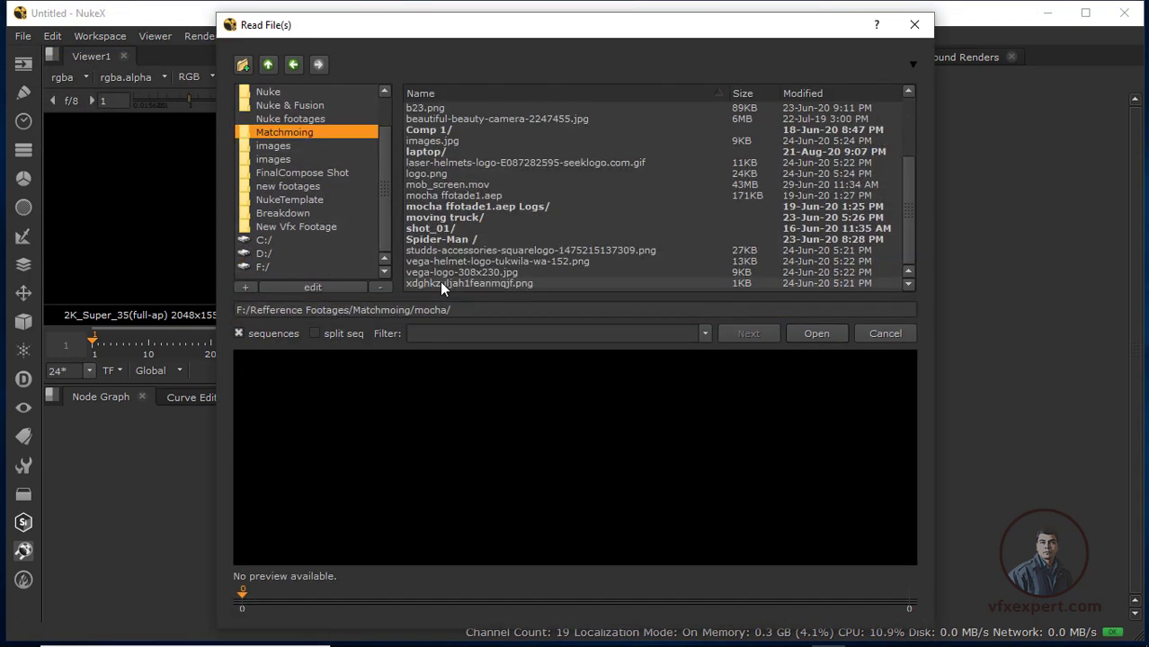
double_click(435, 152)
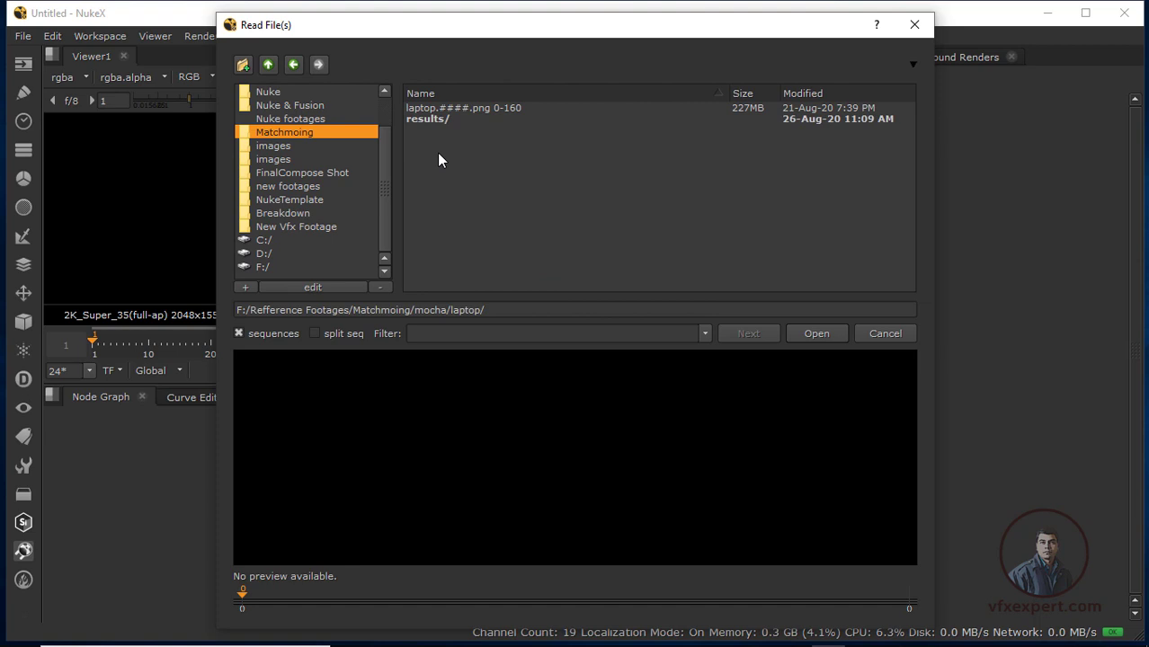
click(495, 109)
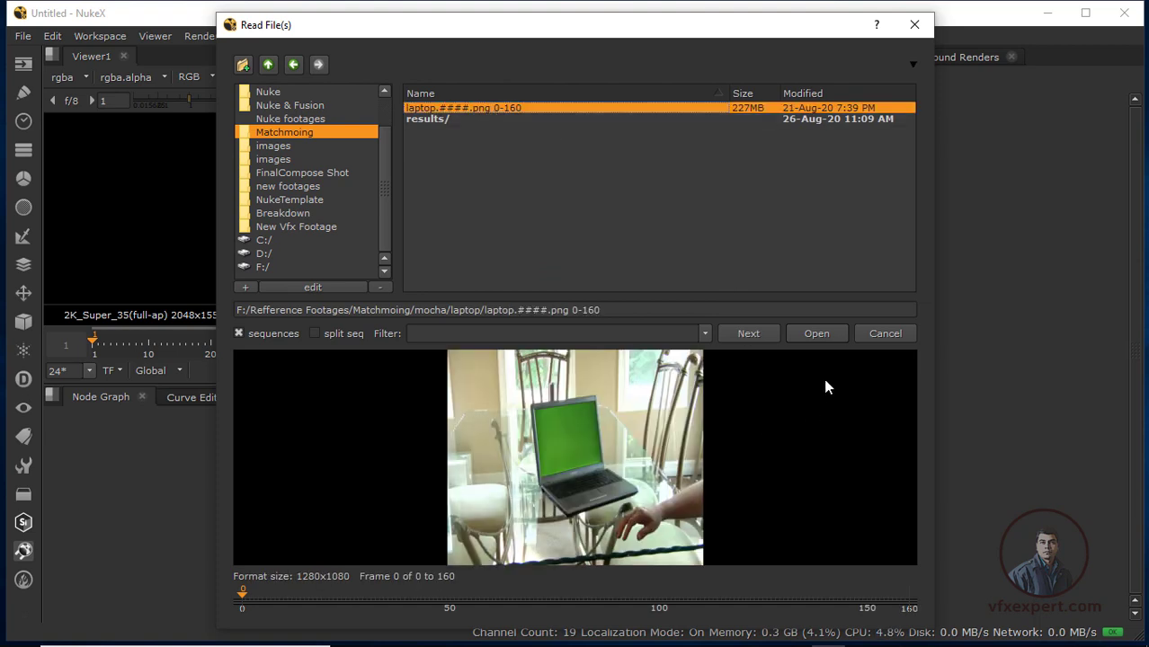
click(816, 337)
Connect the laptop footage's Read node to the Viewer and line the two nodes up vertically.
drag(600, 496, 438, 476)
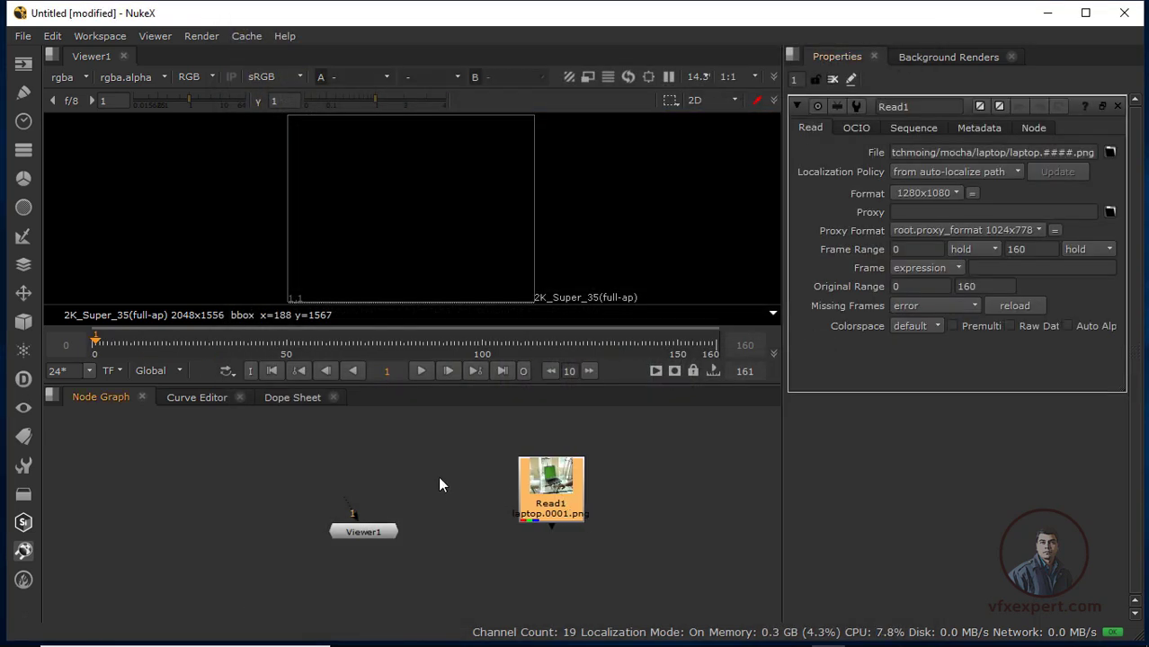
drag(373, 532, 404, 497)
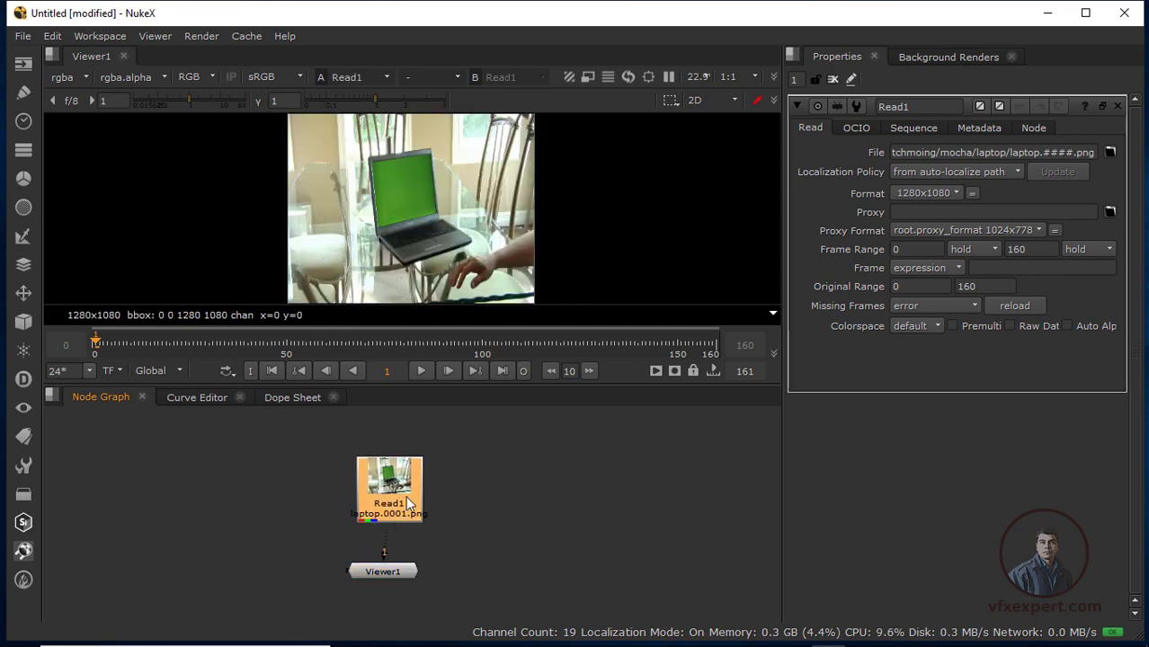
drag(395, 583, 403, 563)
scroll(466, 200, up, 2)
scroll(471, 234, down, 2)
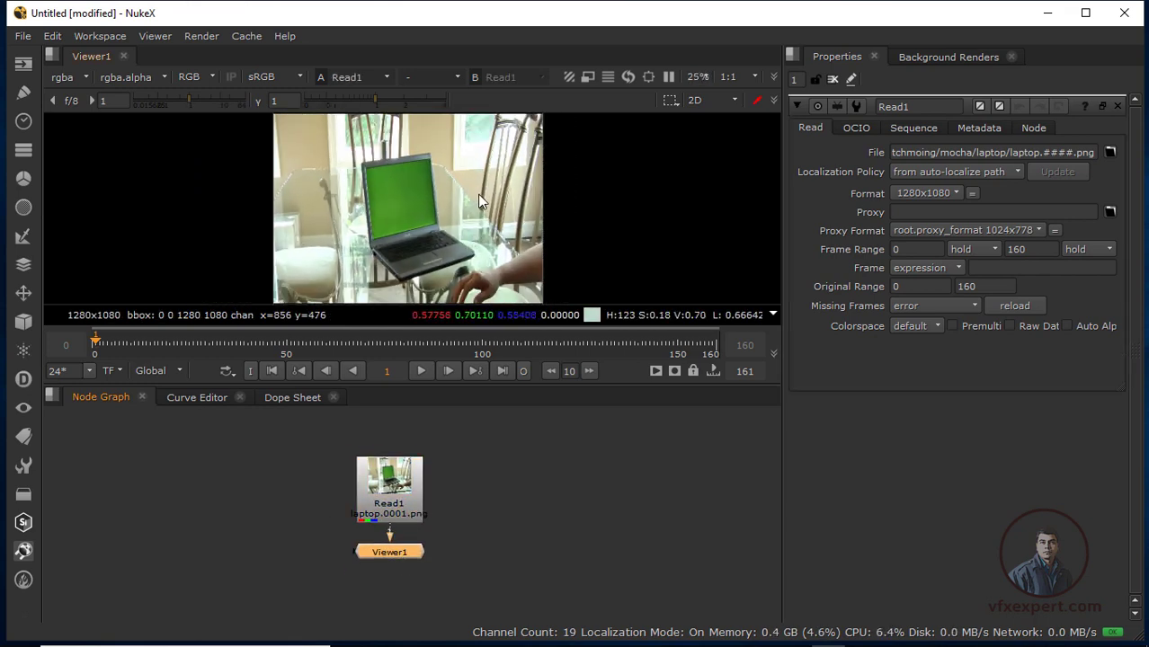
Play the laptop footage up to frame 20 and widen the gap between the Read and Viewer nodes.
click(422, 370)
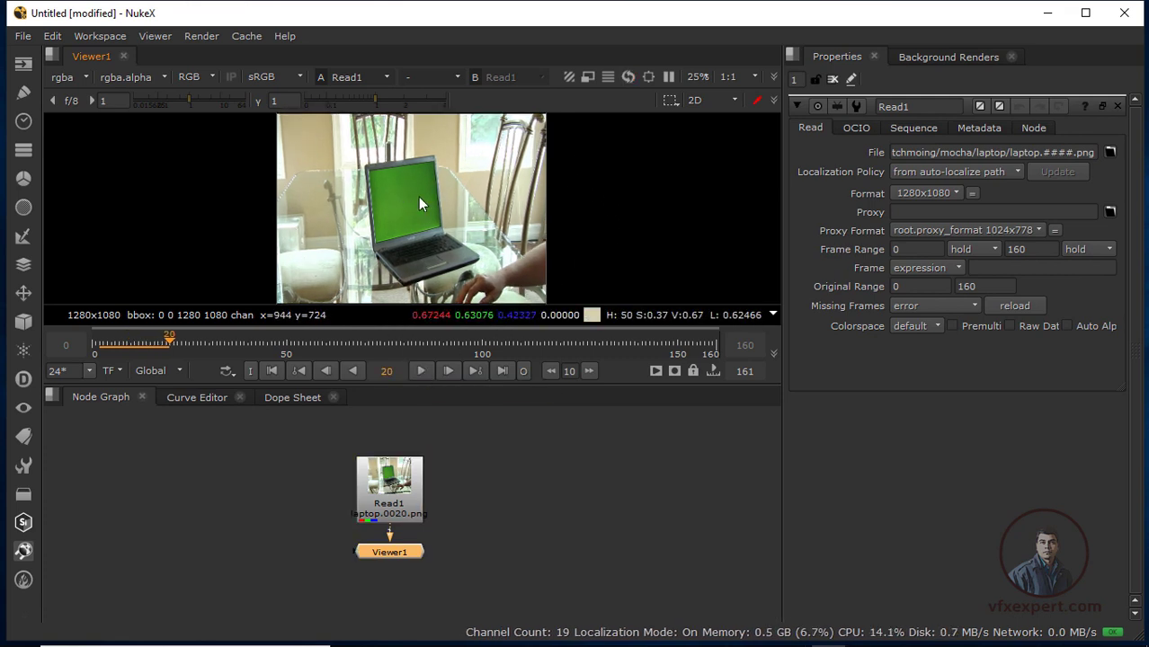
scroll(457, 223, up, 2)
drag(404, 545, 403, 565)
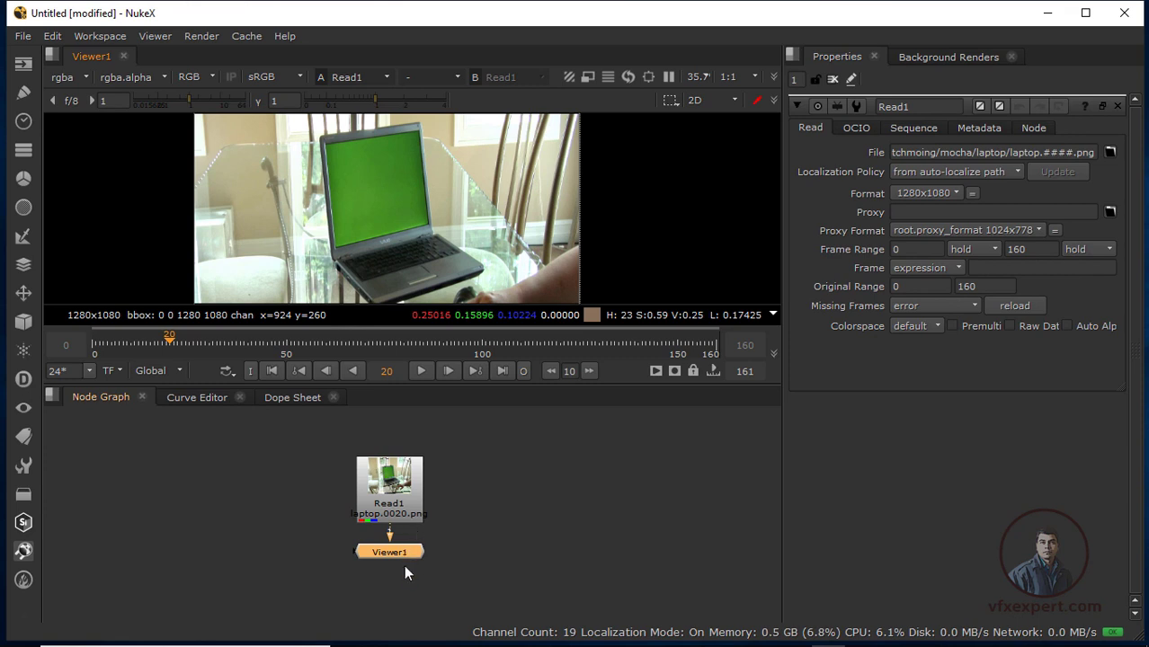
drag(390, 494, 389, 482)
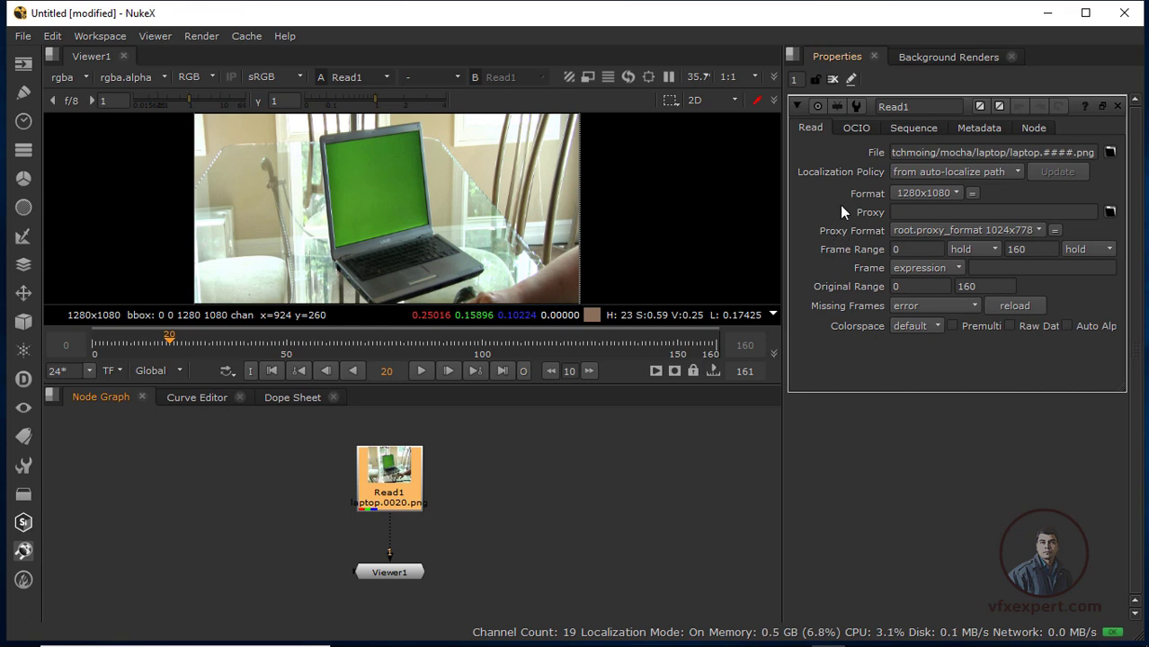
Edit the footage's 1280x1080 format, naming it HDPRO and setting its pixel aspect to 1.5.
click(944, 193)
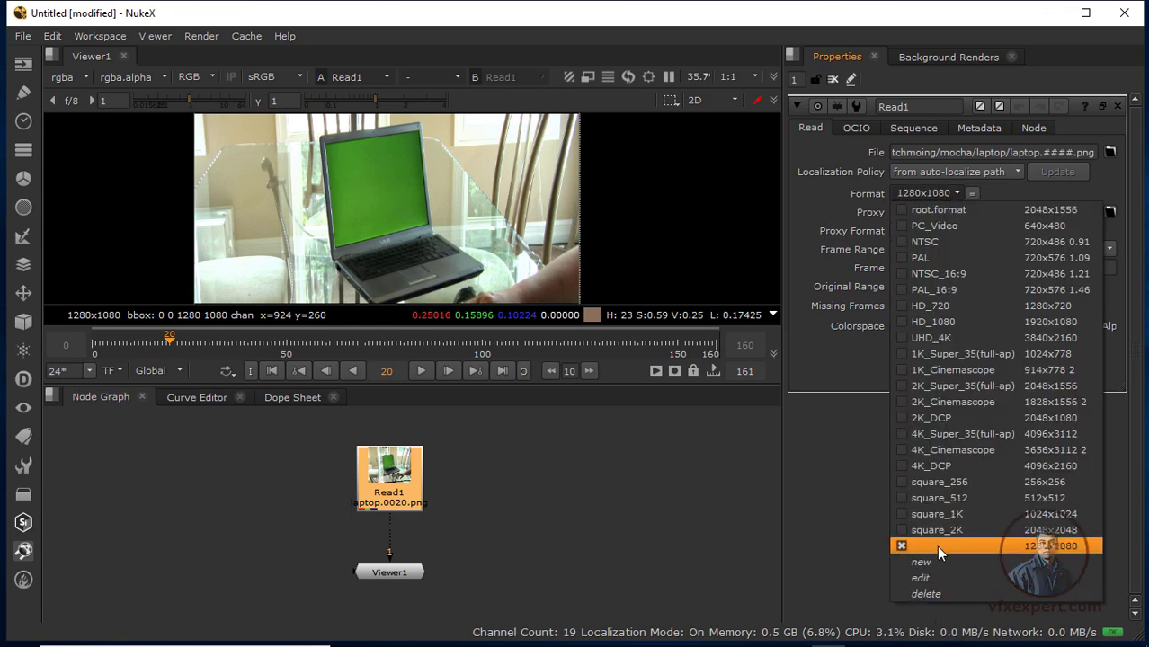
click(936, 578)
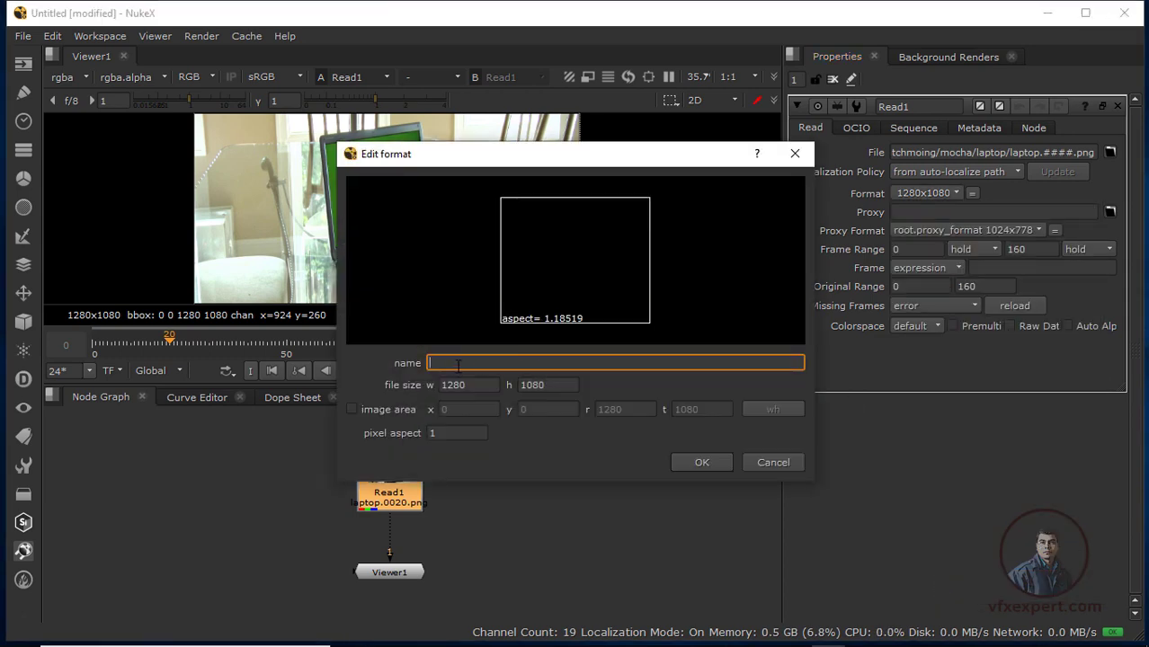
text(HDPRO)
click(445, 433)
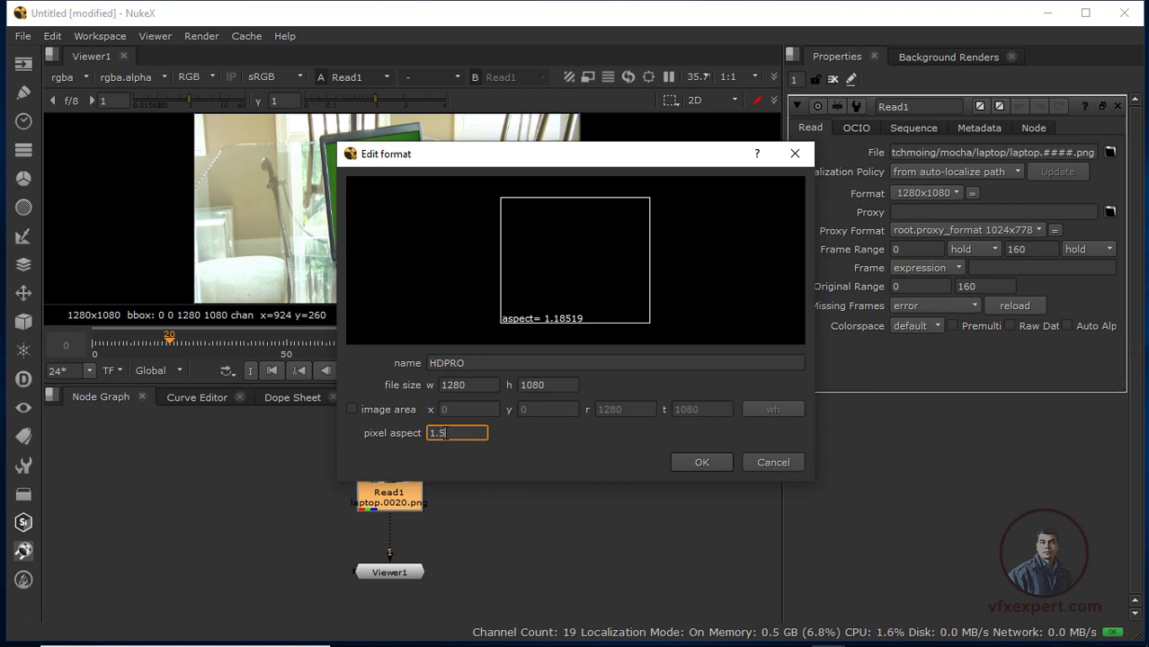
click(713, 463)
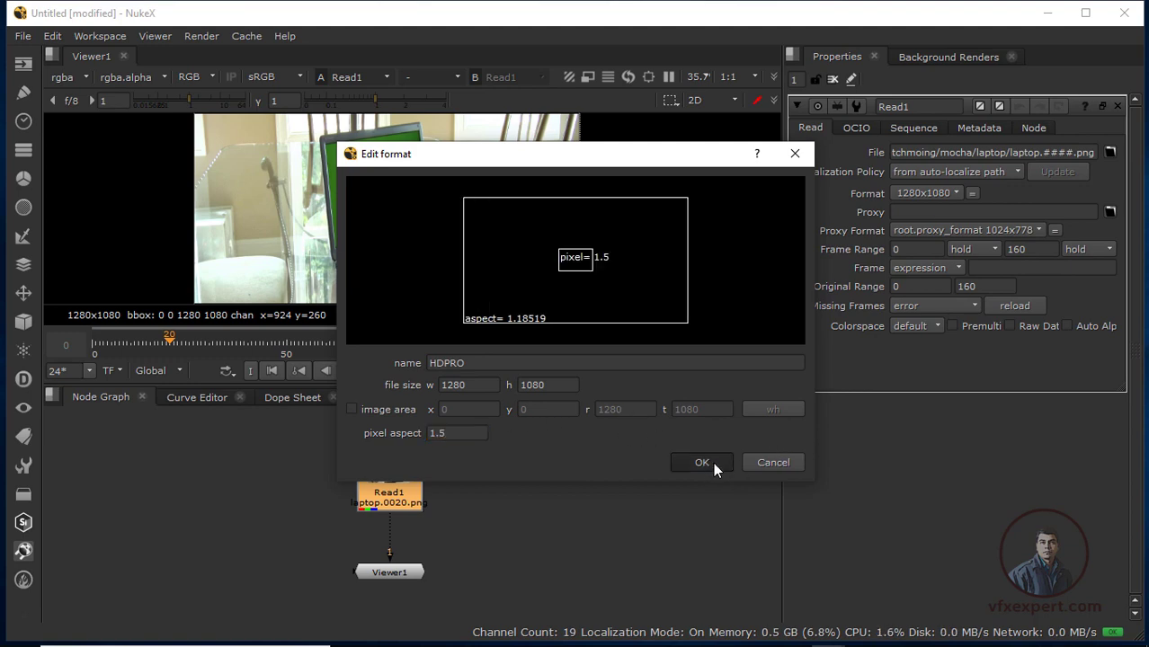
Enlarge the viewer area and play the reformatted laptop footage up to frame 41 to check its proportions.
scroll(414, 227, up, 1)
middle_drag(422, 230, 464, 261)
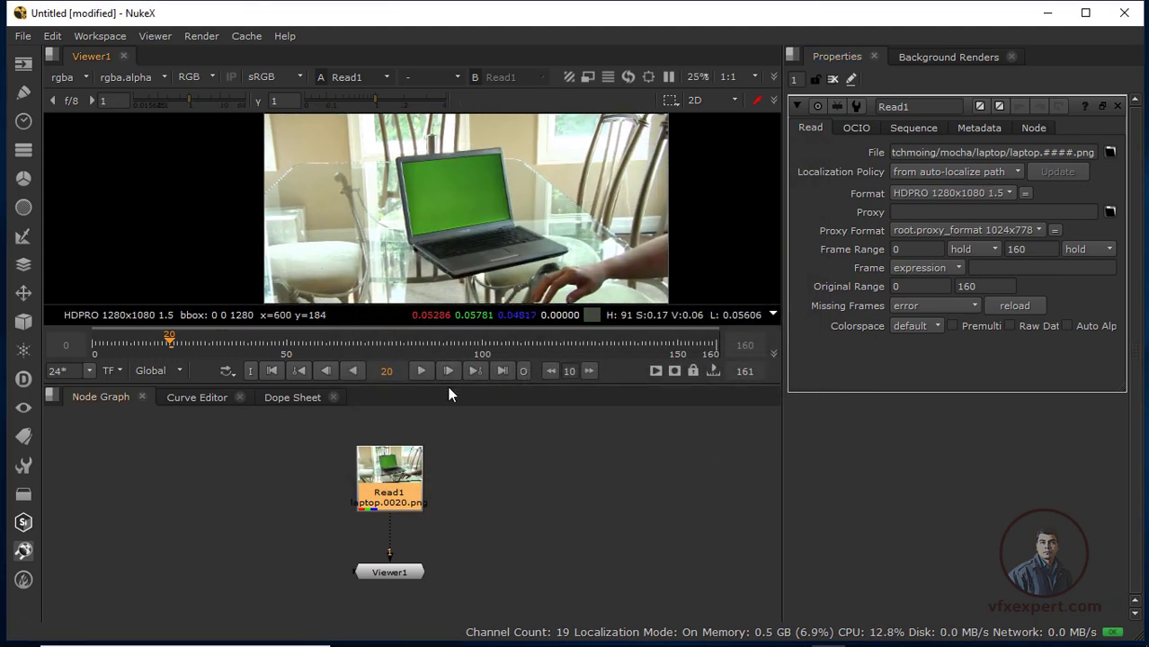
drag(447, 385, 446, 438)
middle_drag(501, 292, 417, 274)
scroll(417, 274, up, 1)
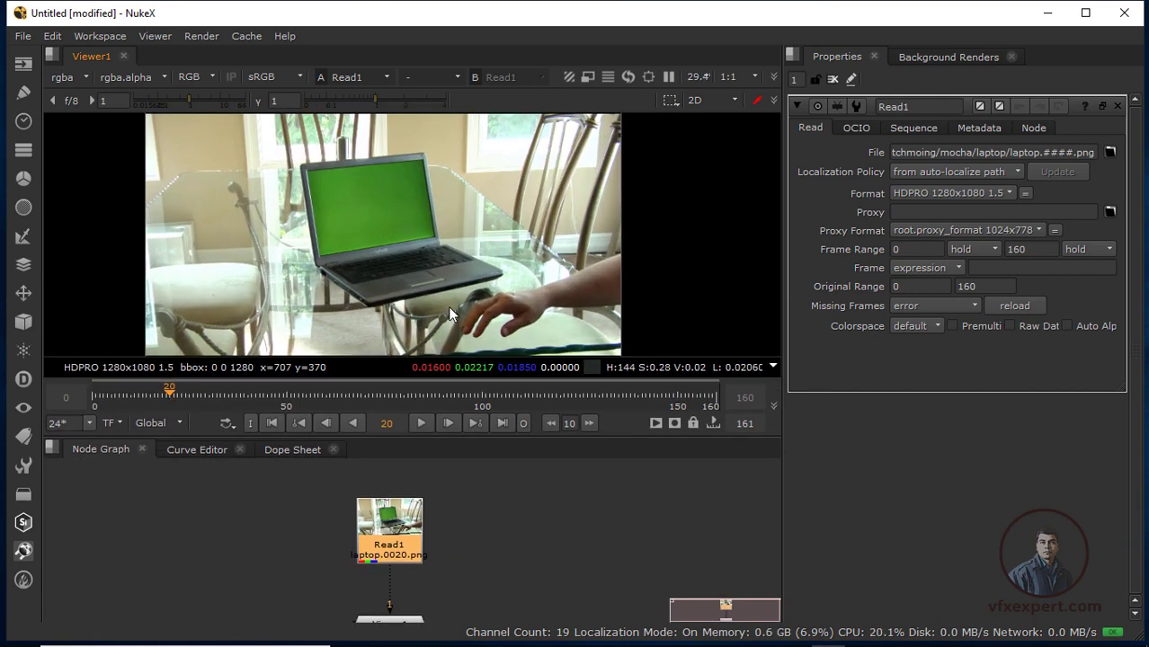
click(421, 427)
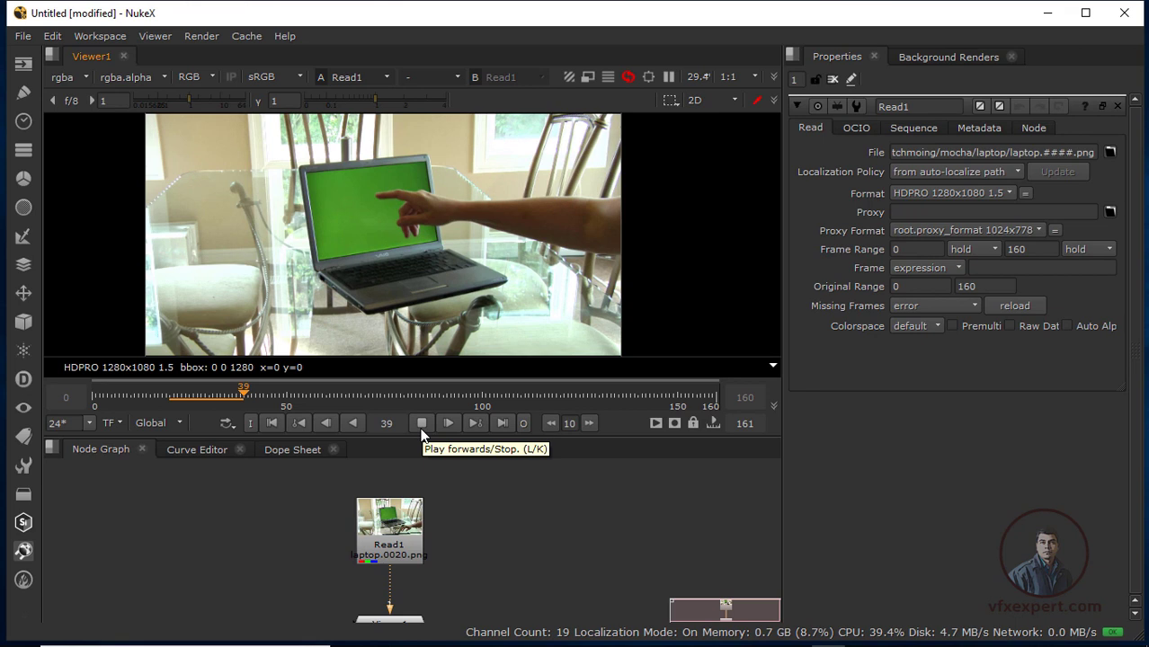
click(421, 422)
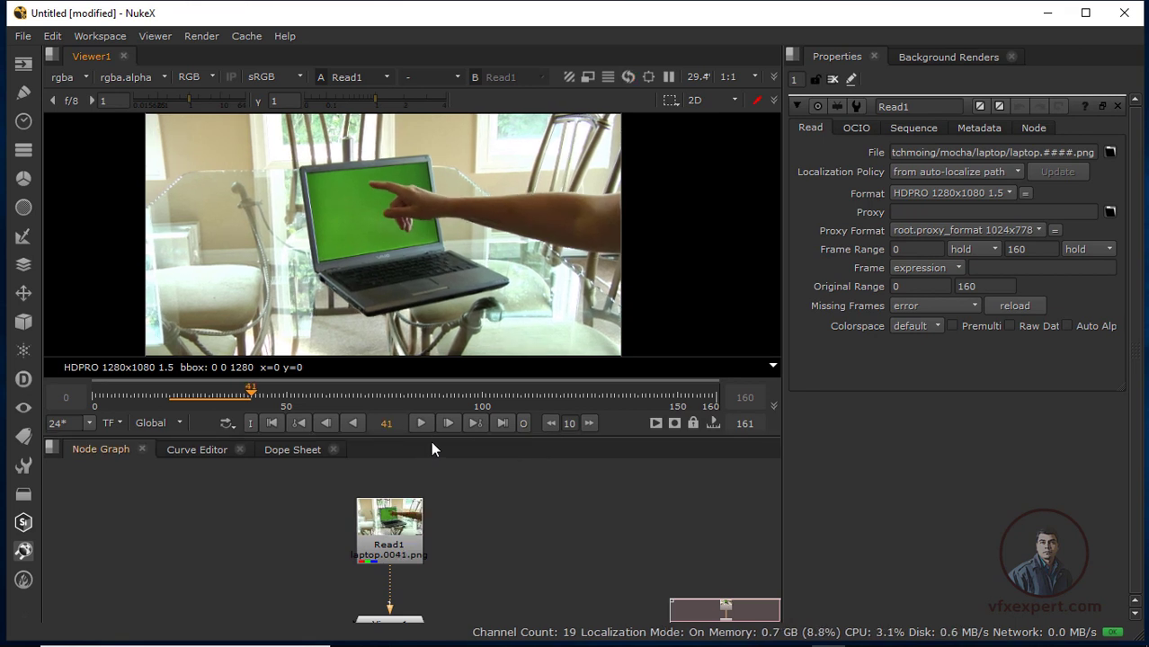
drag(431, 438, 431, 414)
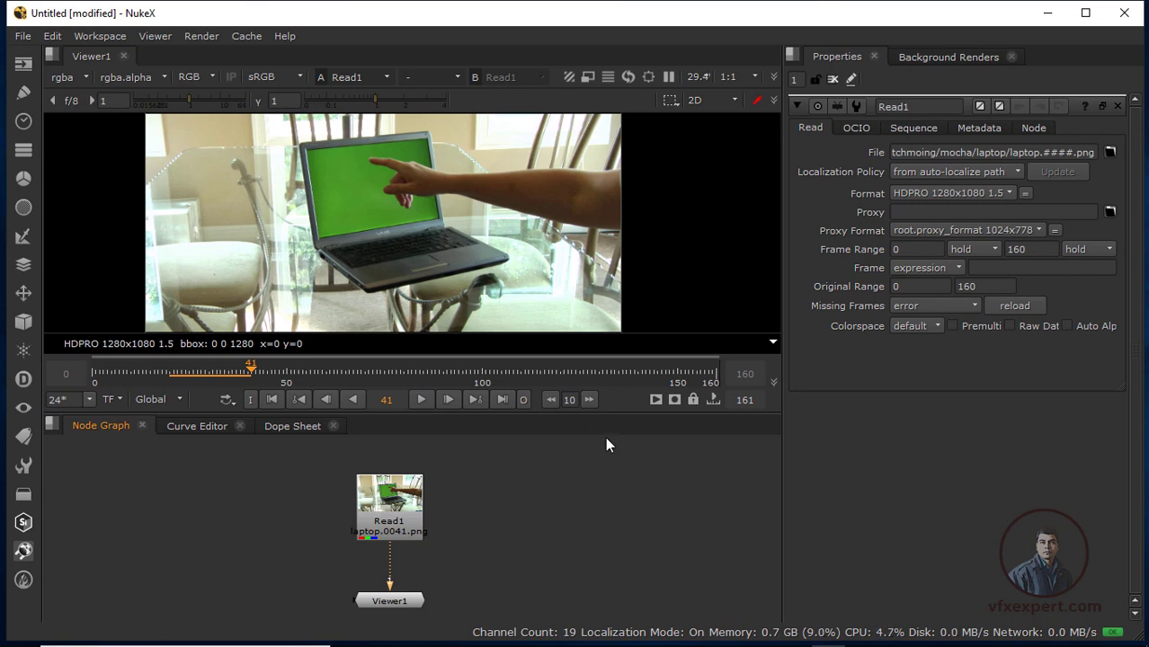
Import the laptop_update Nuke file from the mocha tracking data folder in File Explorer into the node graph.
mouse_move(388, 629)
click(479, 551)
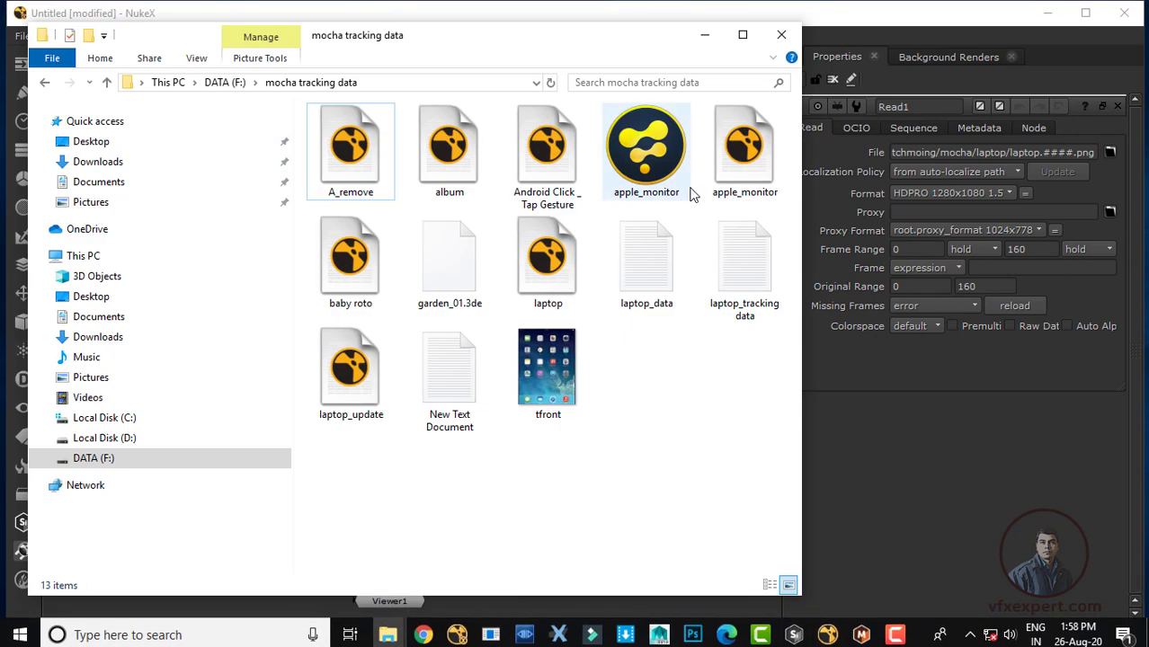
drag(511, 54, 648, 58)
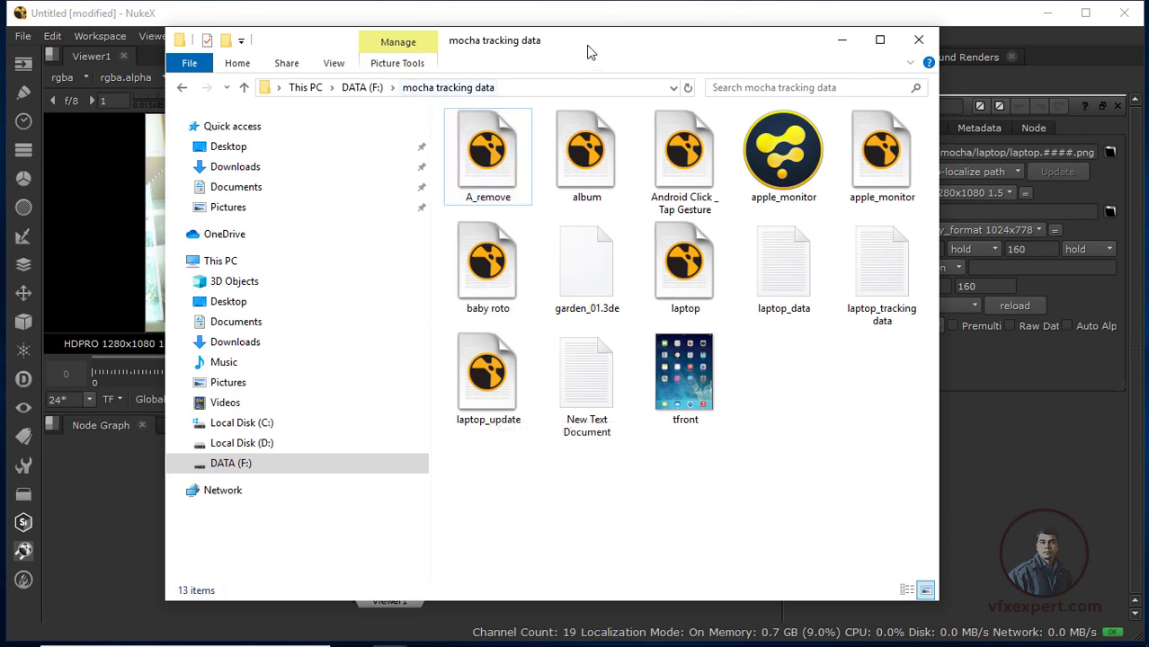
drag(589, 49, 845, 40)
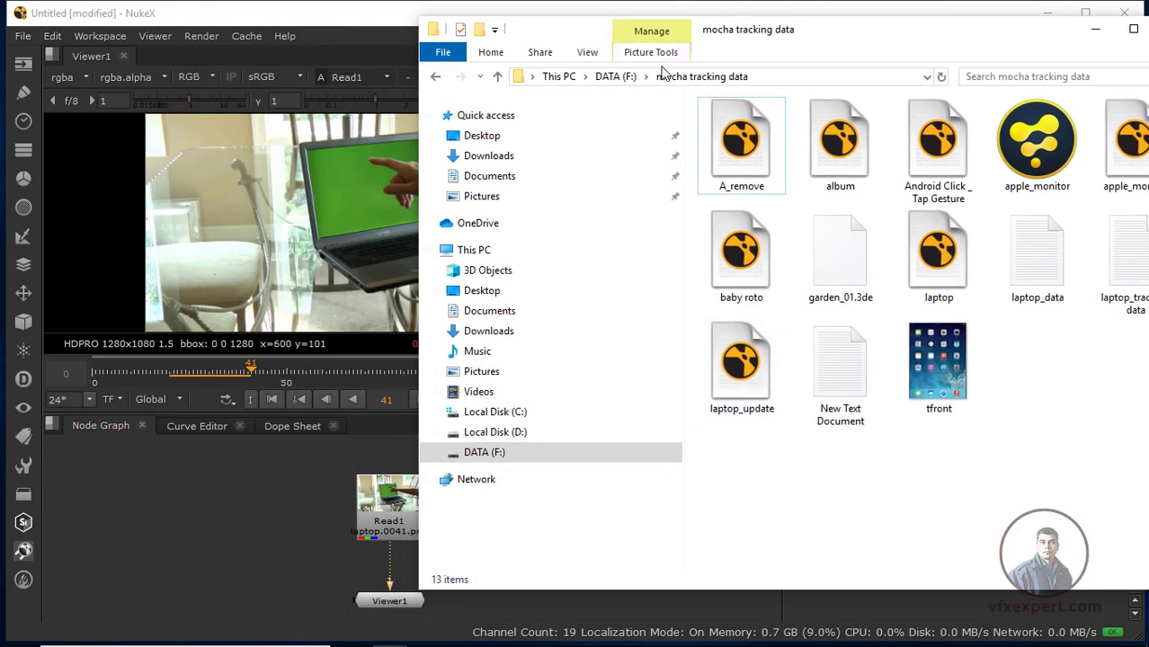
drag(931, 43, 1075, 36)
drag(886, 359, 517, 502)
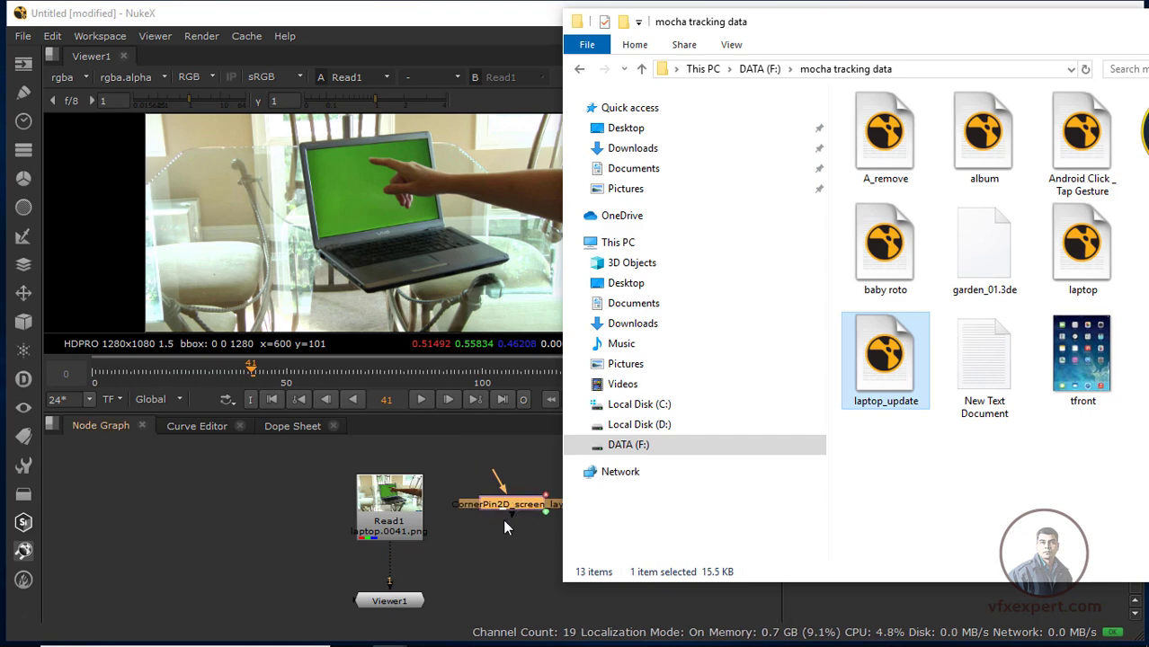
drag(968, 57, 826, 77)
click(1033, 67)
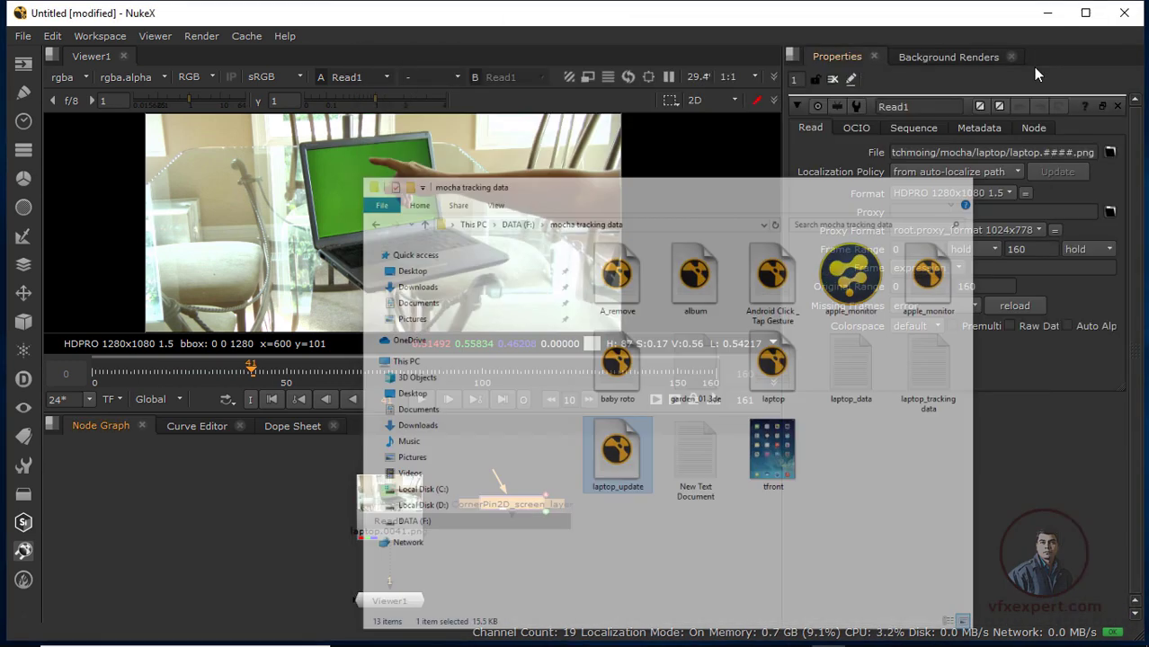
Position the imported corner pin node beside the Read node, inspect the laptop screen's corners, and deselect the node.
click(610, 555)
drag(505, 505, 532, 501)
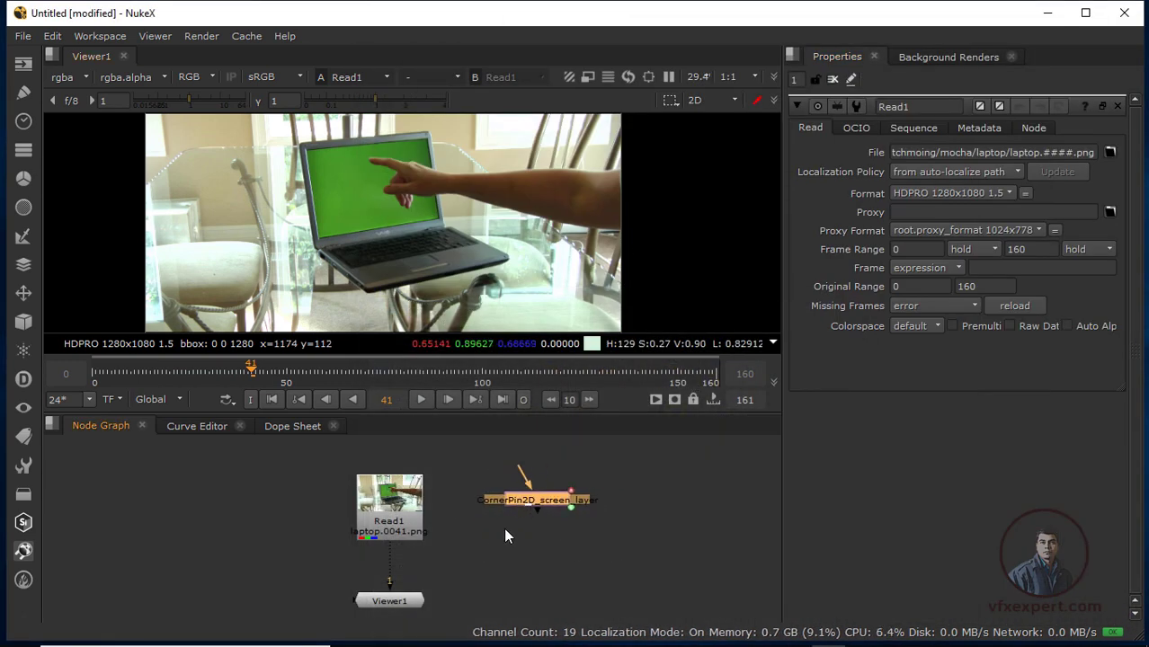
scroll(407, 214, up, 2)
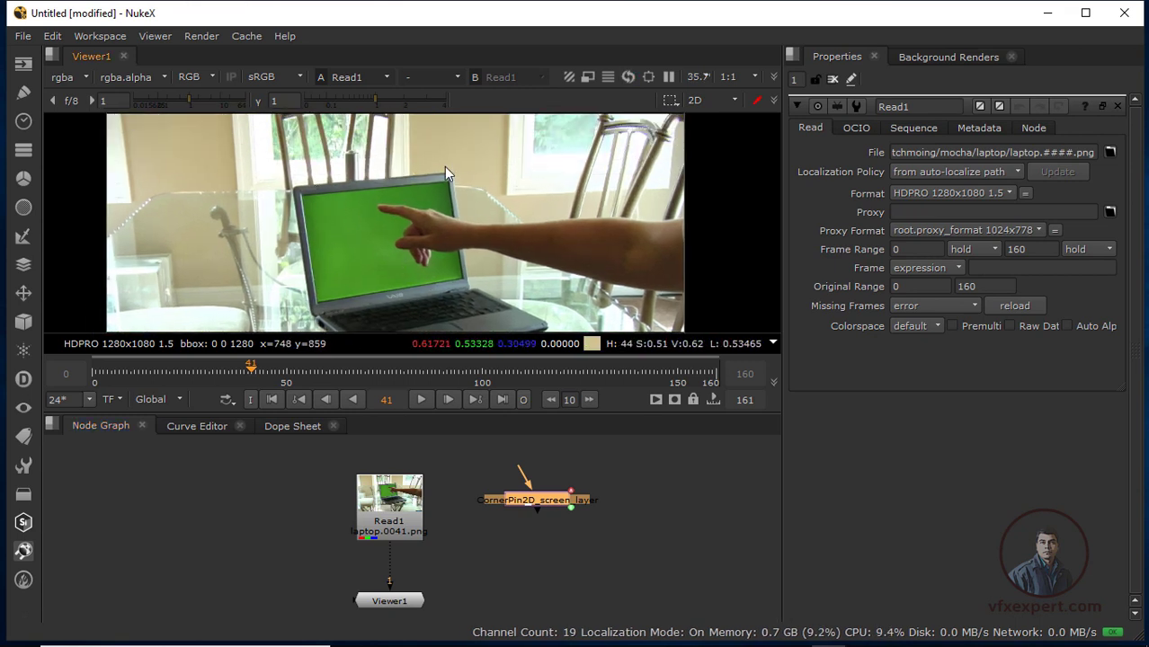
middle_drag(414, 304, 416, 282)
click(664, 515)
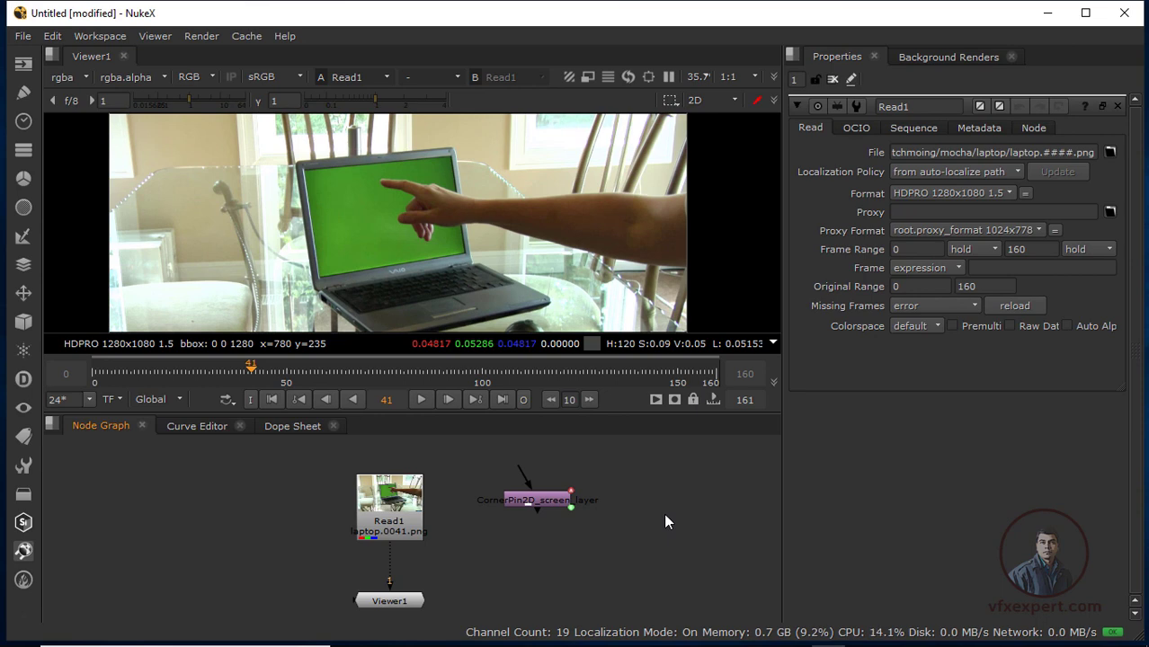
Import the videobox image sequence from File Explorer into the node graph, placing it beside the laptop Read node.
click(21, 68)
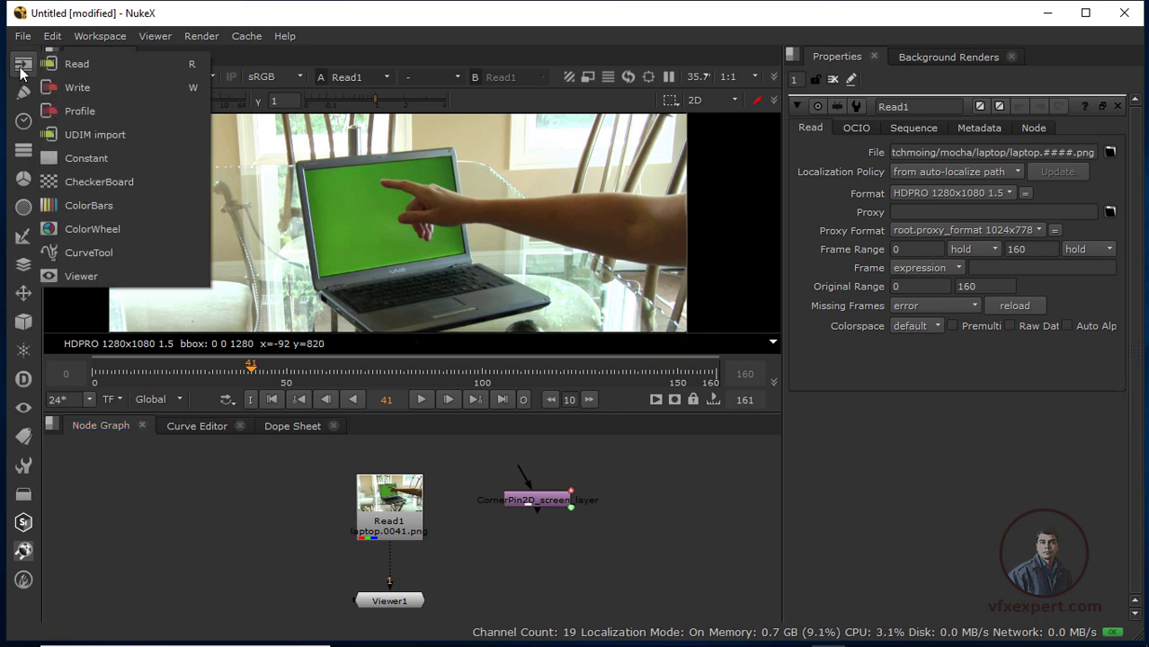
click(247, 507)
mouse_move(605, 632)
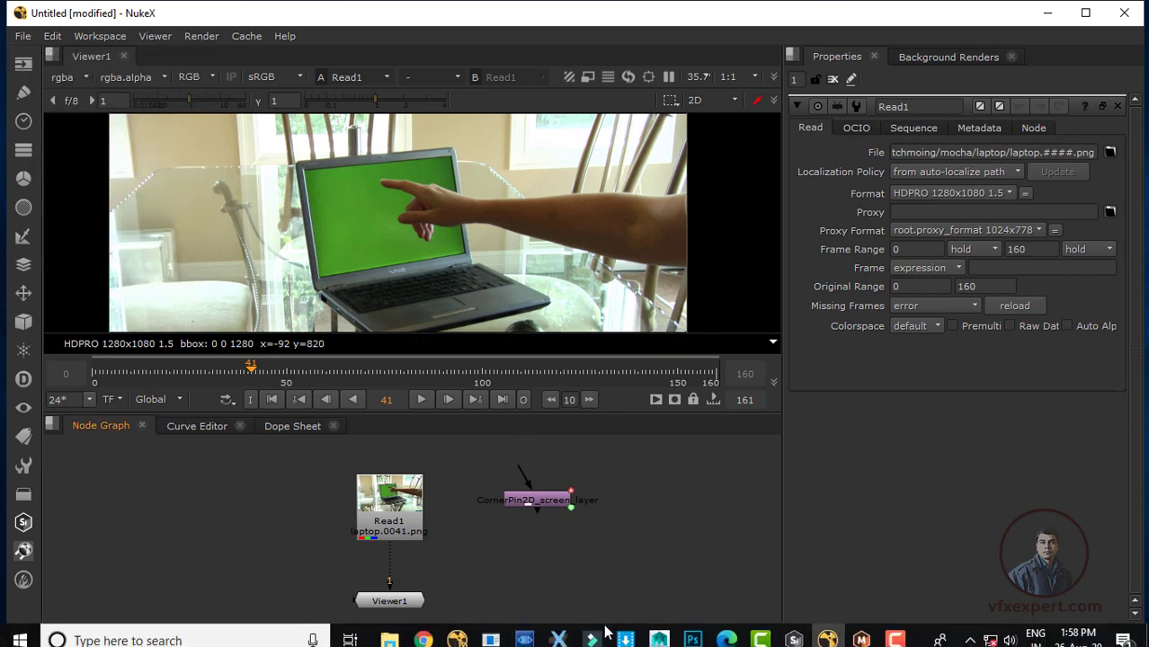
mouse_move(388, 639)
click(307, 552)
drag(1085, 260, 215, 483)
Show the videobox clip in the viewer, scrub through it, and return to frame 0.
key(1)
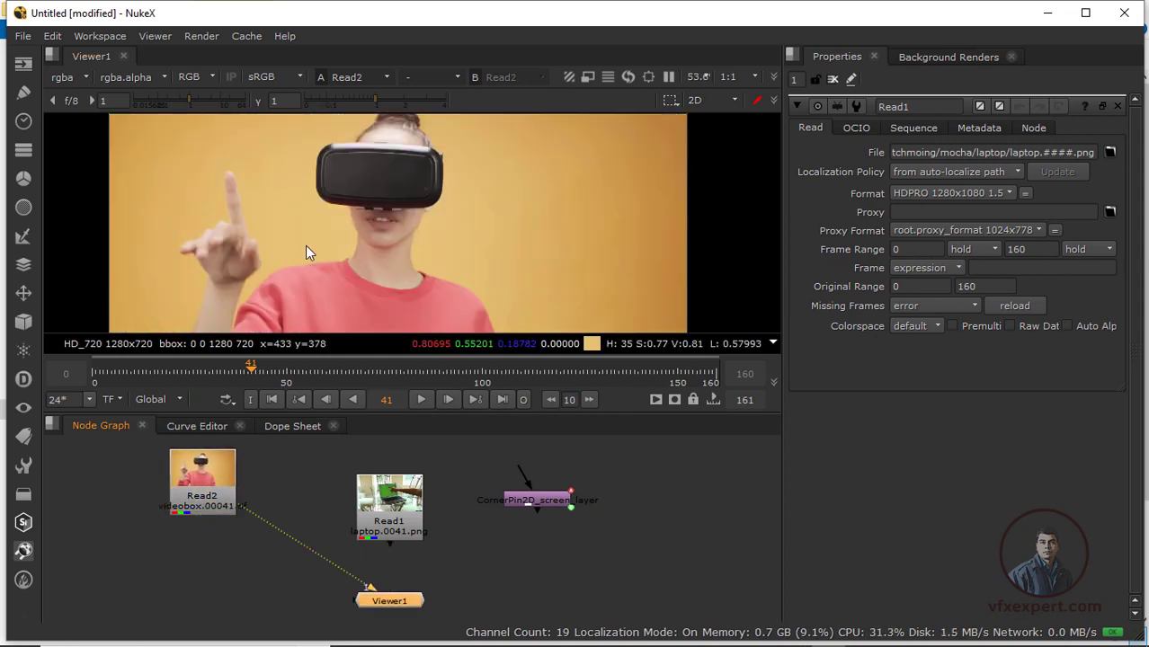
drag(325, 369, 279, 364)
key(Home)
scroll(466, 247, down, 2)
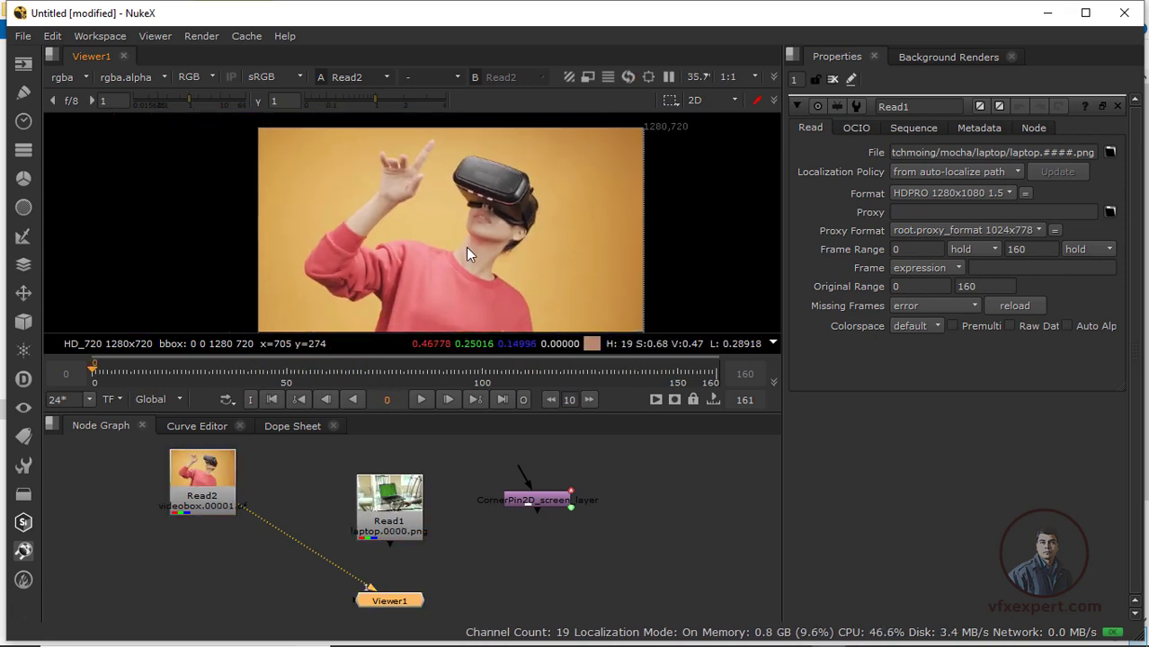
Arrange the node graph with the two Read nodes side by side and the Viewer node beneath the videobox clip.
middle_drag(566, 565, 601, 537)
drag(481, 563, 273, 566)
drag(277, 458, 206, 519)
drag(395, 512, 319, 517)
middle_drag(353, 517, 425, 501)
click(280, 510)
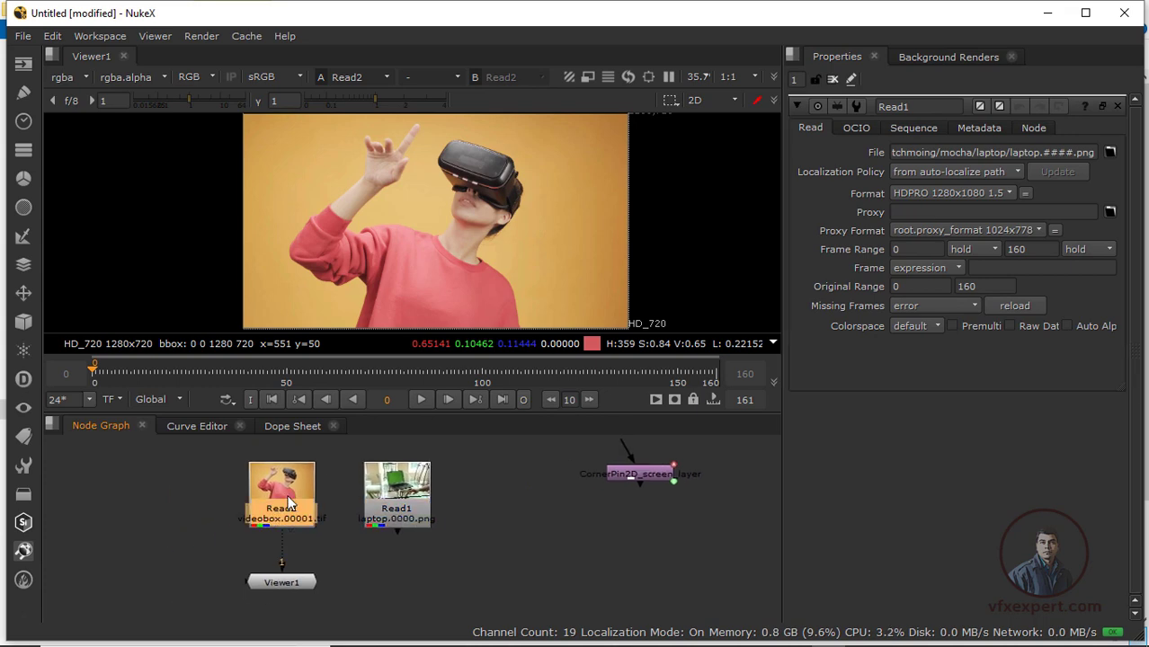
Show the laptop footage in the viewer and examine its frame proportions.
click(392, 508)
drag(391, 507, 377, 508)
key(1)
scroll(438, 251, up, 1)
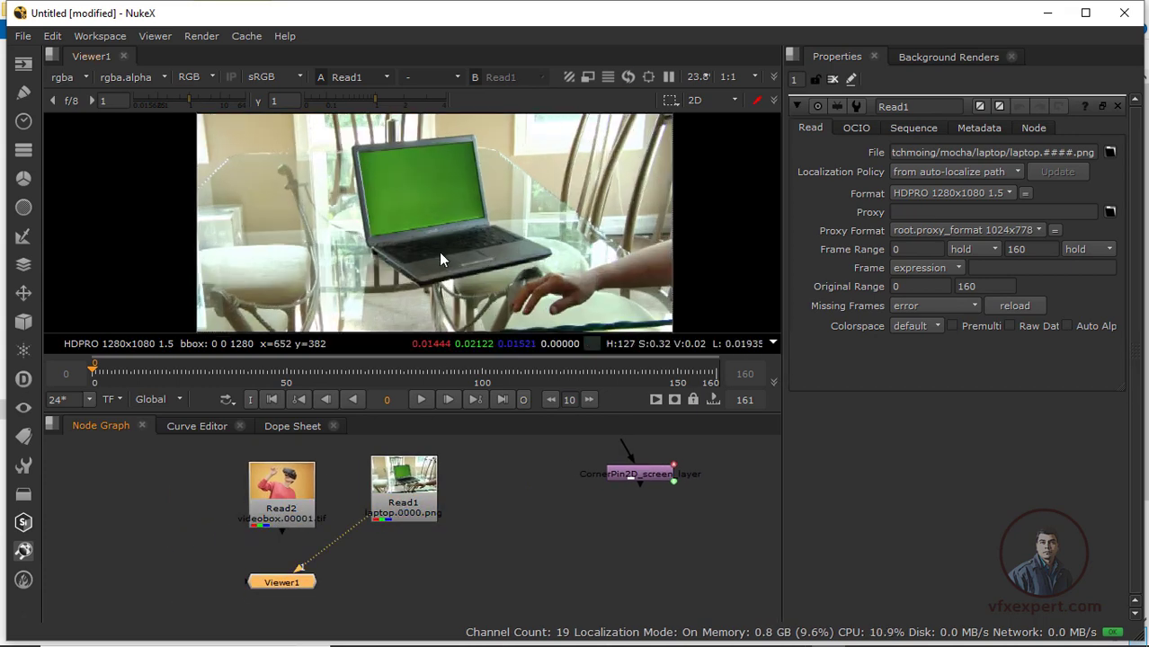
scroll(485, 259, down, 1)
middle_drag(486, 259, 413, 263)
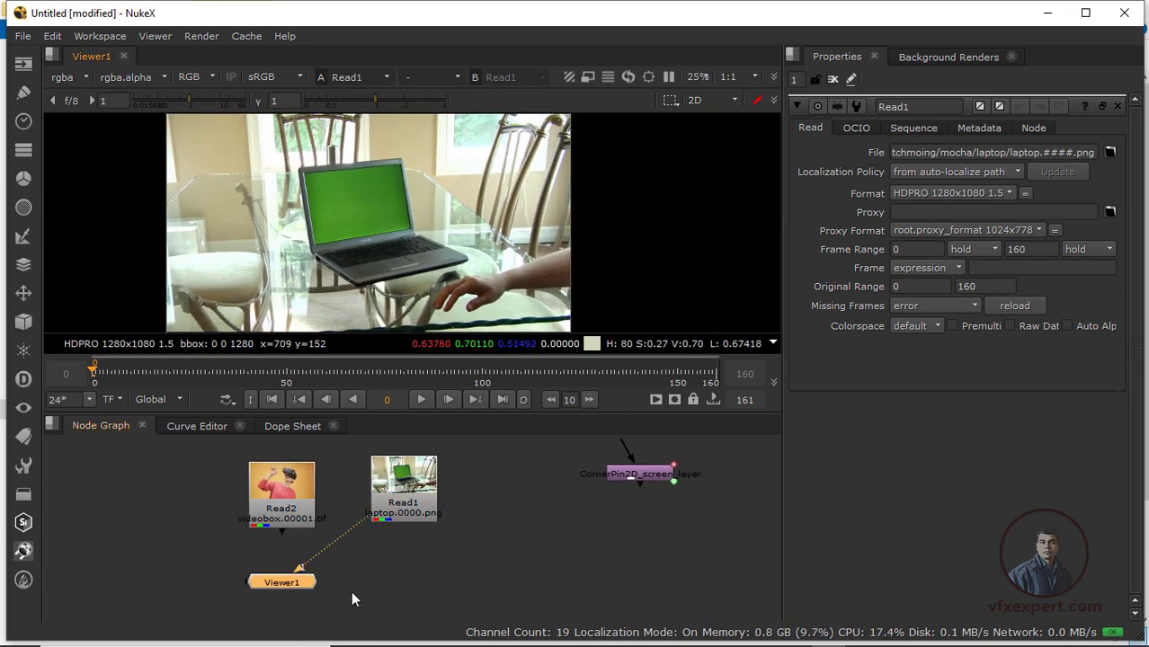
Switch the viewer back to the videobox clip to compare its proportions, repositioning the Viewer node below the Read nodes.
drag(288, 582, 332, 582)
drag(433, 582, 433, 582)
click(301, 503)
key(1)
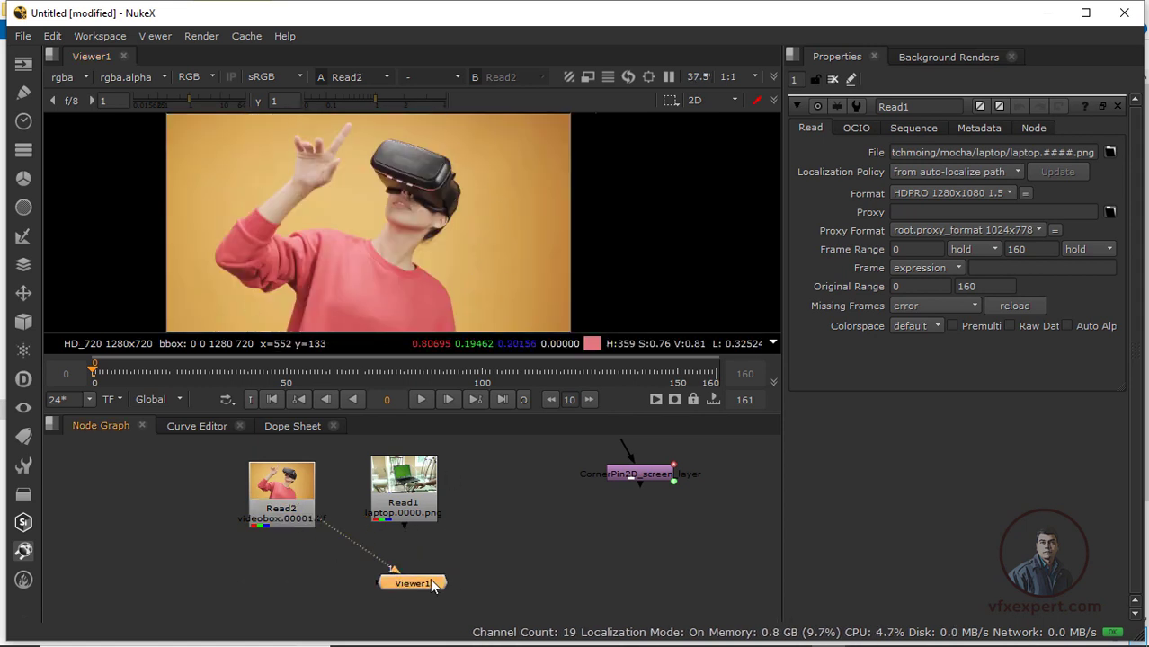
drag(408, 582, 326, 583)
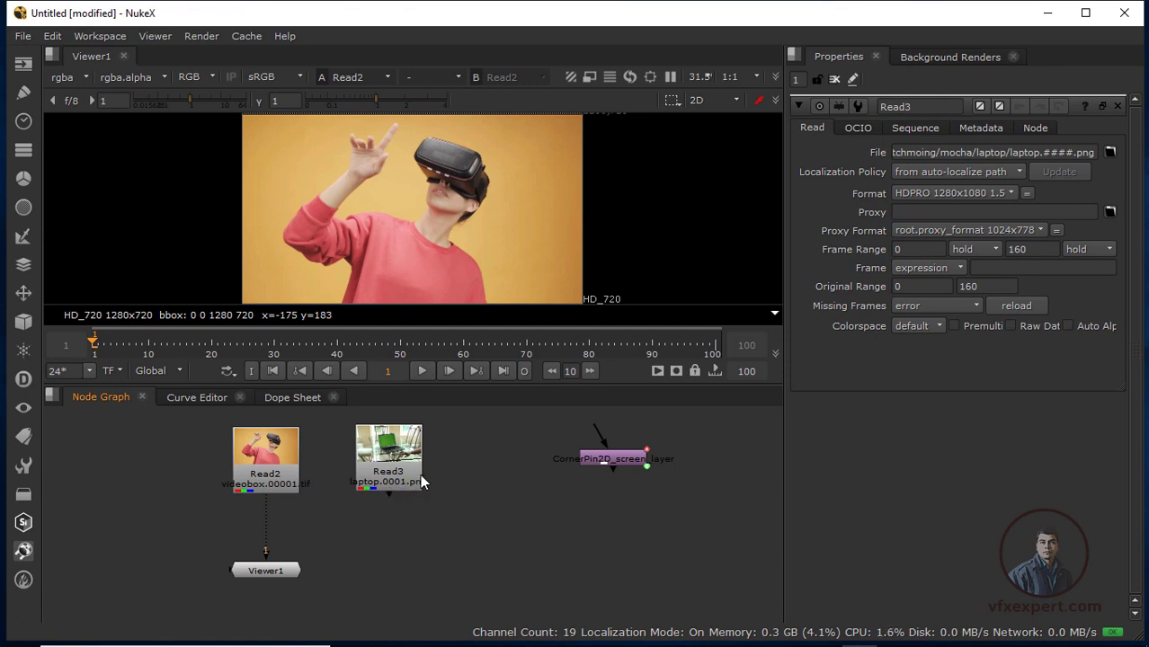
Add a Reformat node after the videobox Read node and set its output format to HDPRO 1280x1080 1.5.
click(277, 470)
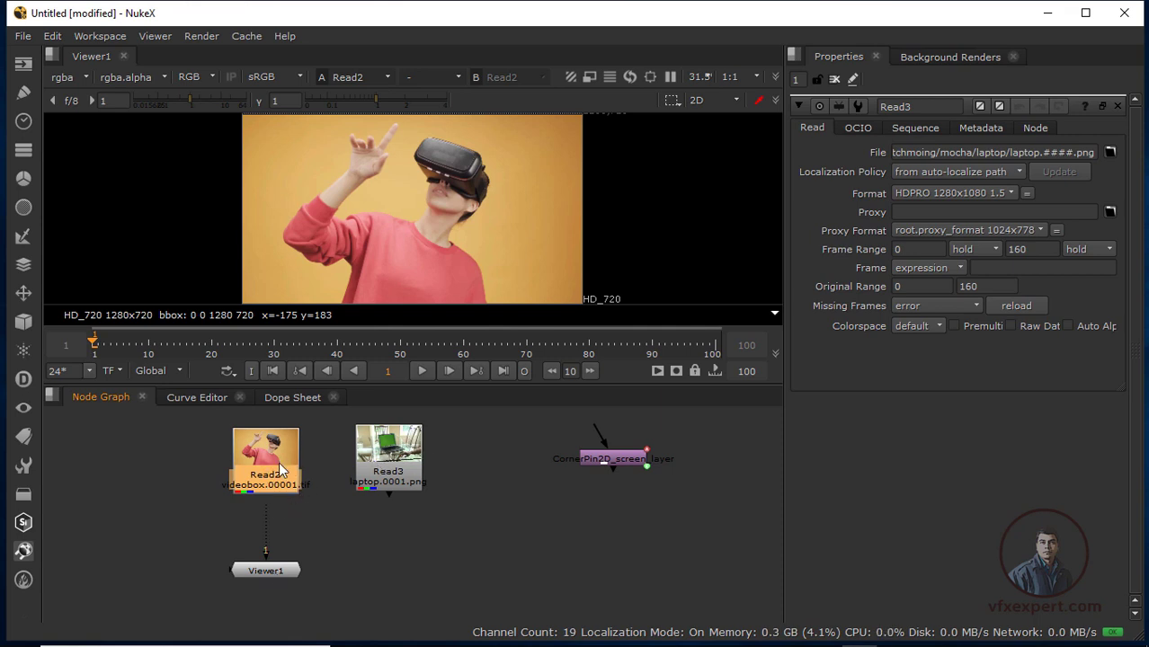
drag(280, 468, 280, 466)
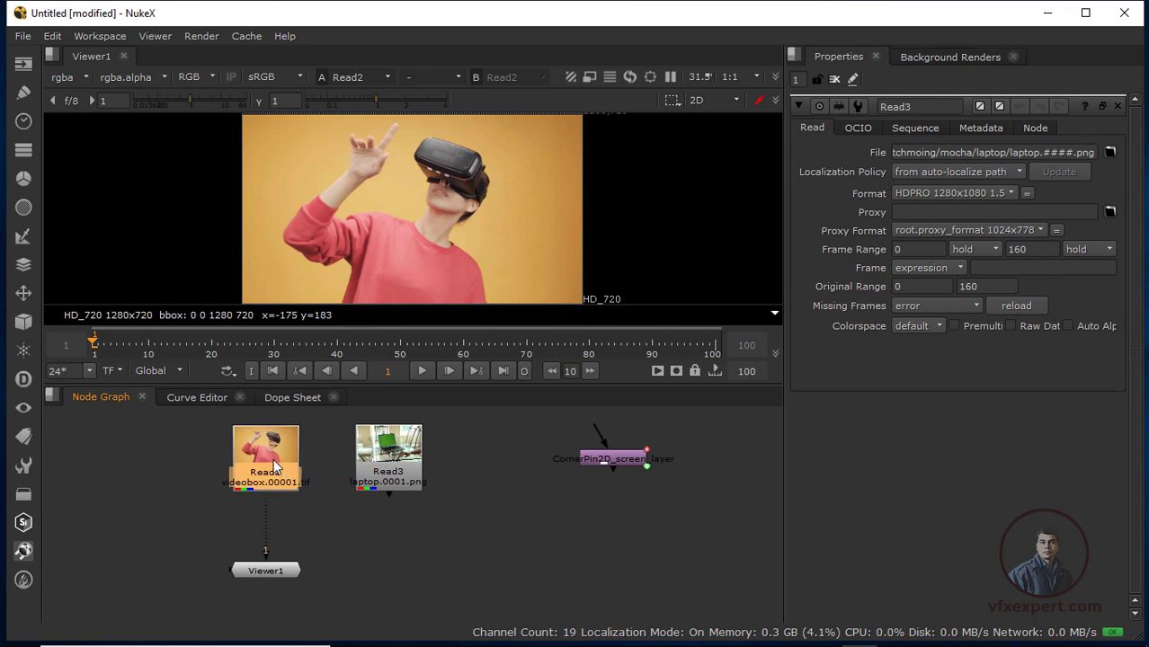
key(Tab)
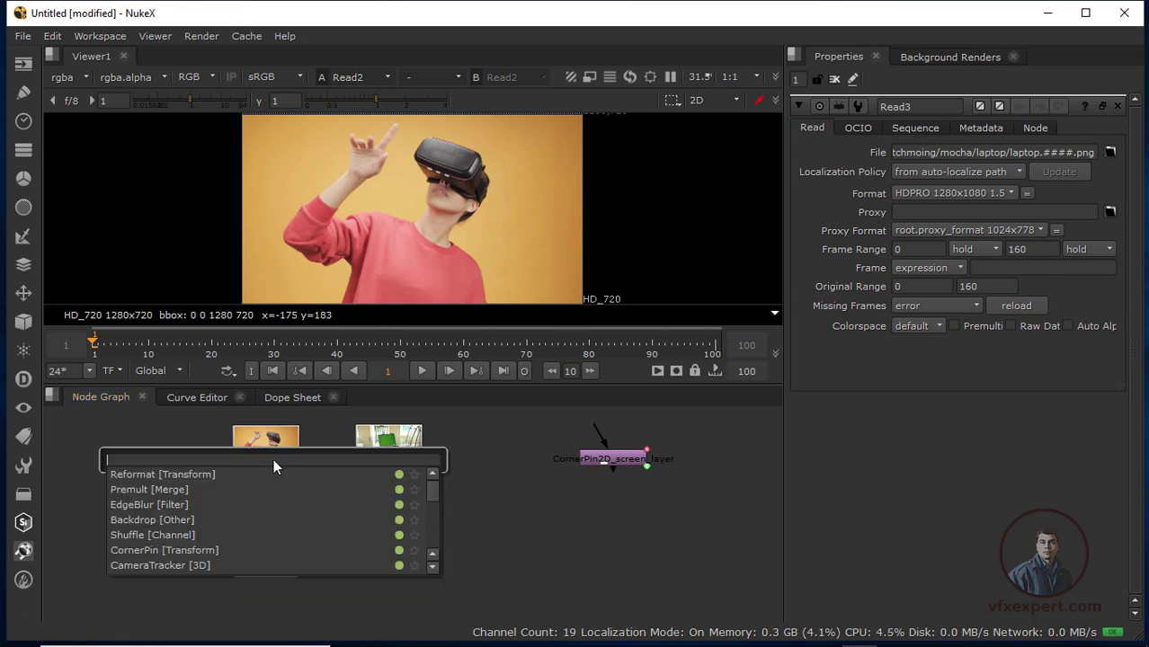
text(refo)
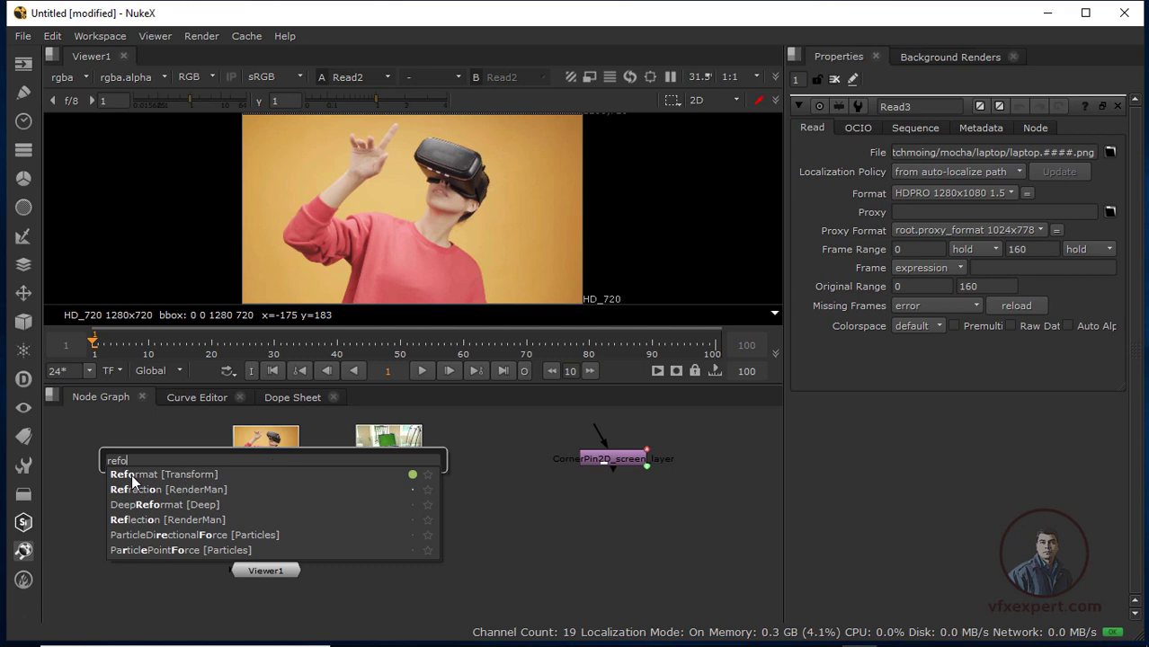
key(Return)
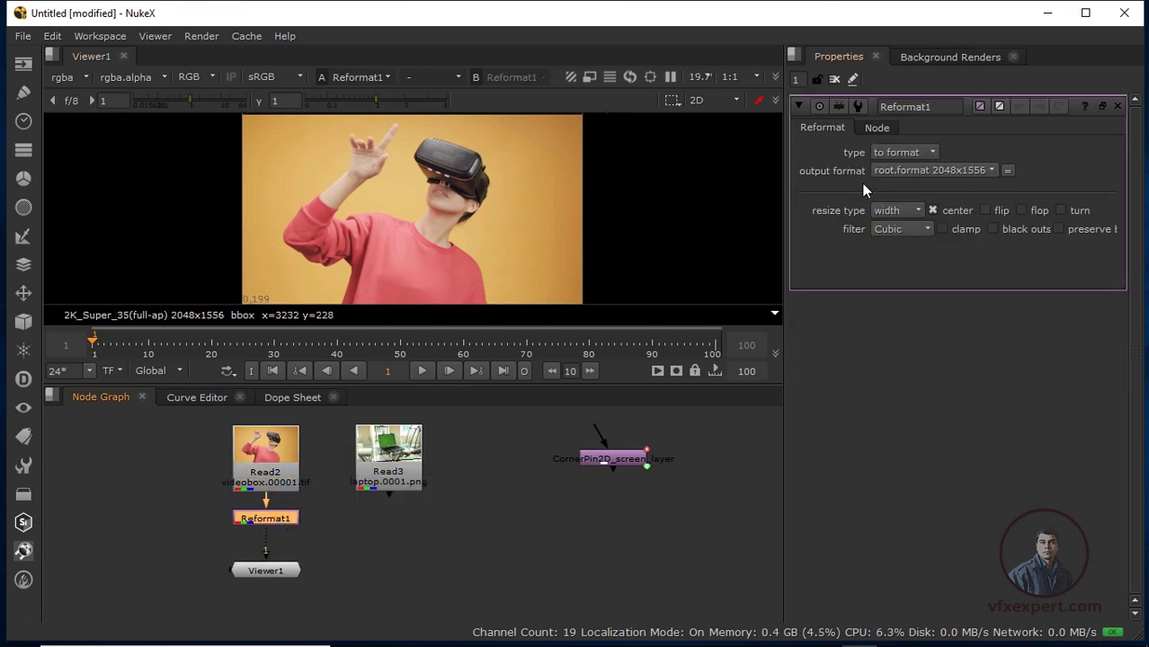
click(958, 171)
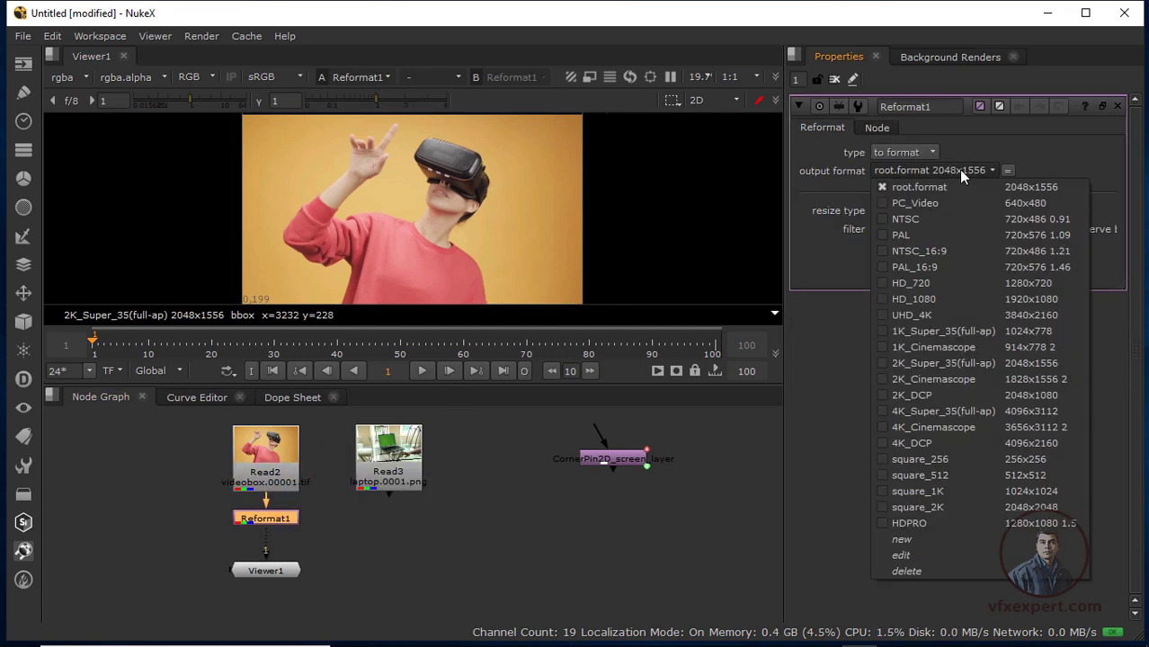
click(916, 522)
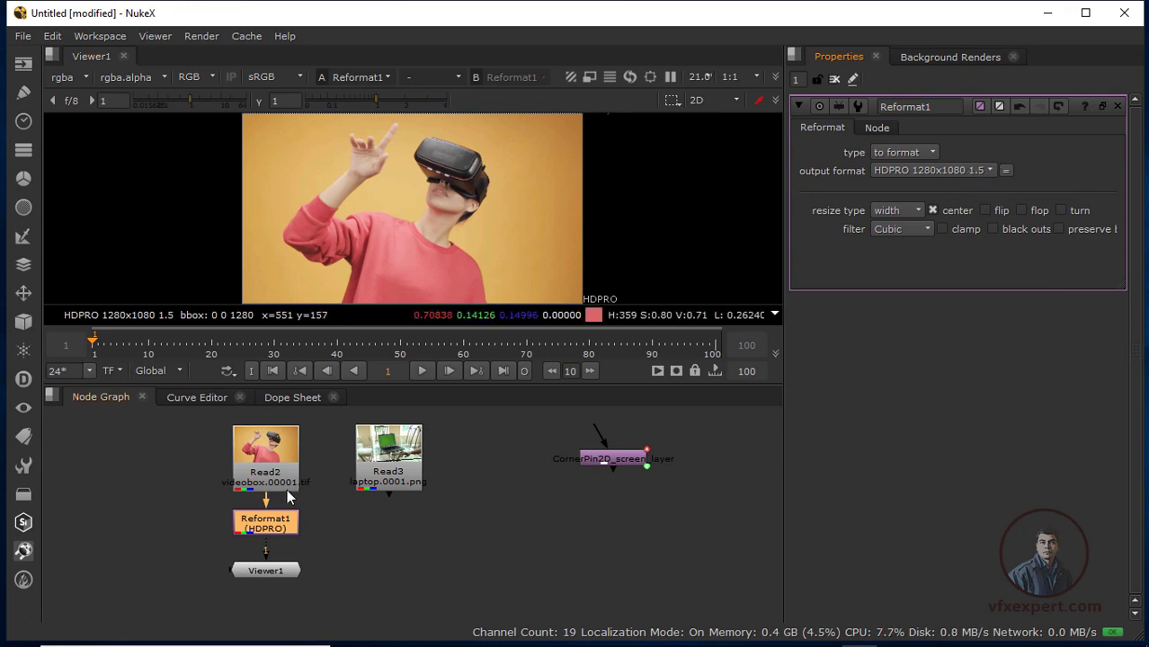
Space out the nodes and insert the imported CornerPin2D node between the Reformat node and the Viewer.
drag(260, 584, 262, 594)
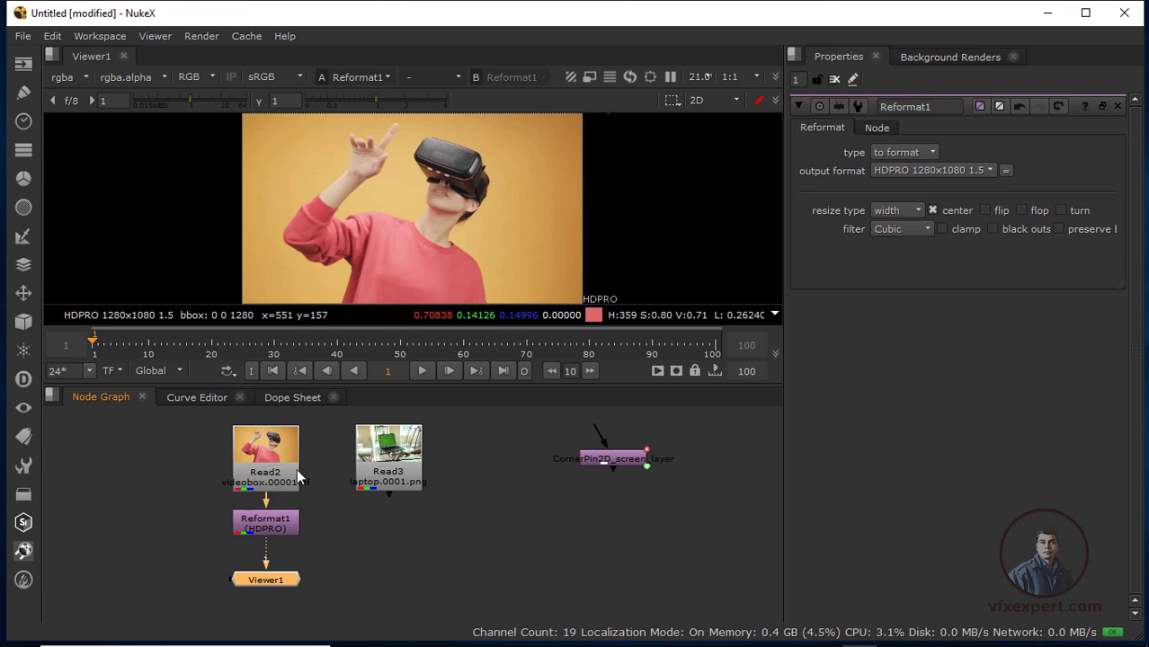
drag(290, 588, 290, 594)
click(354, 566)
drag(392, 478, 397, 472)
click(387, 507)
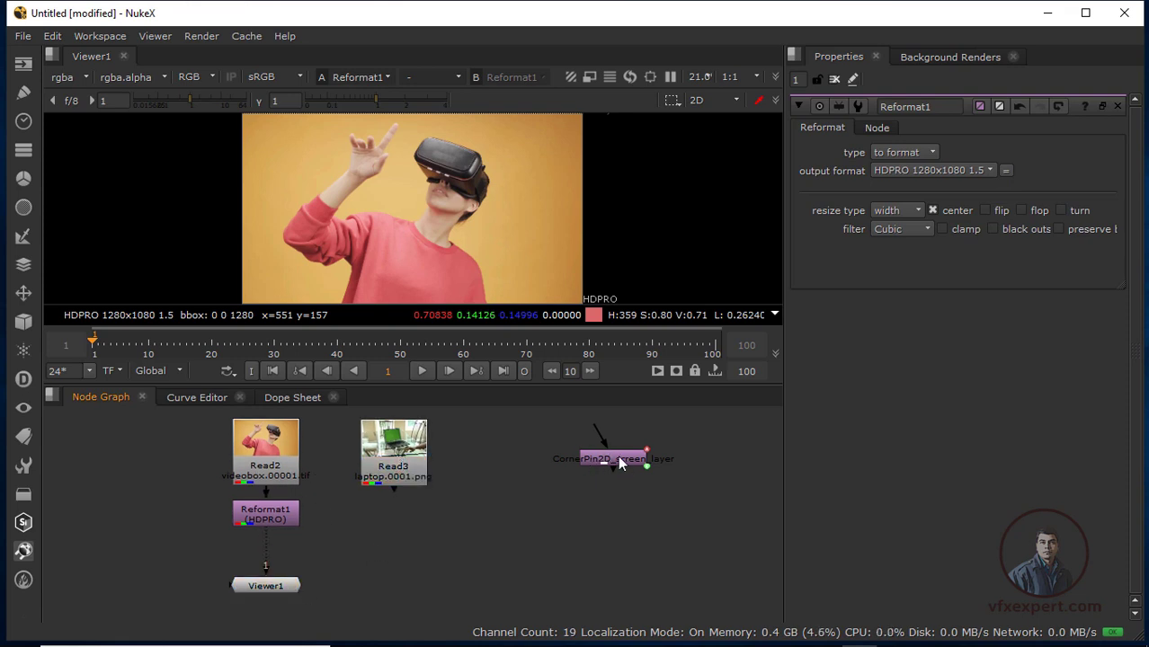
drag(622, 460, 282, 560)
click(388, 532)
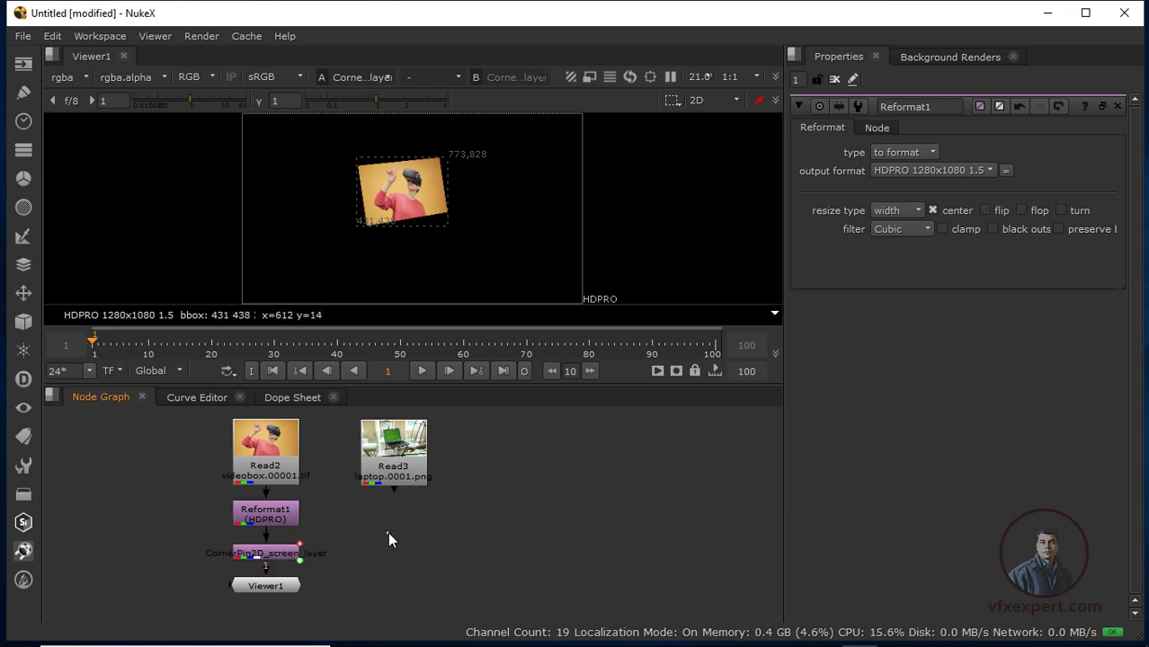
Add a Merge (over) node with the laptop footage as input B and the corner-pinned clip as input A.
drag(394, 554, 405, 445)
click(400, 468)
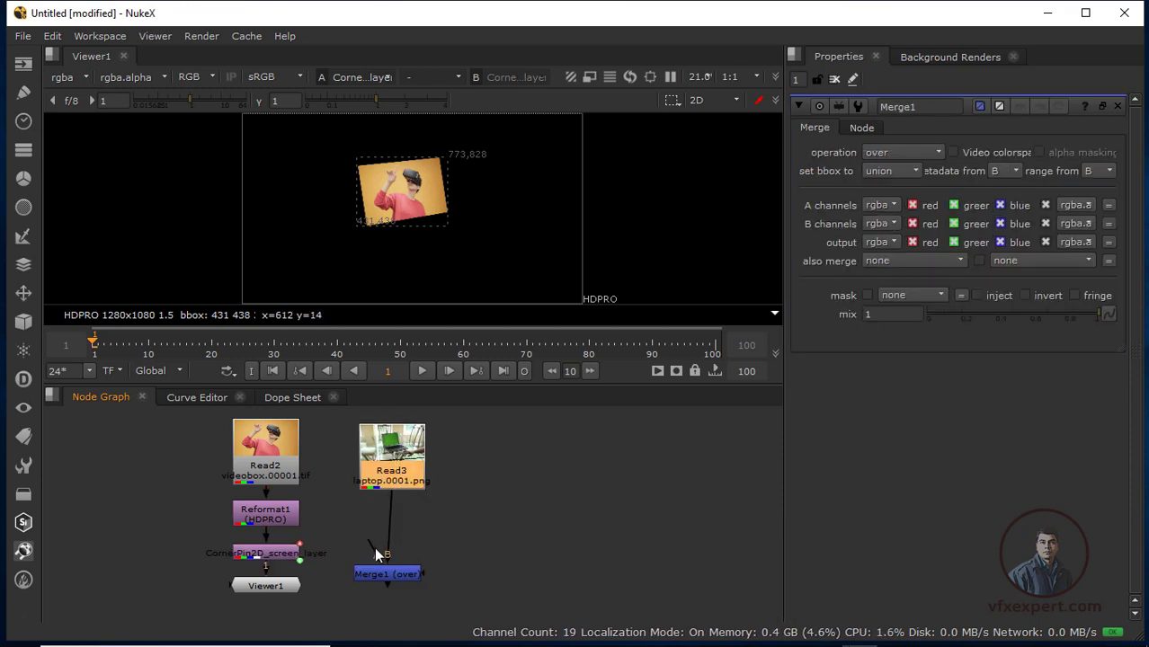
drag(374, 546, 270, 553)
drag(394, 577, 400, 564)
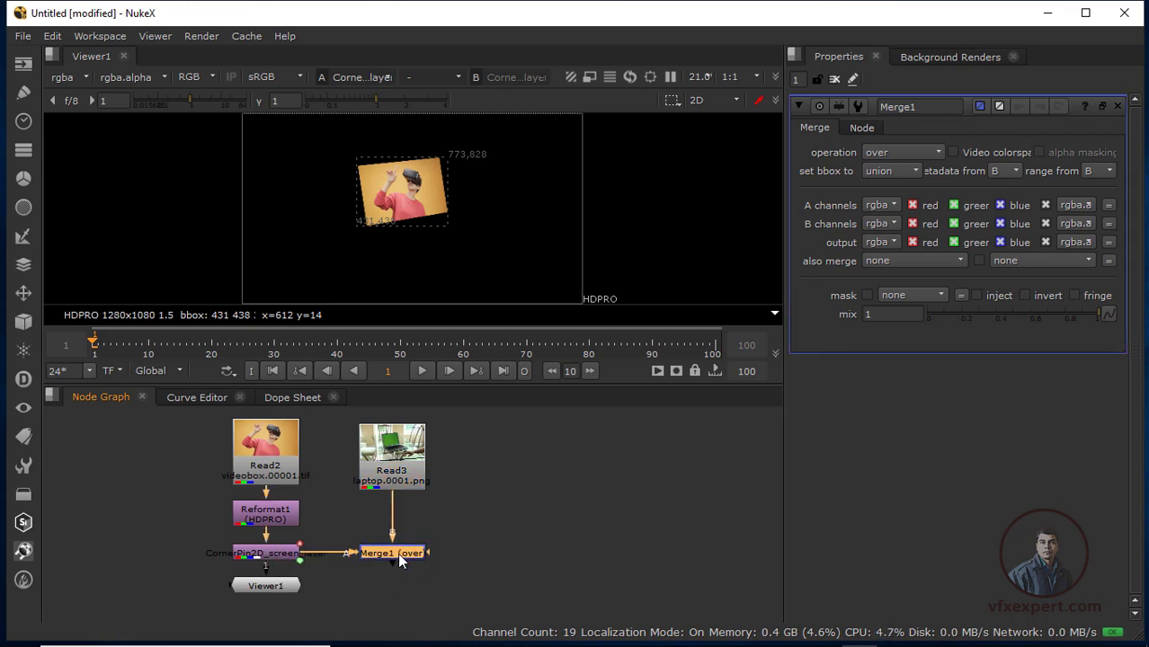
View the Merge result and scrub to frame 62 to check how the clip tracks the laptop screen.
key(1)
scroll(435, 207, up, 2)
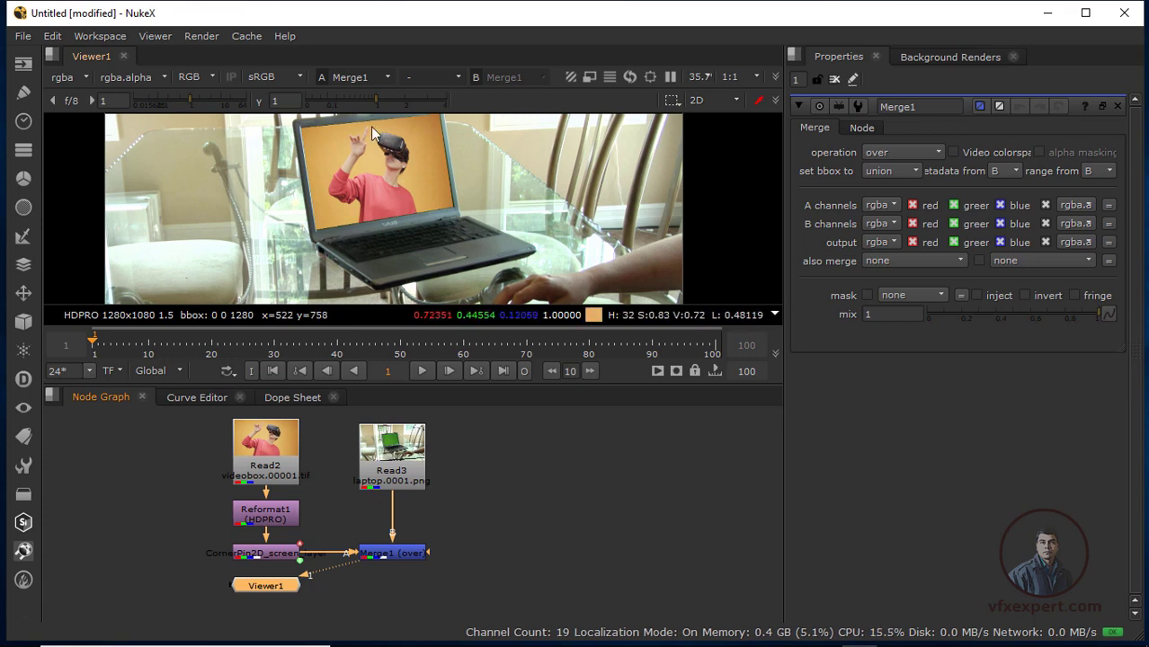
middle_drag(402, 180, 412, 211)
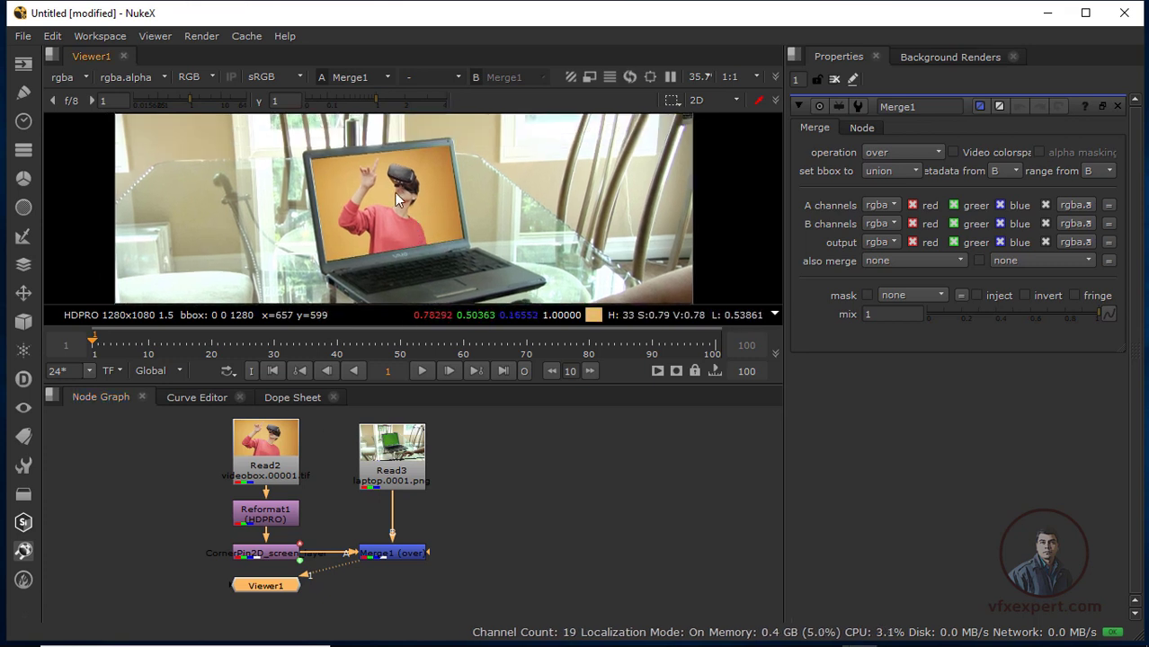
click(375, 343)
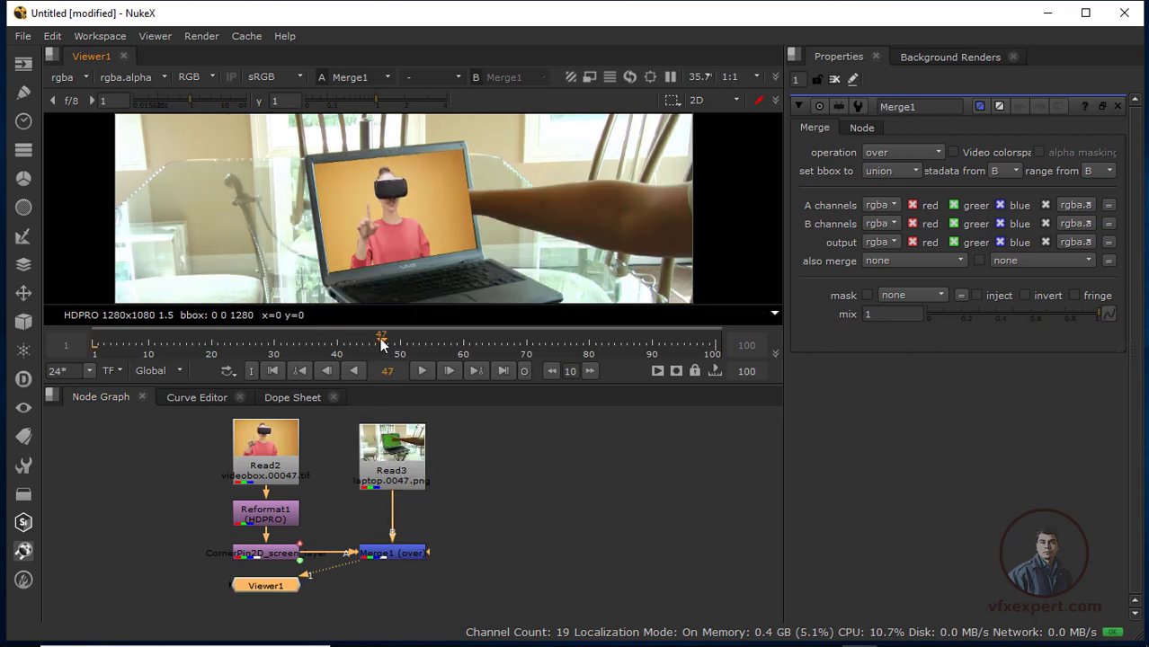
drag(376, 342, 476, 350)
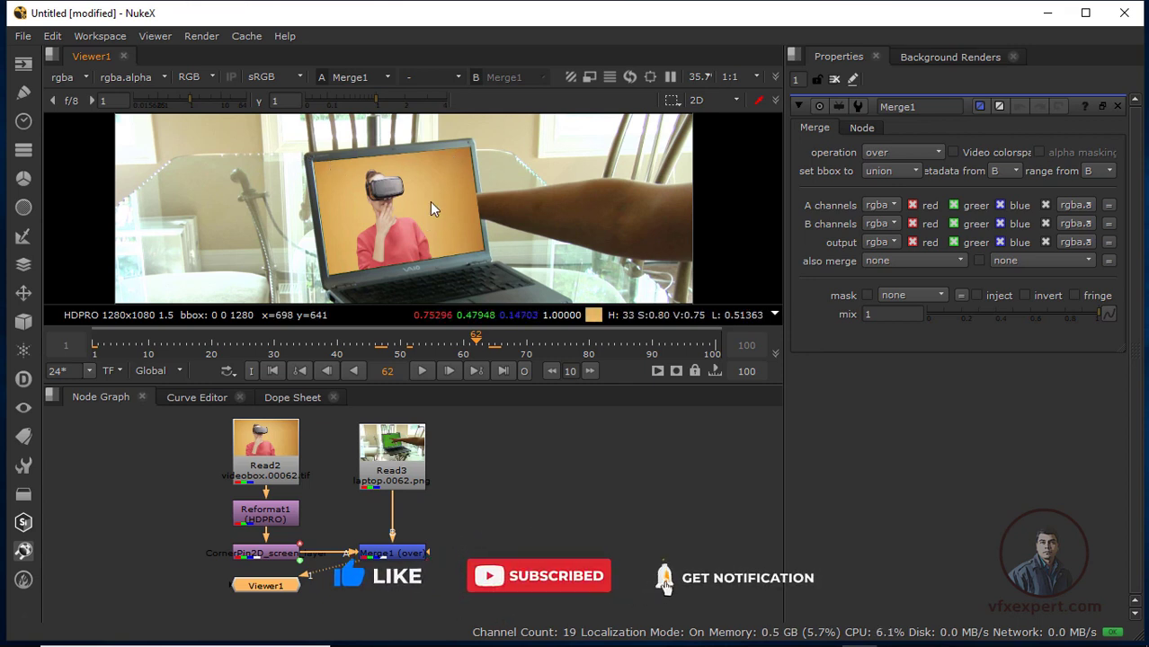
Place the Viewer node below the Merge node, view the original laptop footage, and make room beside the node tree.
drag(280, 584, 407, 593)
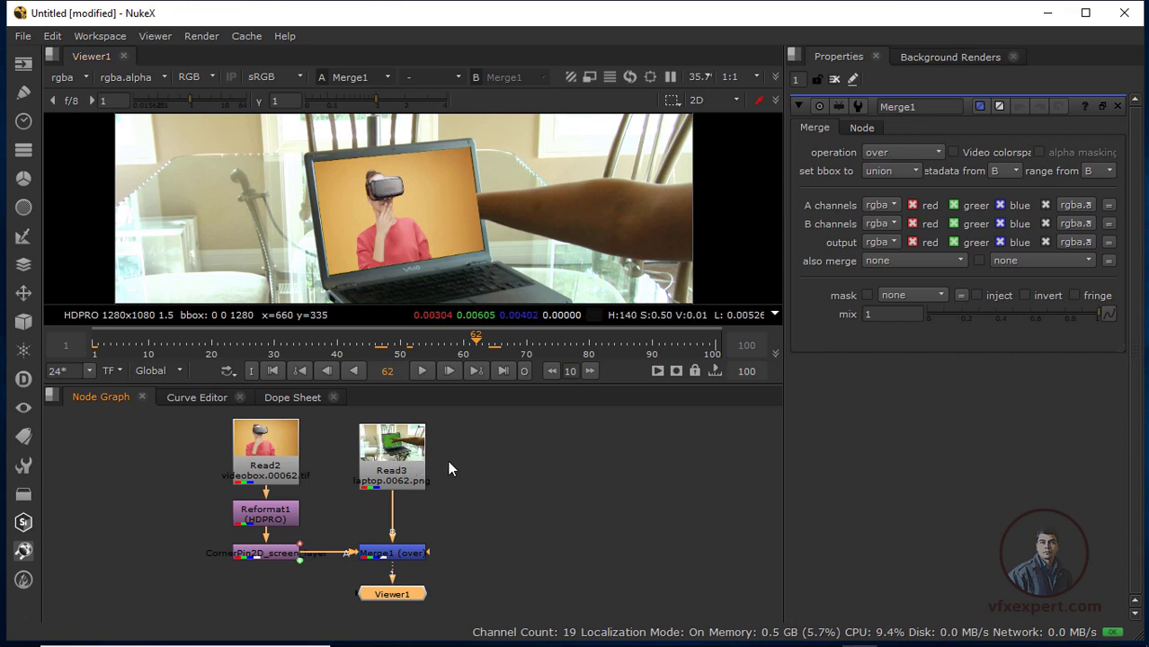
click(415, 455)
key(1)
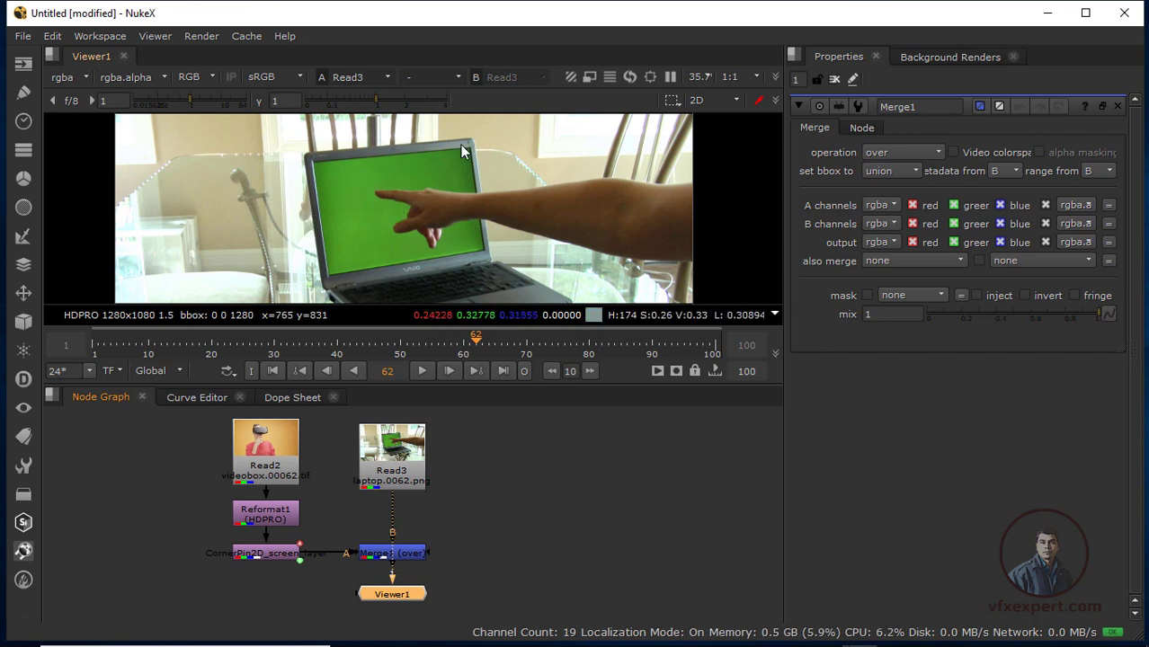
middle_drag(392, 520, 389, 519)
drag(401, 595, 464, 597)
middle_drag(428, 526, 336, 523)
click(430, 513)
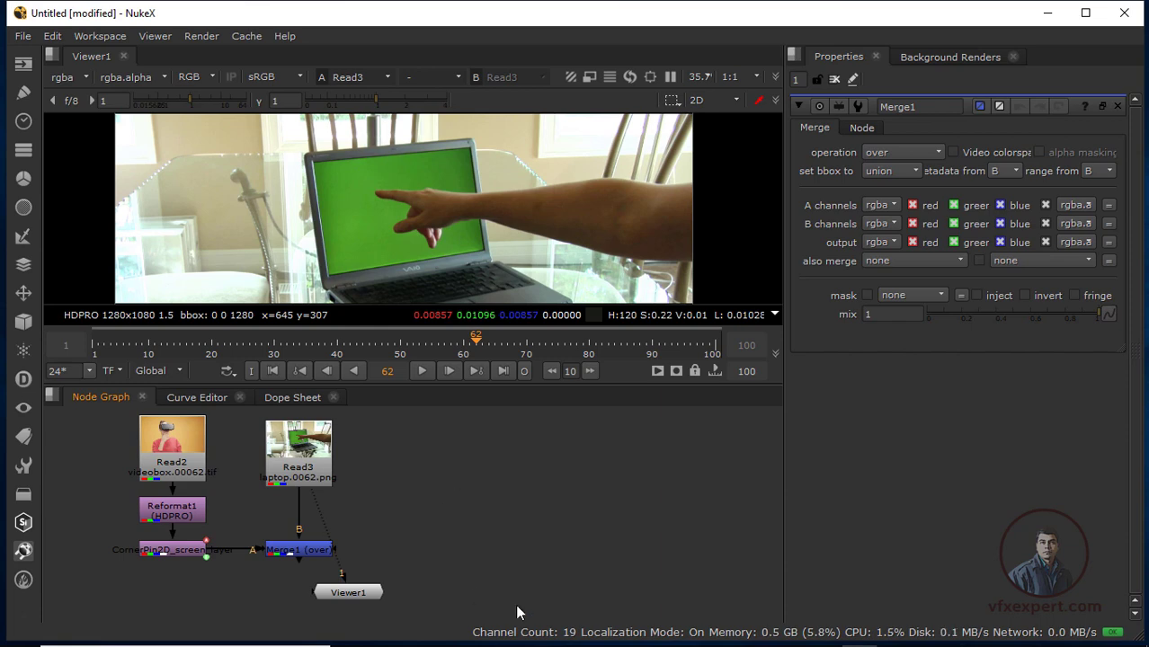
Copy the Read, Primatte, EdgeBlur and HueCorrect chain from mocha to nuke.nk into this script and view the HueCorrect result.
mouse_move(716, 632)
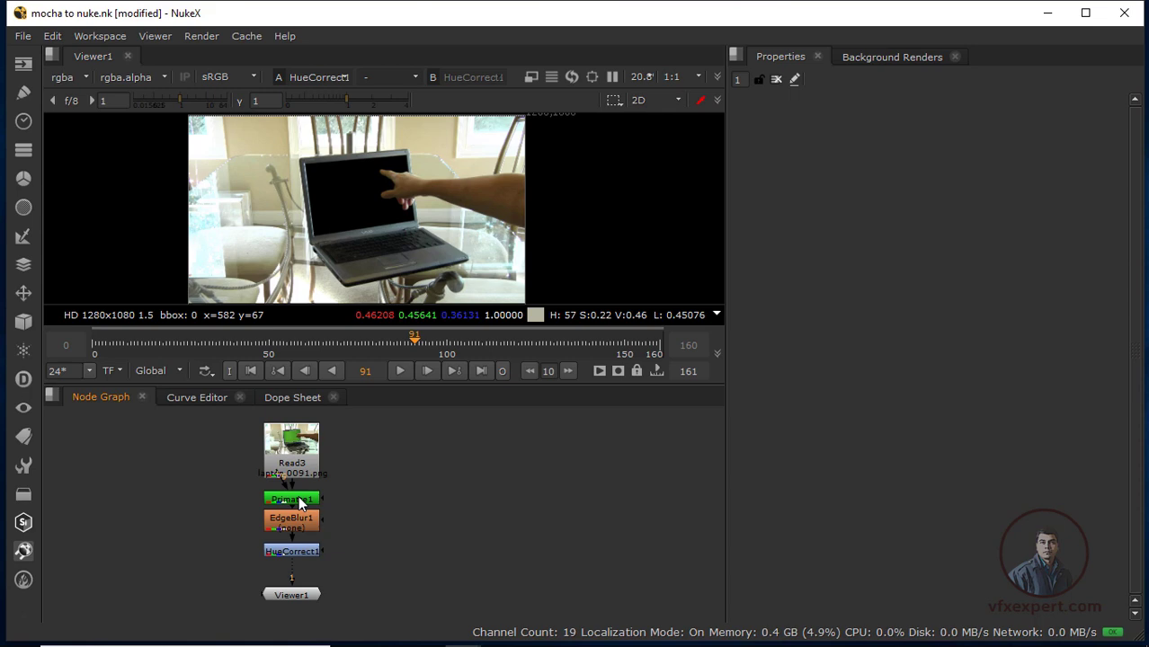
drag(229, 409, 380, 574)
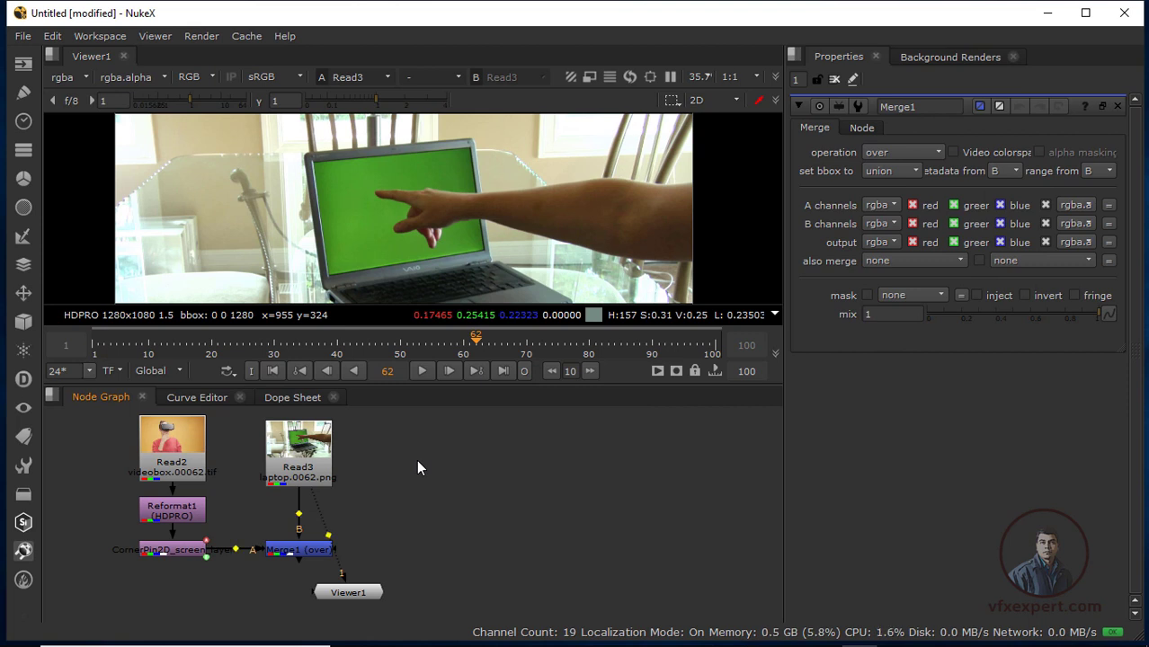
key(ctrl+v)
click(428, 454)
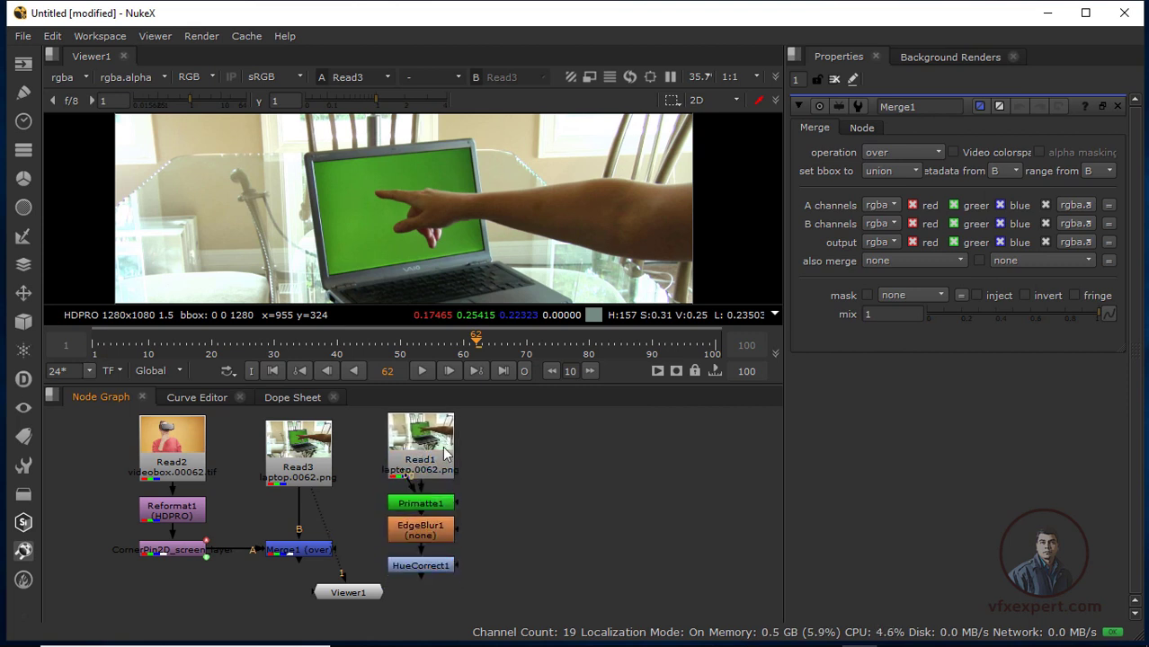
click(417, 564)
key(1)
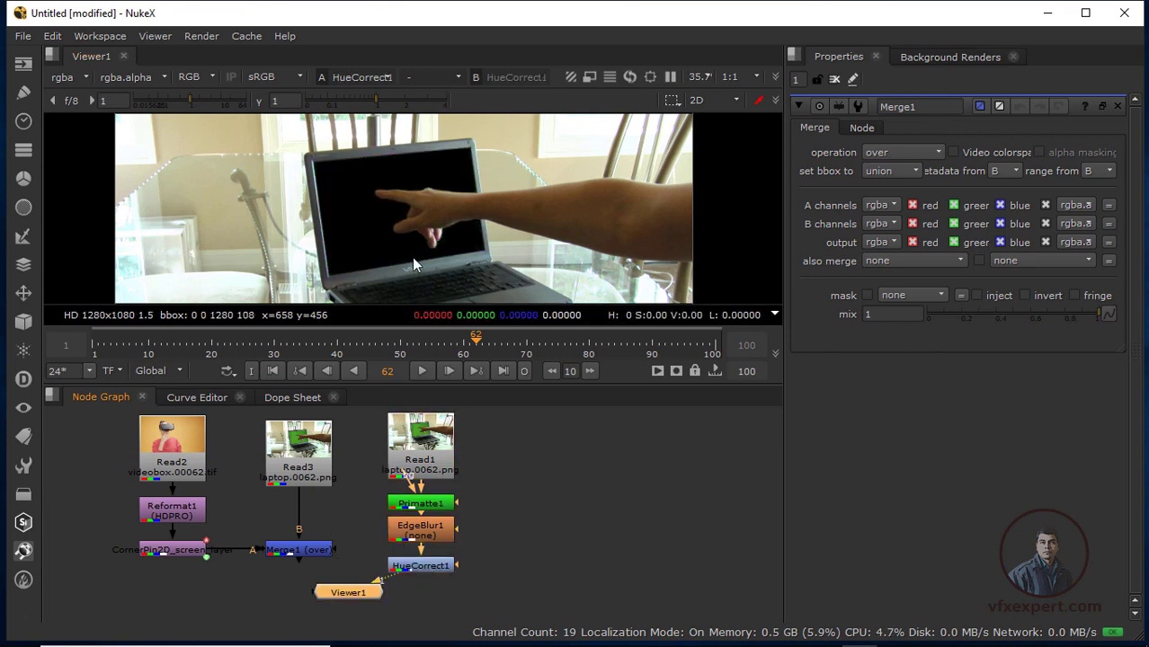
Reconnect the Merge node's B input to the HueCorrect node, and reposition the Viewer and Merge nodes below the tree.
drag(357, 599, 375, 608)
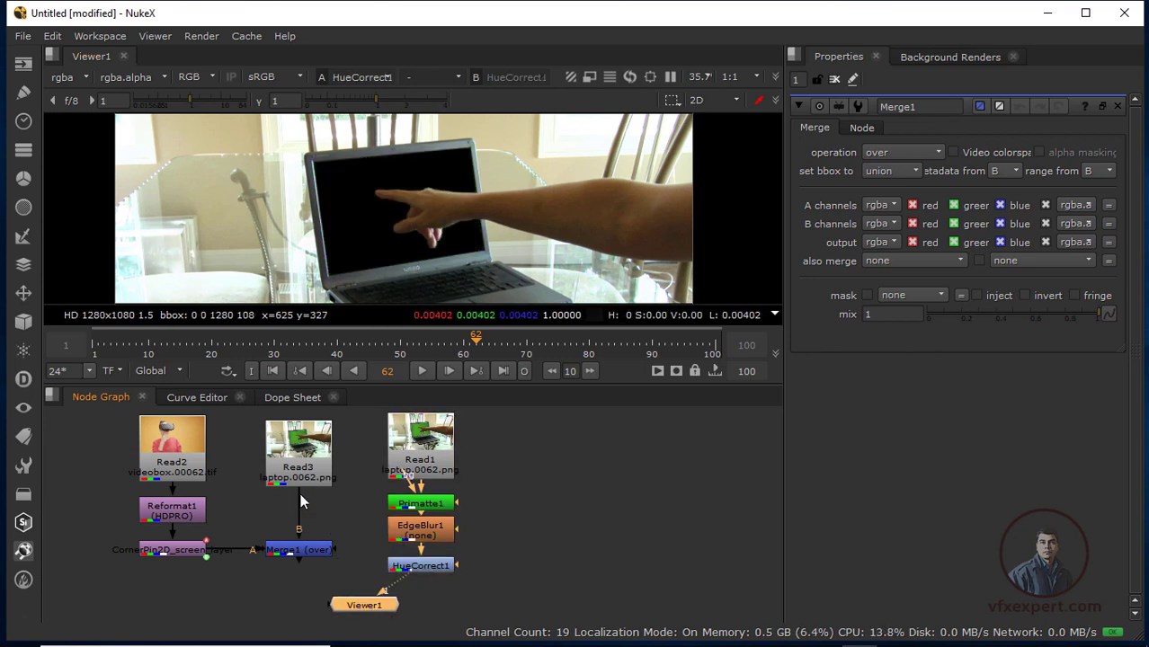
drag(336, 549, 417, 568)
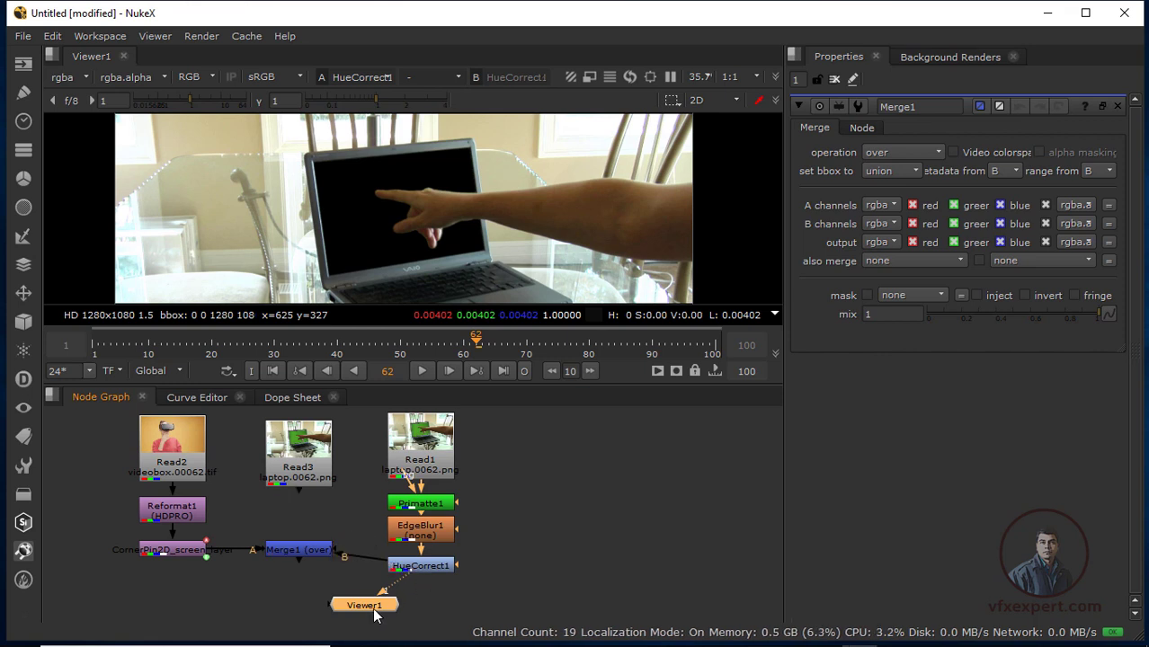
drag(381, 611, 449, 605)
drag(315, 557, 299, 601)
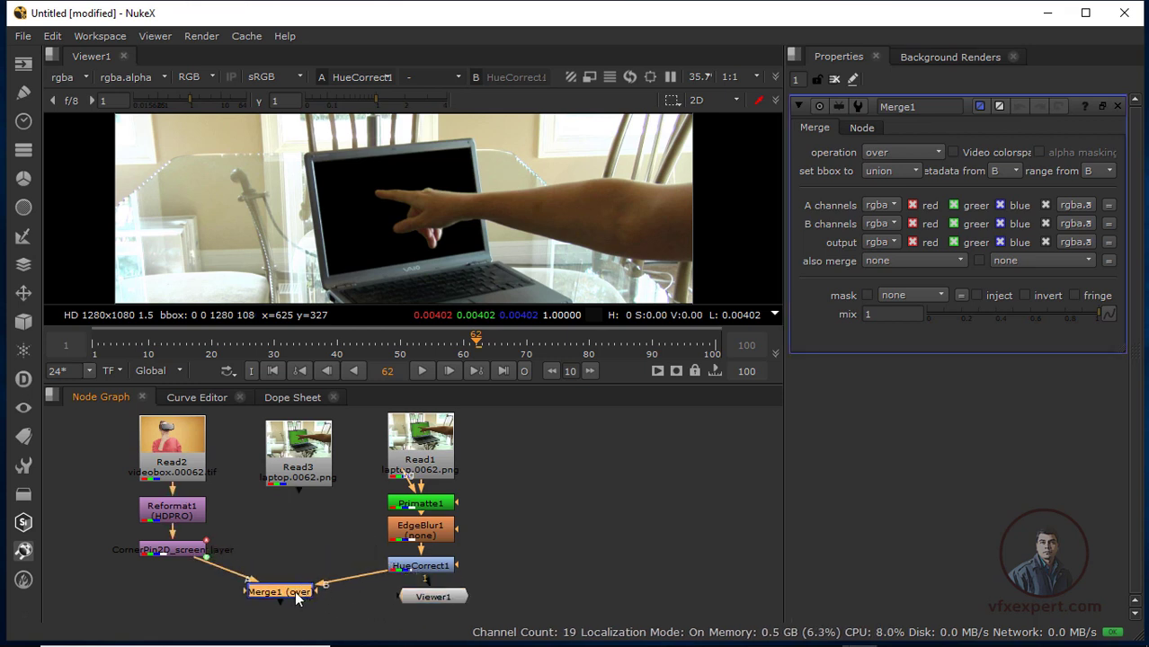
Compare the HueCorrect output with the Merge1 output in the viewer, and place the Viewer node below Merge1.
key(1)
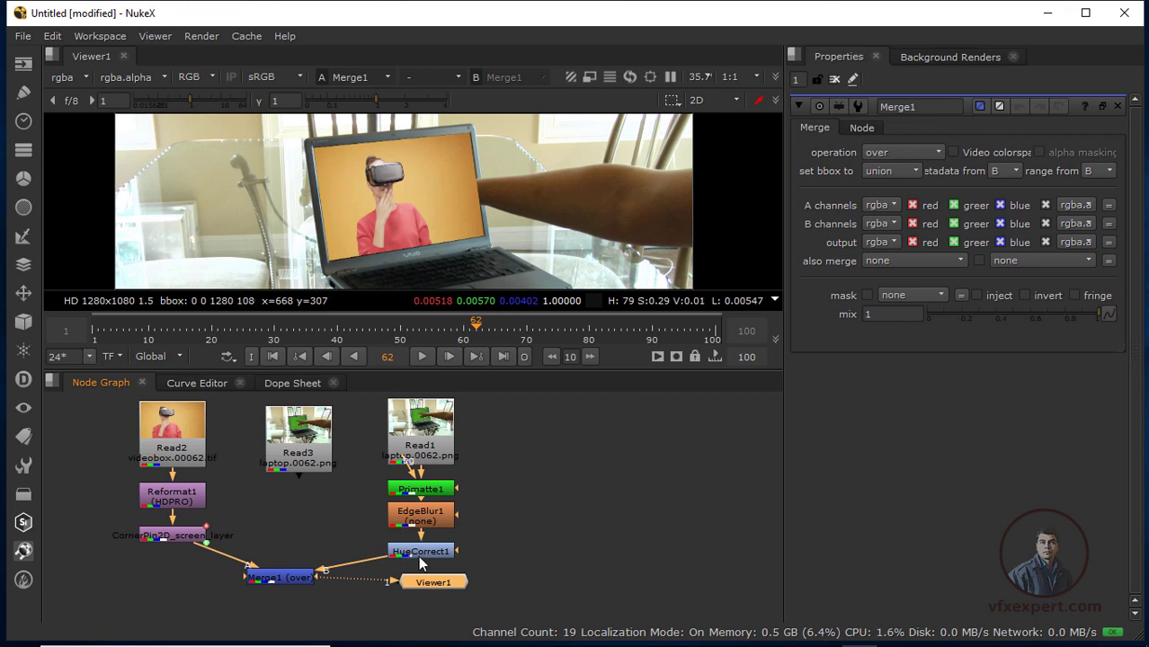
drag(422, 562, 430, 580)
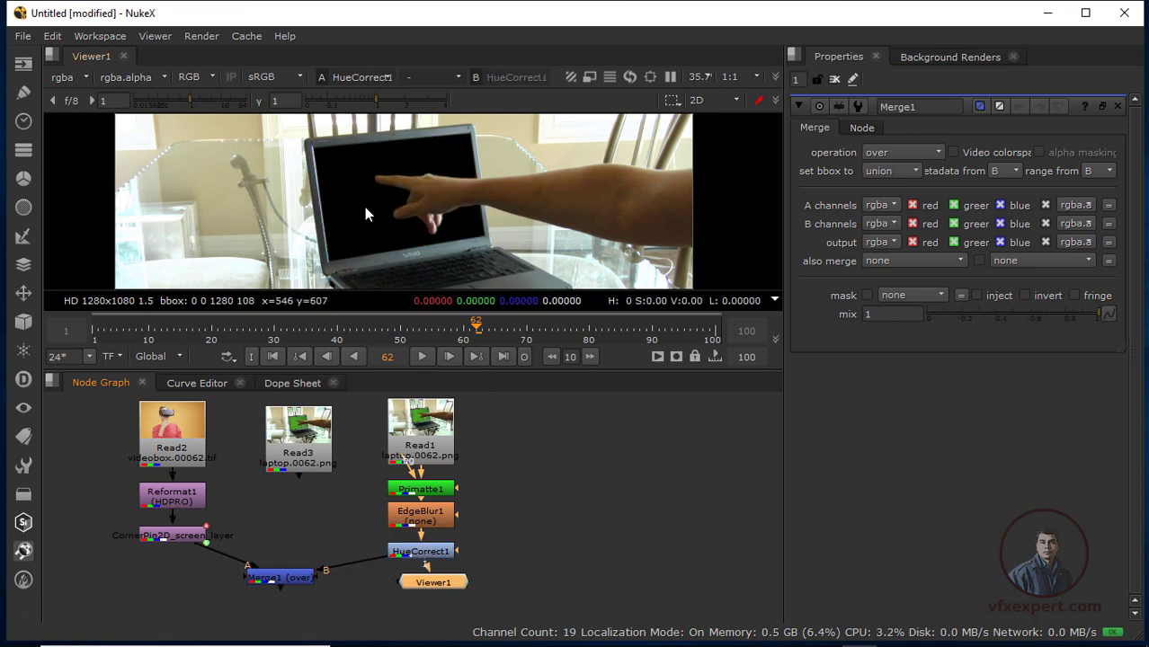
click(284, 580)
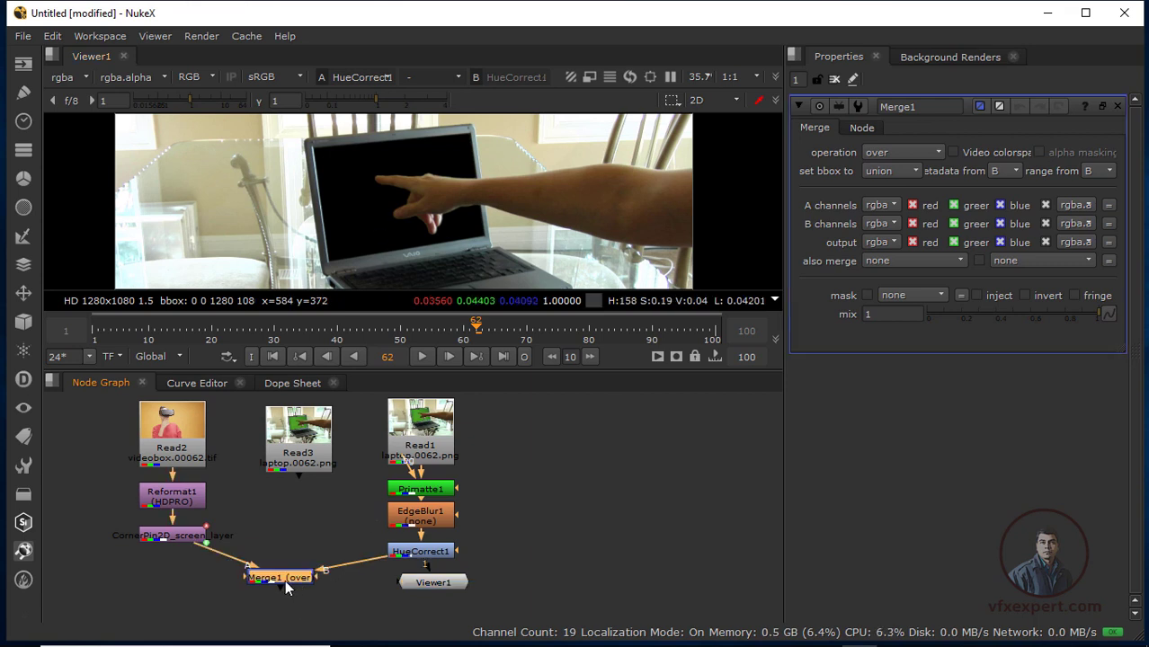
key(1)
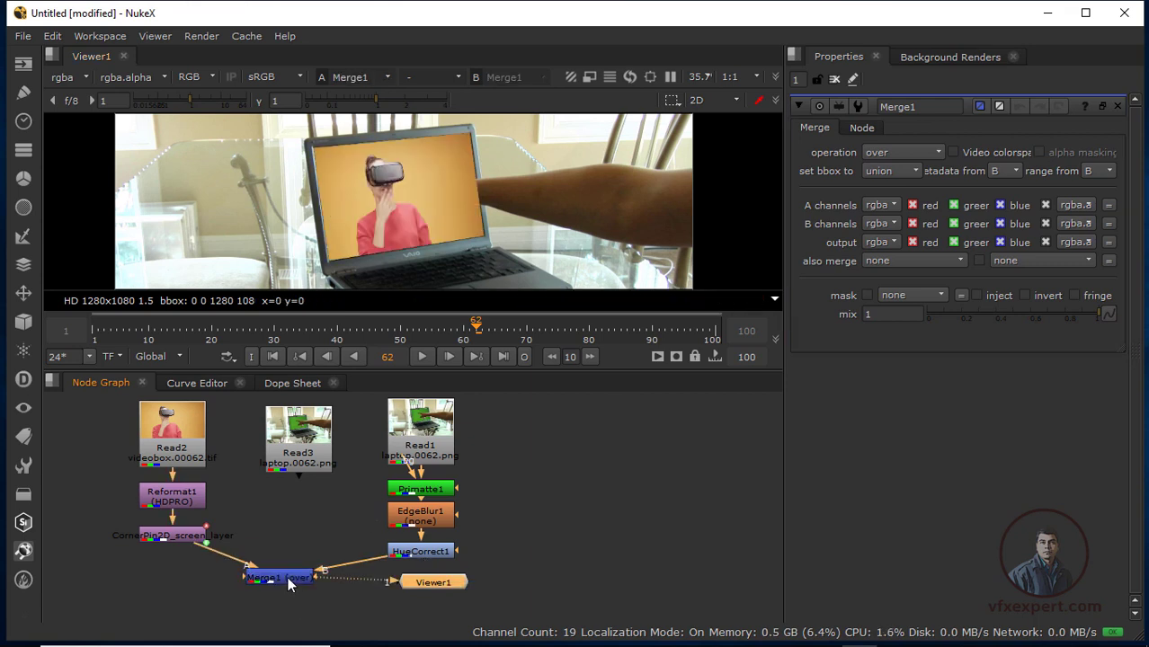
drag(411, 586, 334, 612)
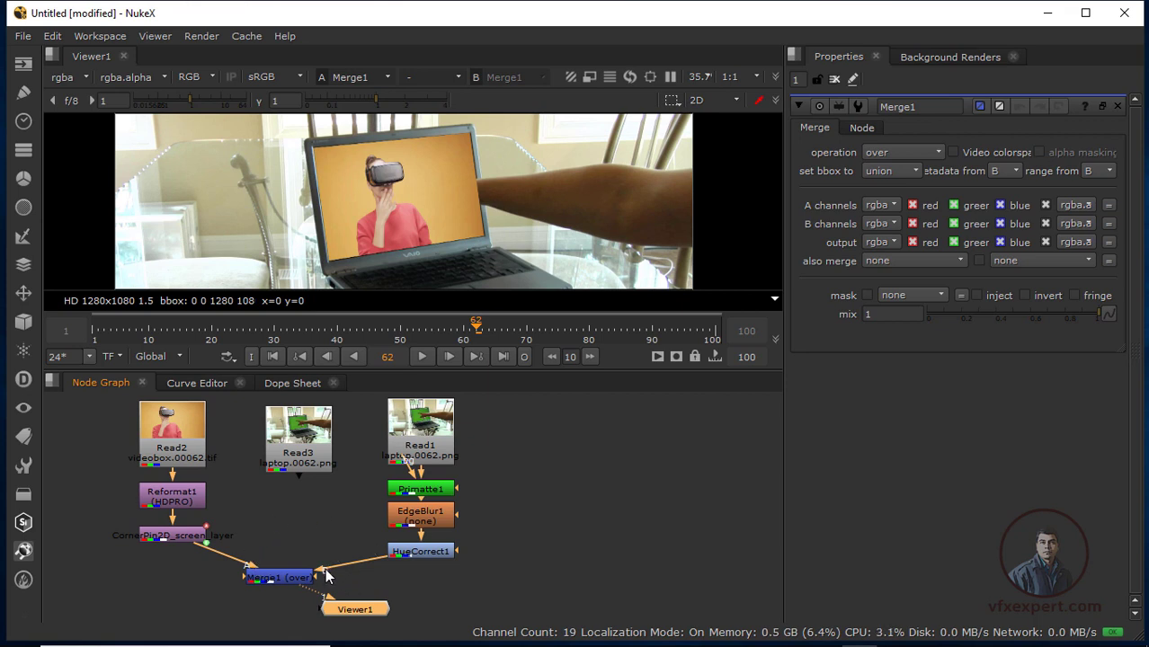
Swap the Merge1 inputs so that B takes the CornerPin2D node and A takes the HueCorrect node.
drag(324, 575, 270, 550)
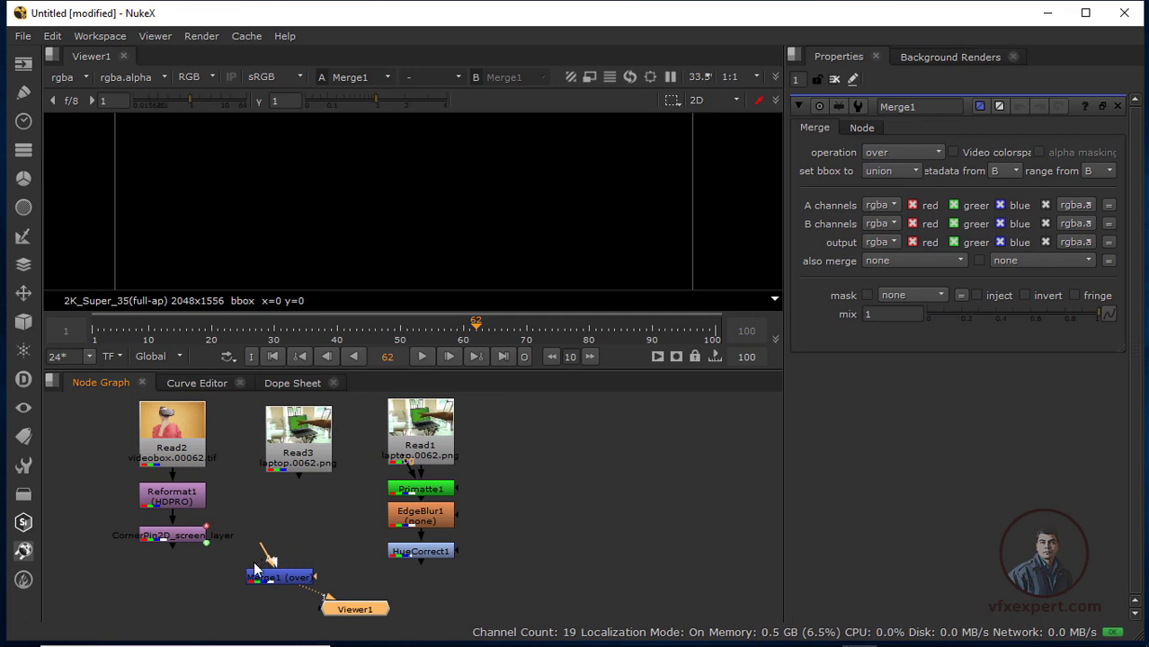
drag(186, 561, 167, 540)
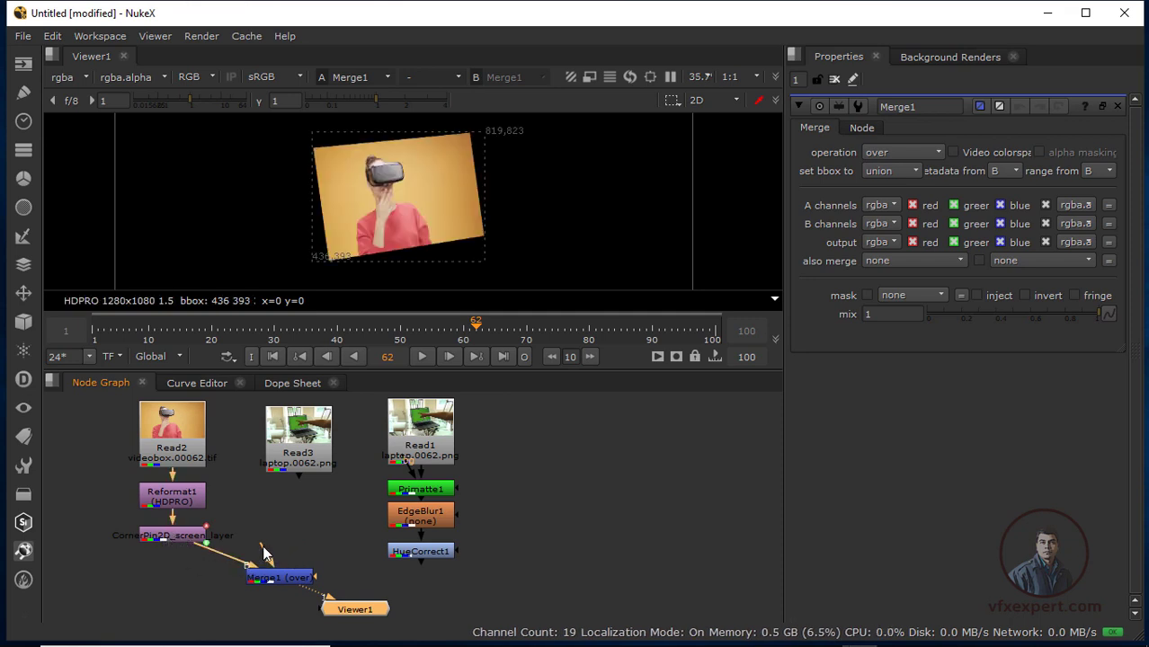
drag(263, 548, 410, 553)
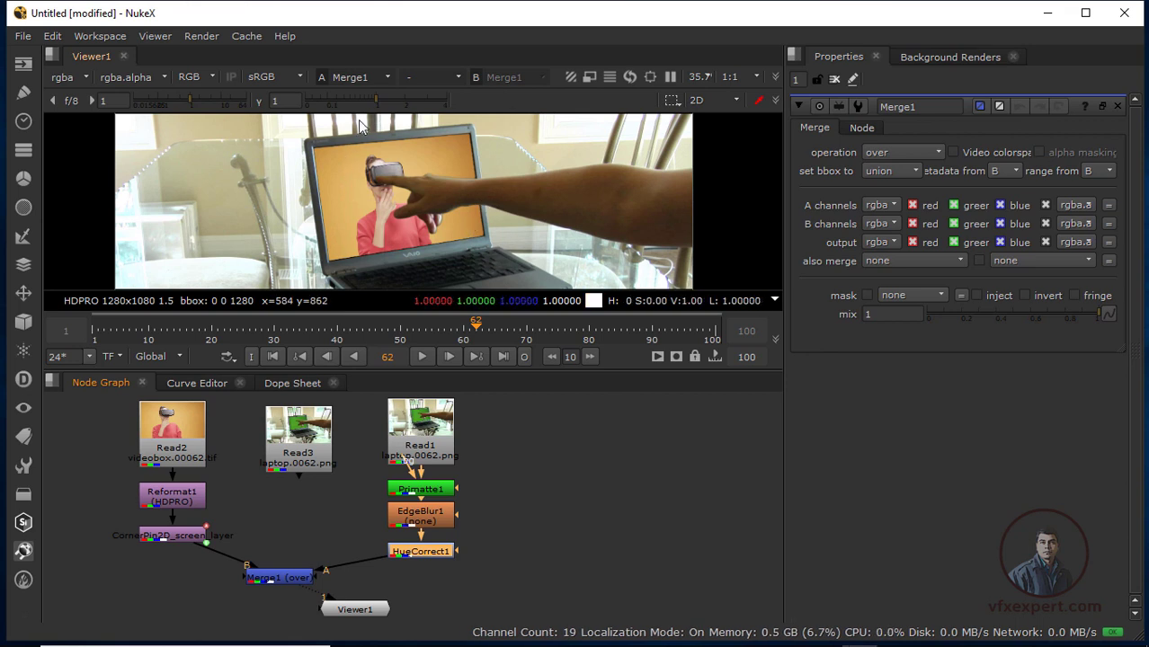
Move Read3 aside, stack the Read1, Primatte, EdgeBlur and HueCorrect chain directly above Merge1, and put the Viewer node below it.
drag(270, 450, 539, 452)
drag(354, 398, 525, 579)
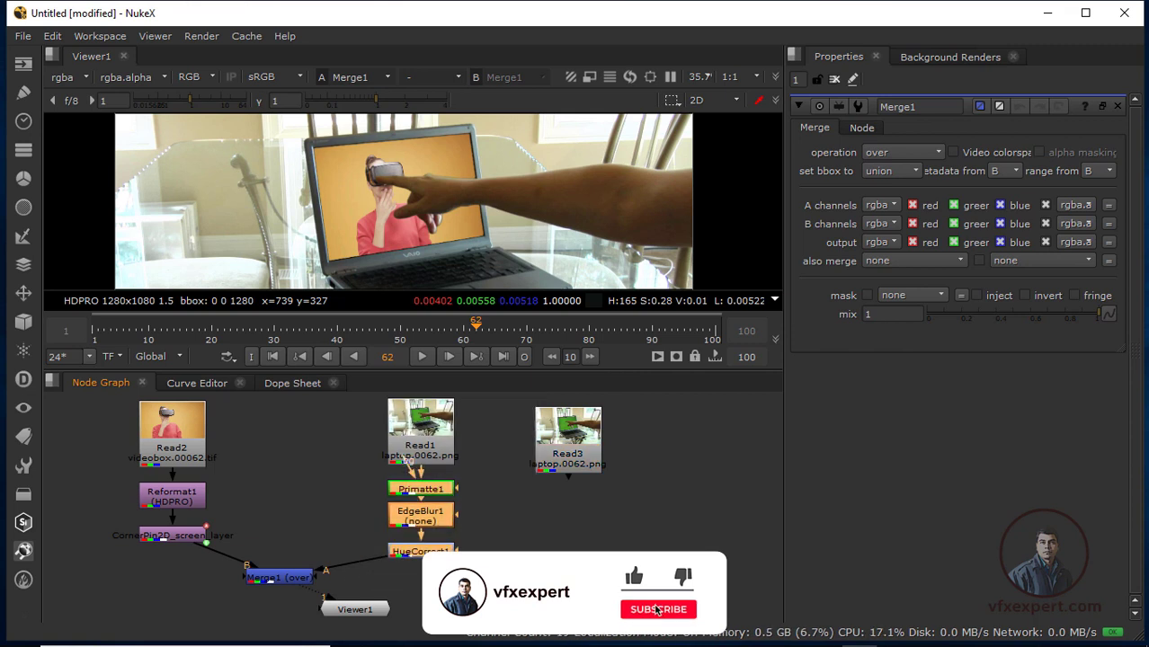
drag(420, 557, 288, 541)
drag(432, 447, 290, 435)
middle_drag(356, 500, 365, 505)
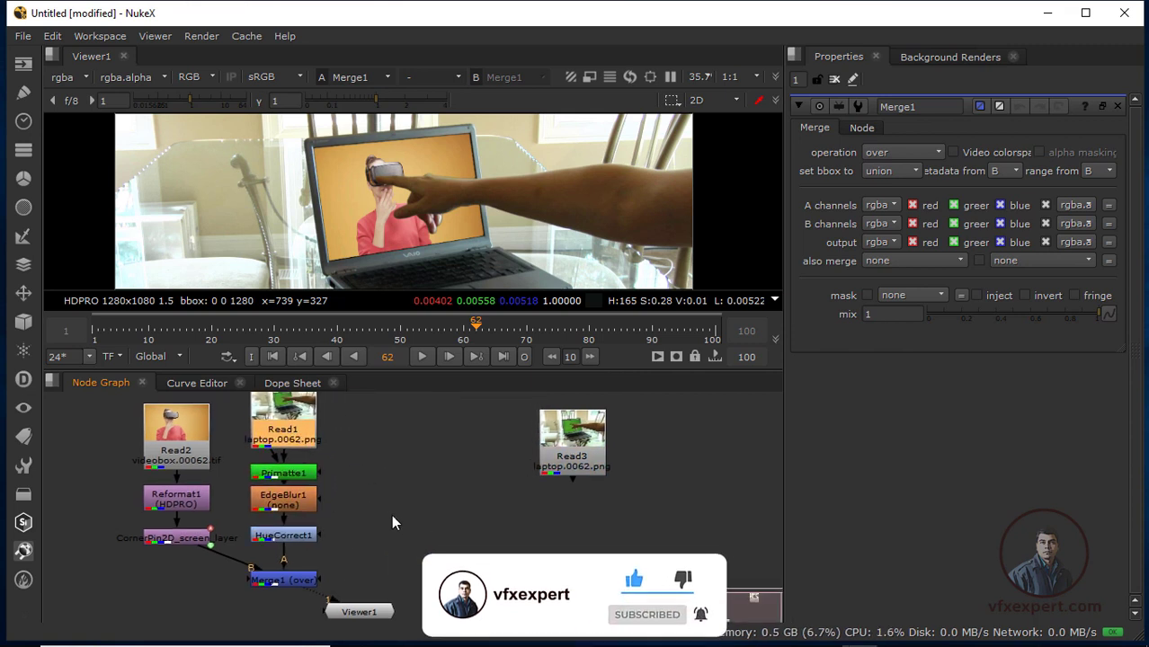
drag(363, 614, 289, 625)
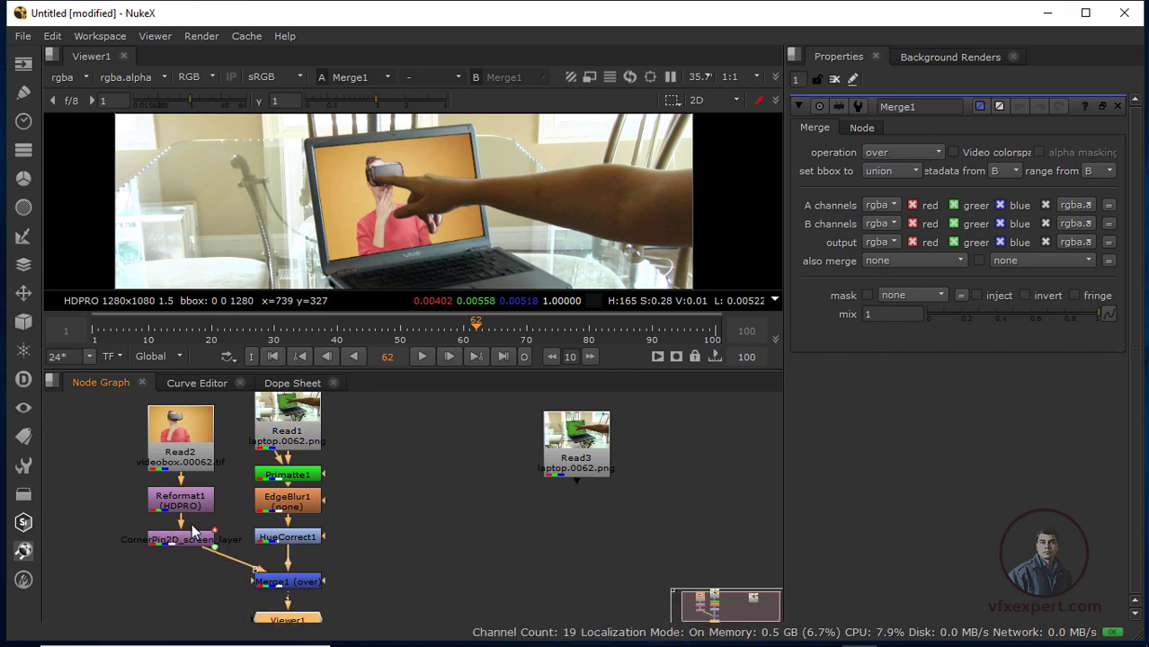
Line up the videobox chain so its CornerPin2D node is level with Merge1, and tidy the positions of Read1 and Read3.
drag(106, 401, 200, 586)
click(237, 462)
drag(293, 418, 293, 414)
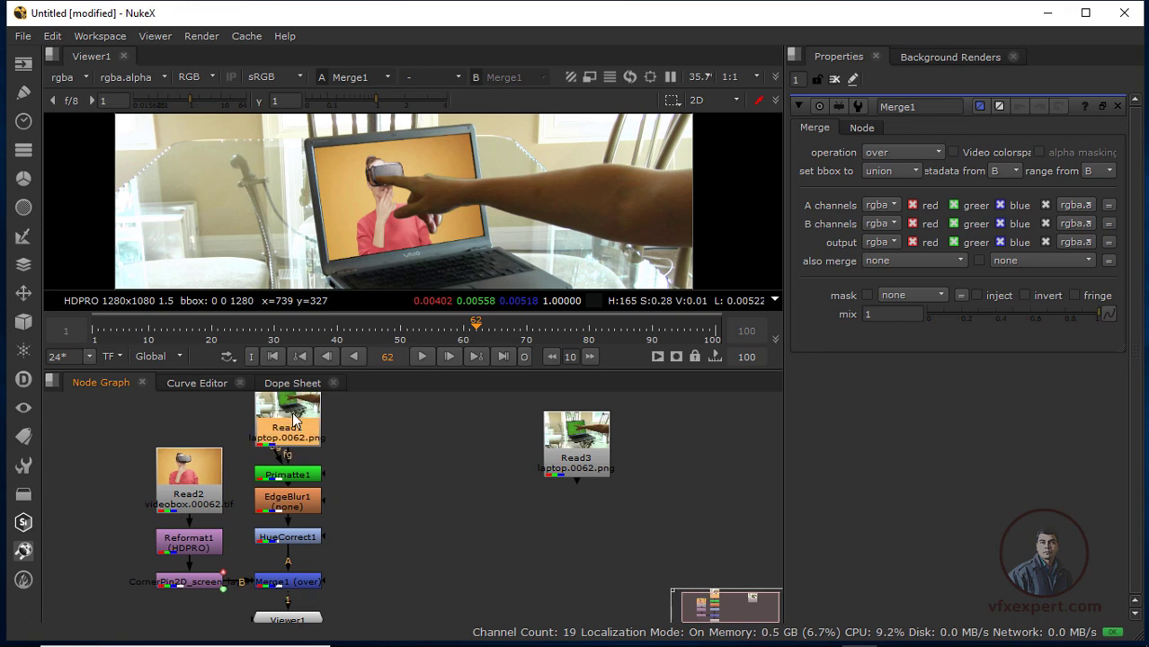
mouse_move(371, 491)
middle_down()
mouse_move(394, 478)
mouse_move(382, 480)
middle_up()
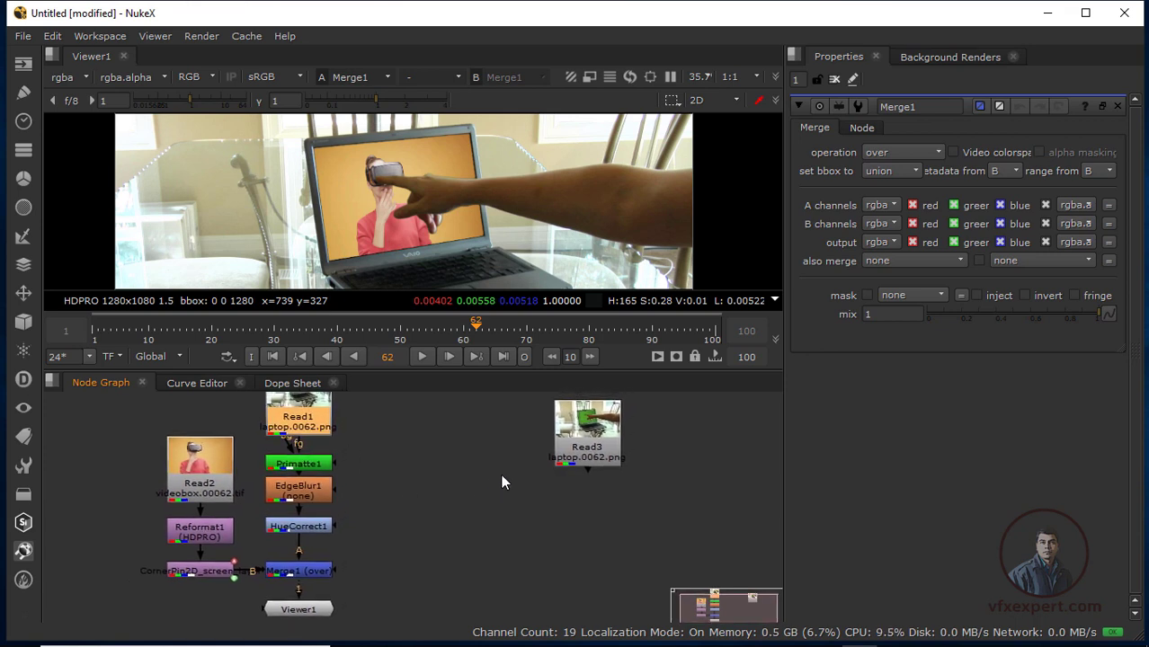
drag(559, 433, 481, 429)
middle_drag(503, 460, 532, 471)
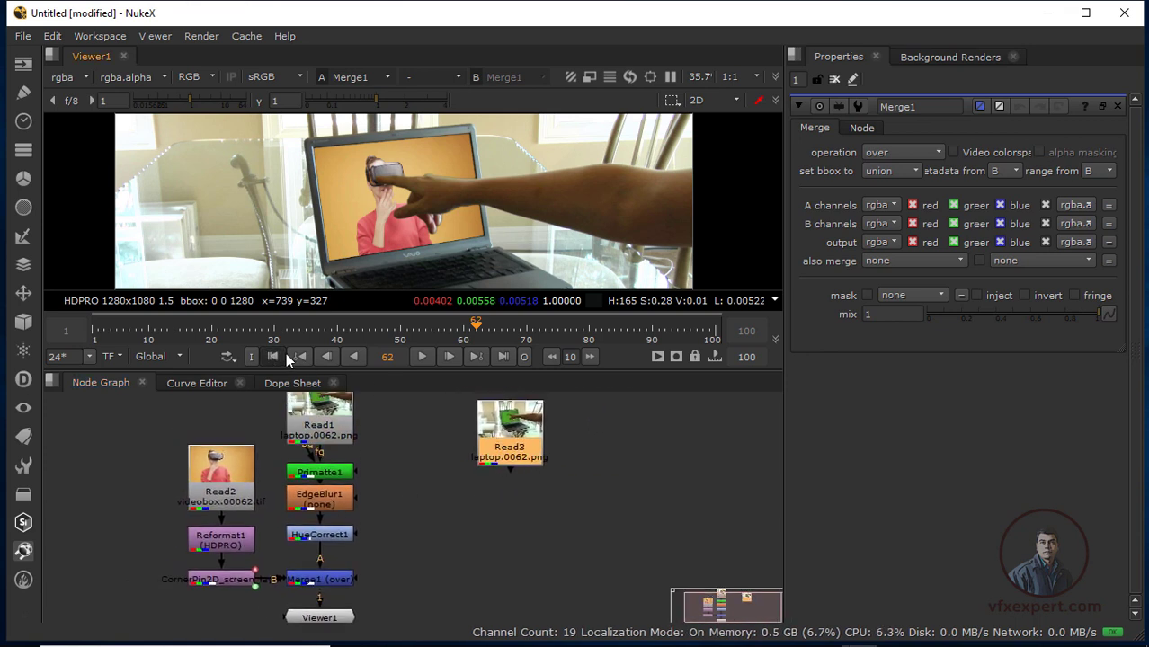
Play the composite from the first frame and scrub to frame 82 to check the hand over the screen clip.
click(274, 356)
click(419, 358)
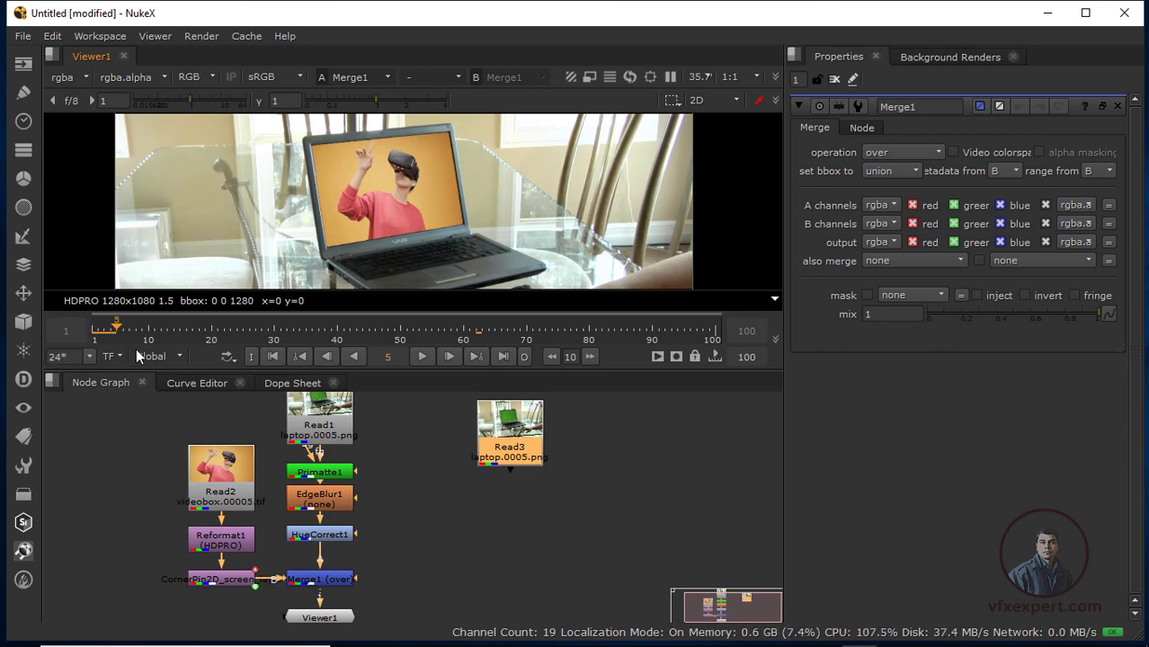
click(256, 331)
drag(255, 330, 600, 331)
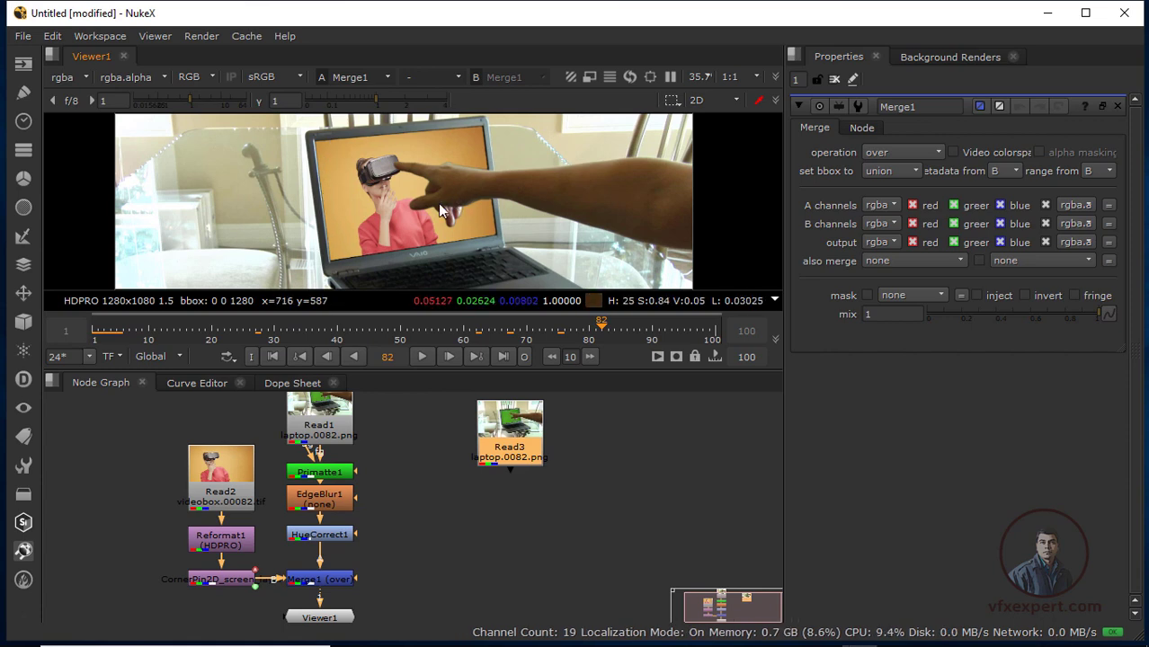
Save the script as laptop_compose in the FinalCompose Shot folder.
click(22, 36)
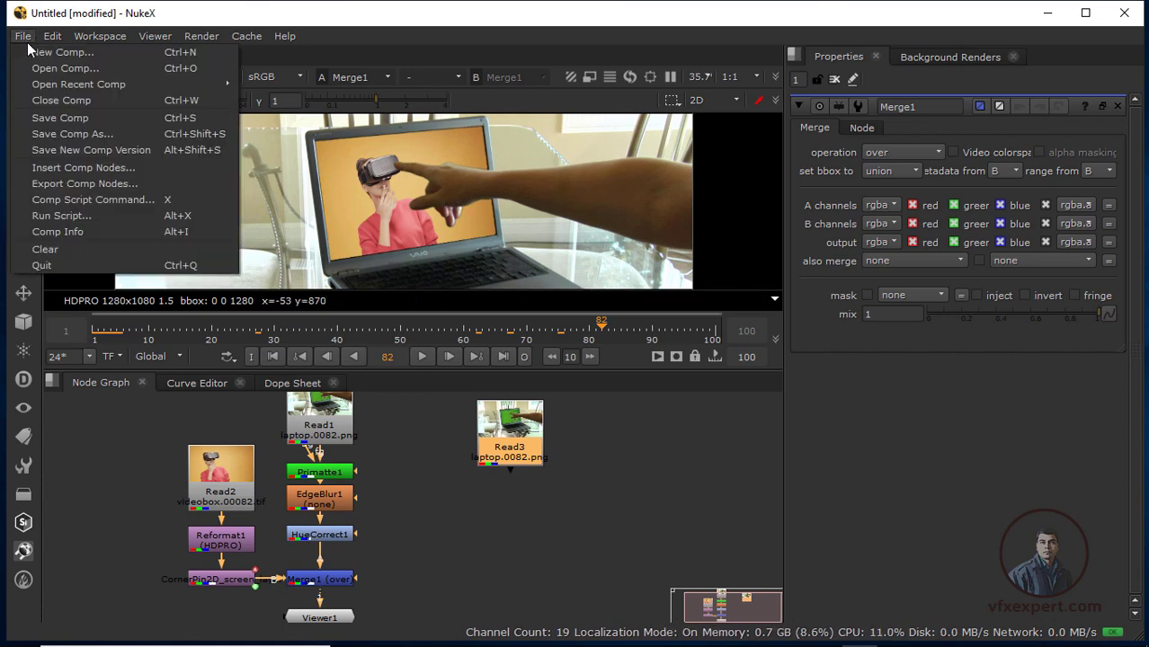
click(55, 118)
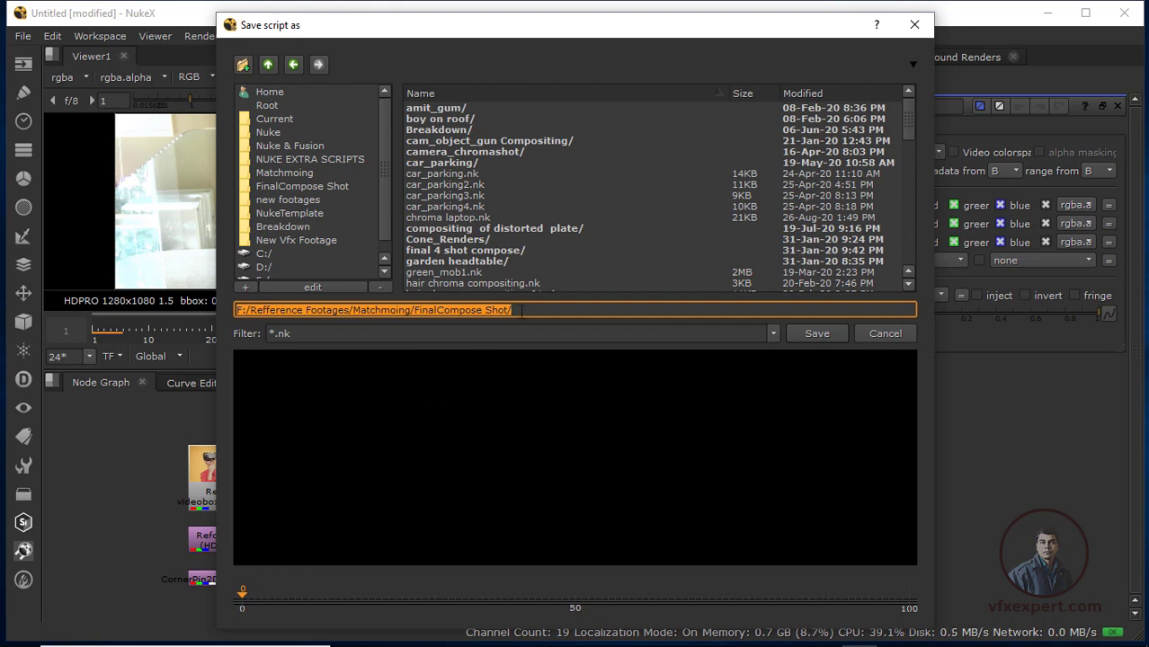
click(523, 310)
text(laptop_)
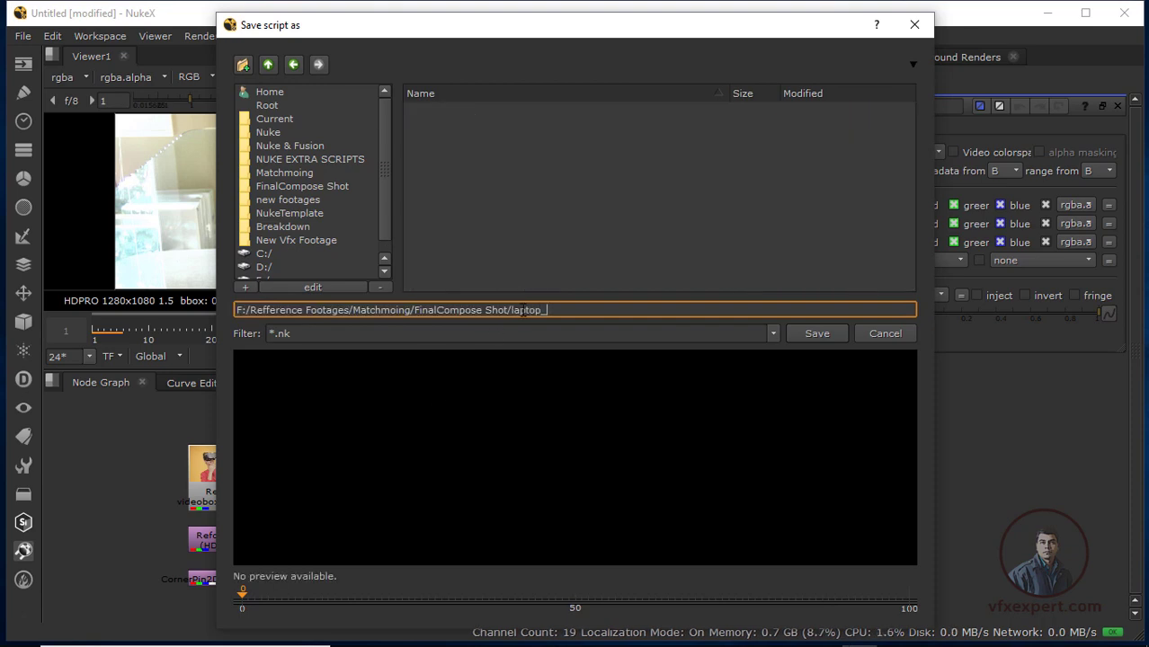
text(compose)
click(817, 333)
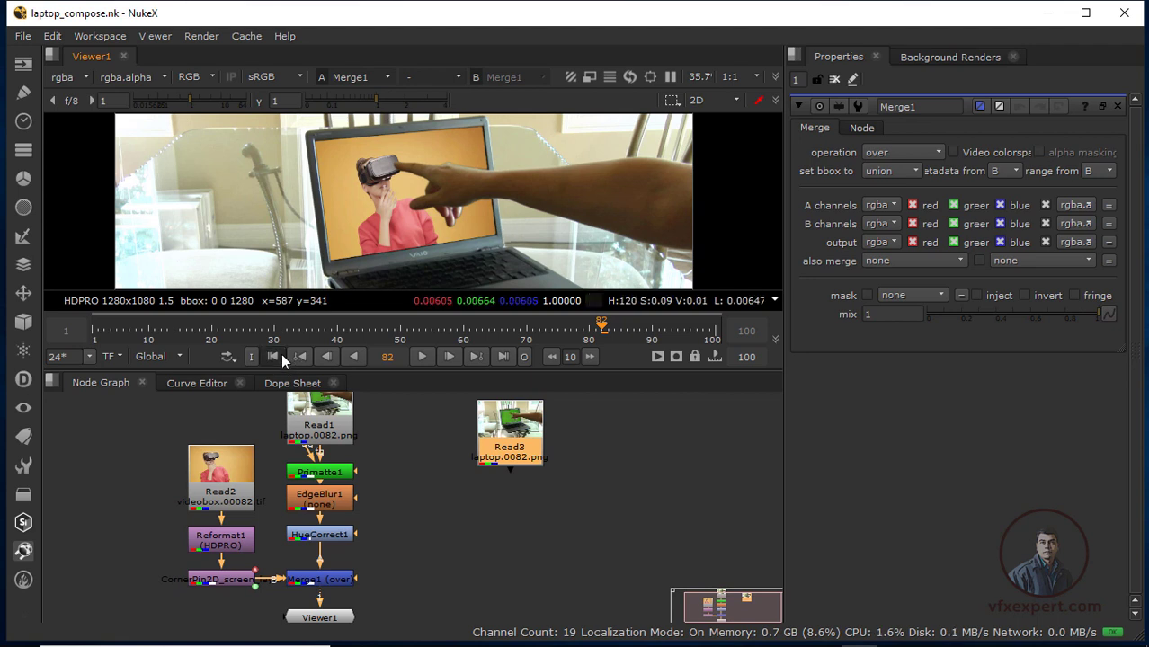
Play back the opening frames of the saved composite from the start and stop at frame 26.
click(273, 356)
click(421, 355)
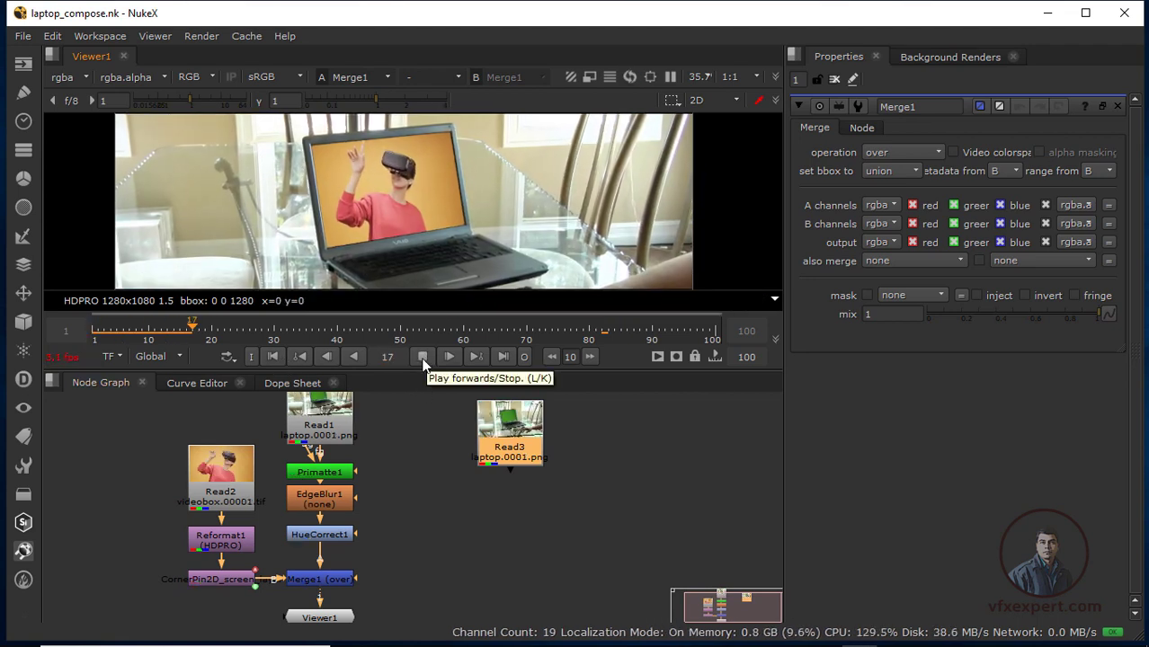
click(421, 357)
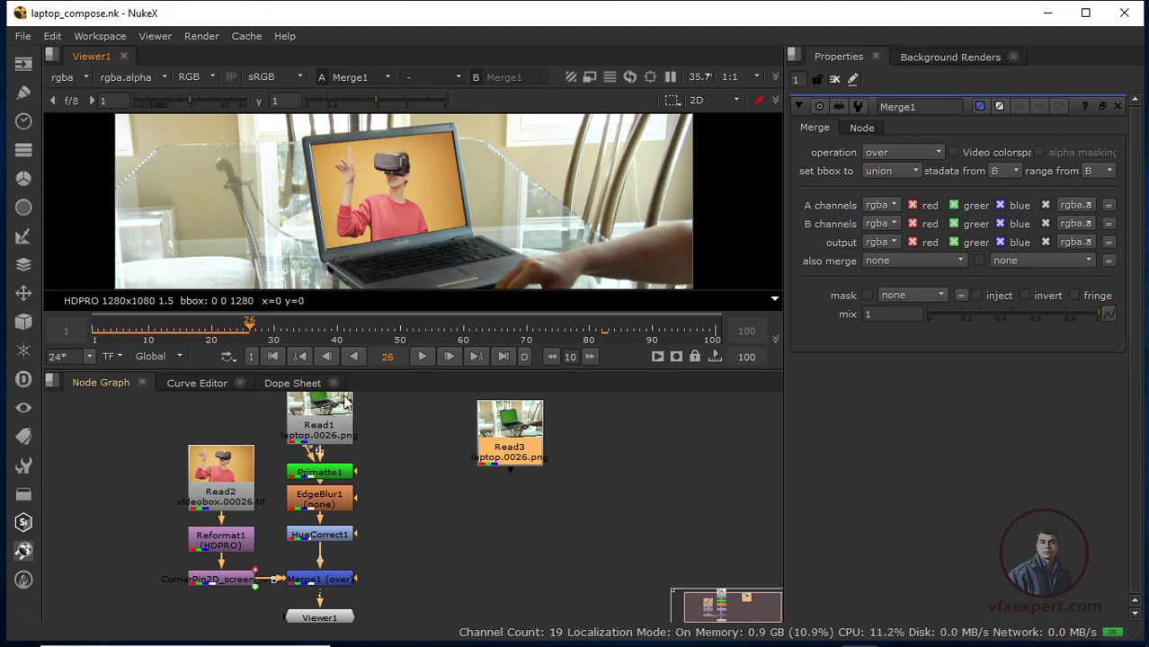
Check the frame range of Read1 and set the project's last frame to 160.
double_click(352, 426)
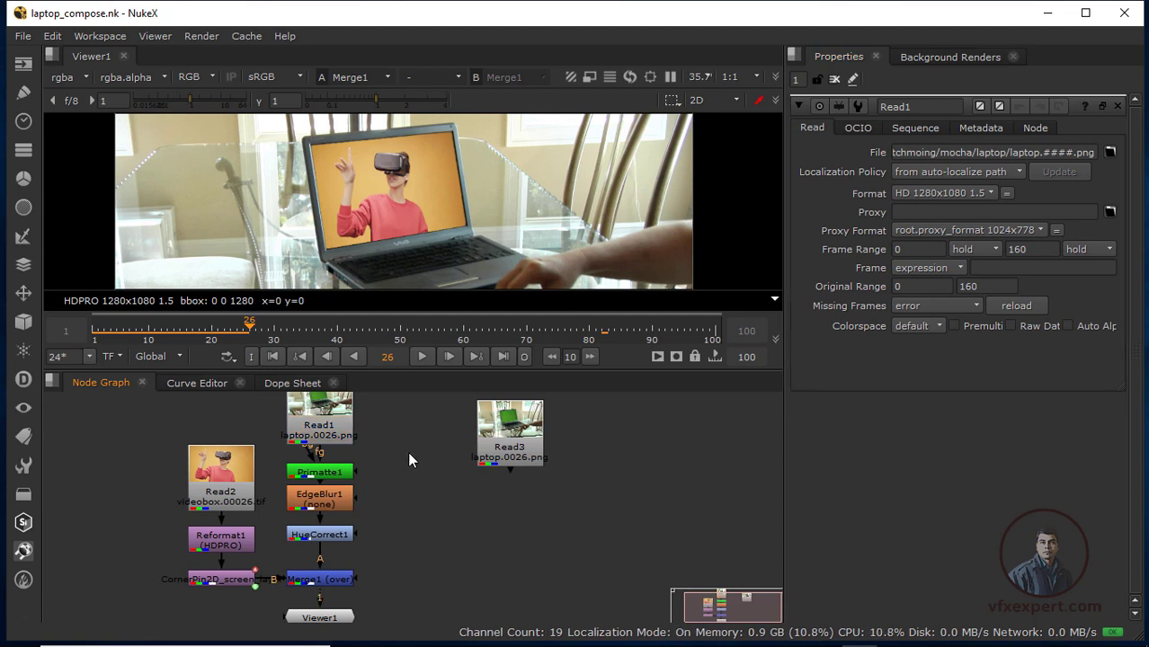
key(s)
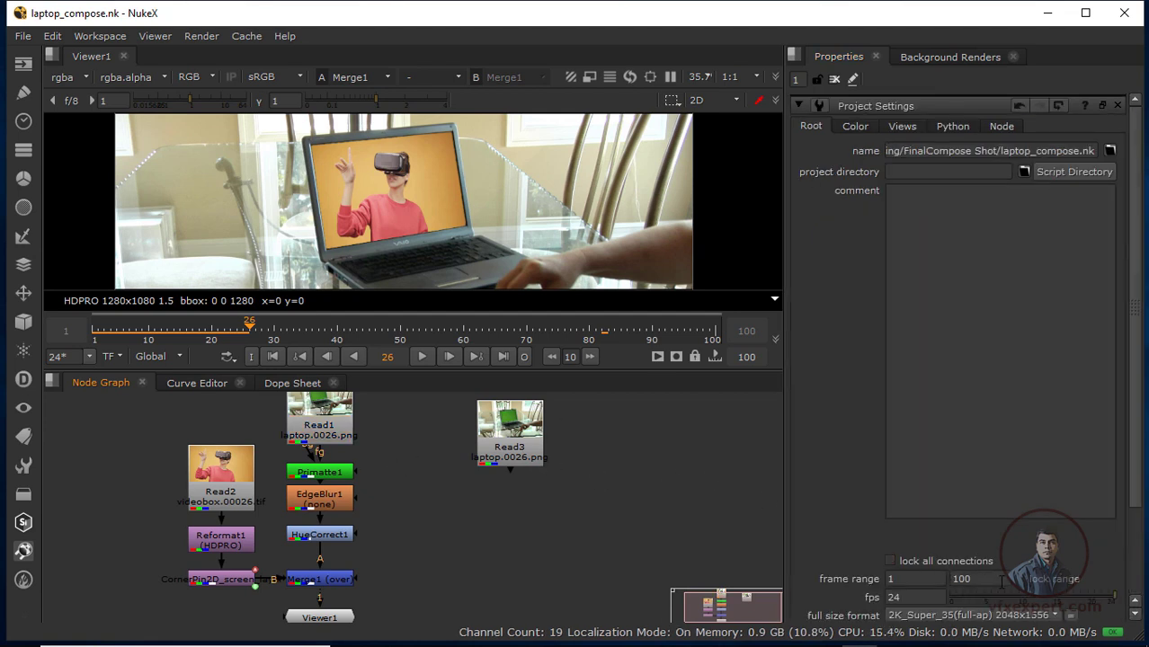
click(1000, 580)
text(16)
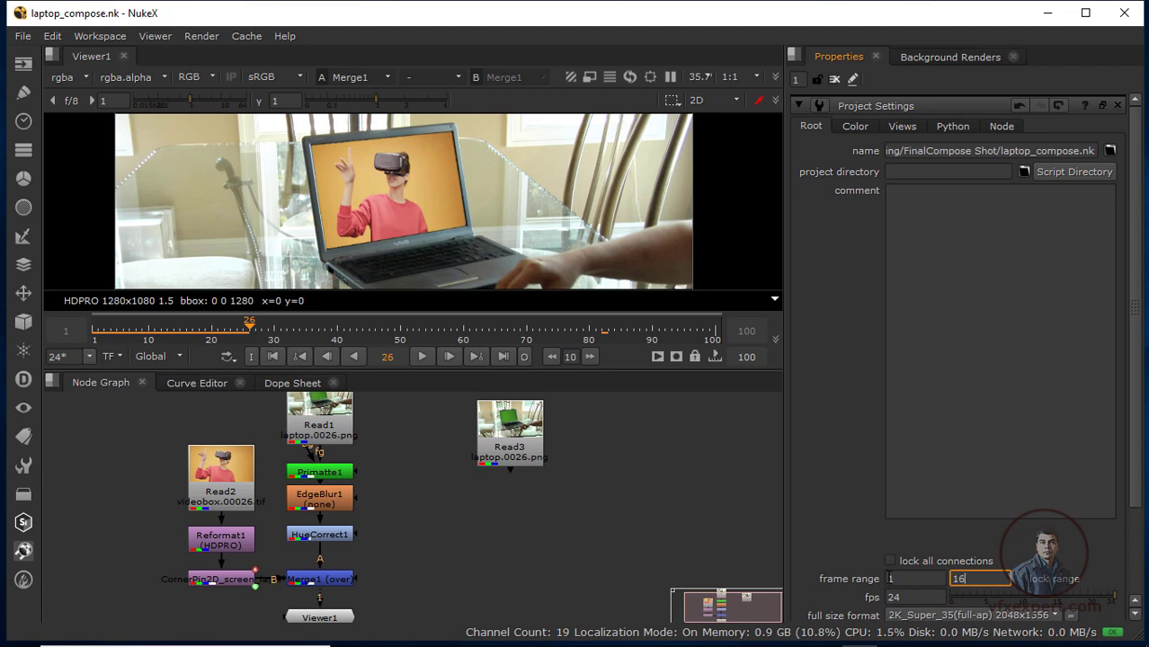
text(0)
key(Return)
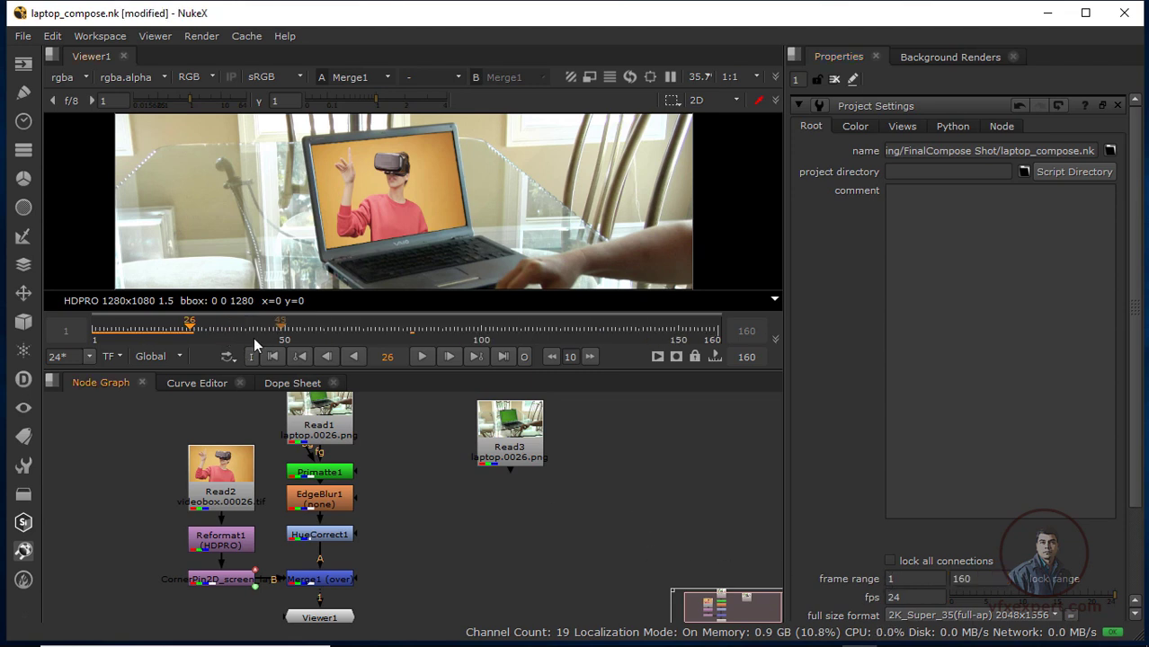
Play the composite from the first frame over the extended range and stop at frame 109.
click(272, 357)
click(421, 357)
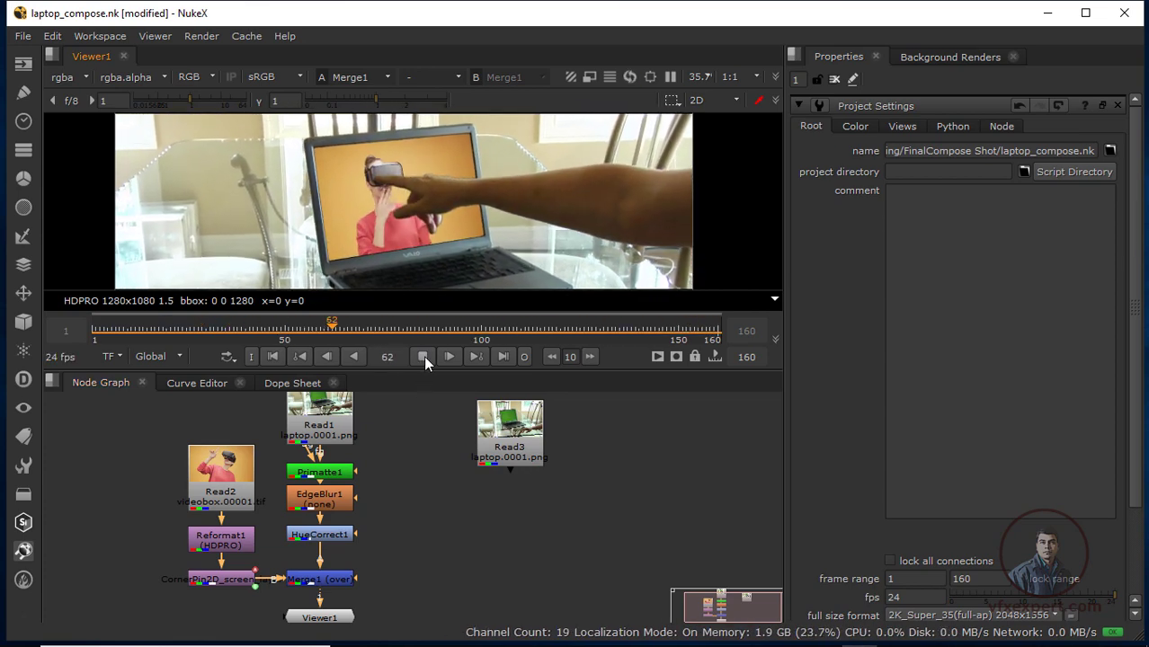
click(424, 357)
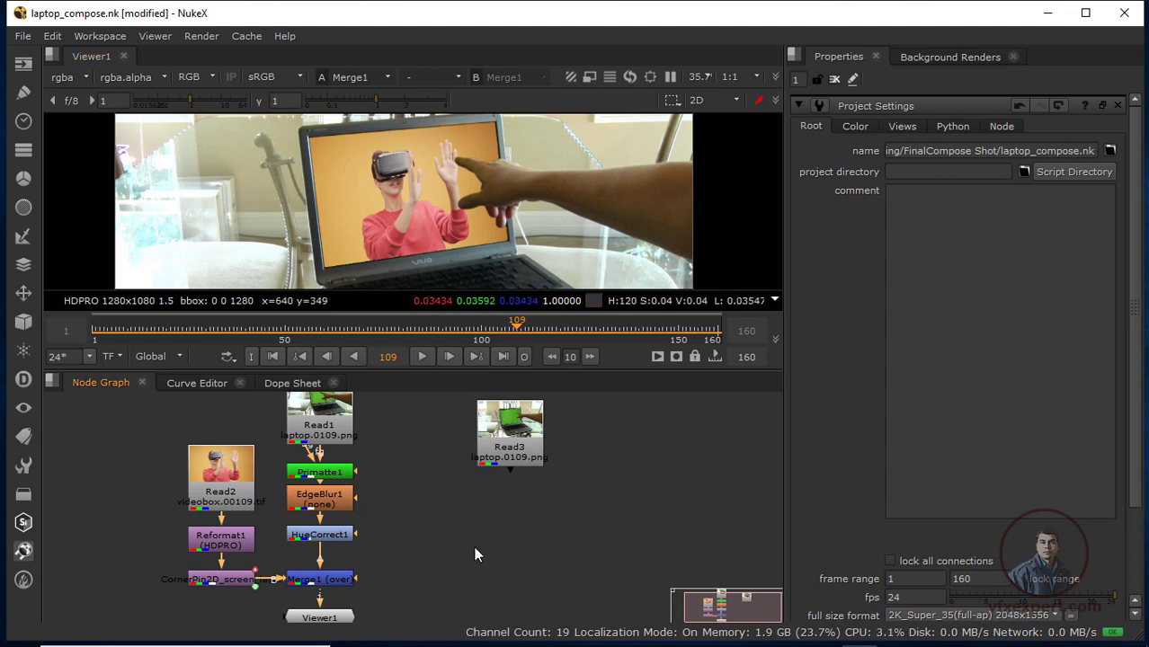
Switch to Mocha Pro and copy the screen_layer tracking data to the clipboard in Nuke Corner Pin (*.nk) format.
middle_drag(474, 546, 536, 509)
mouse_move(793, 636)
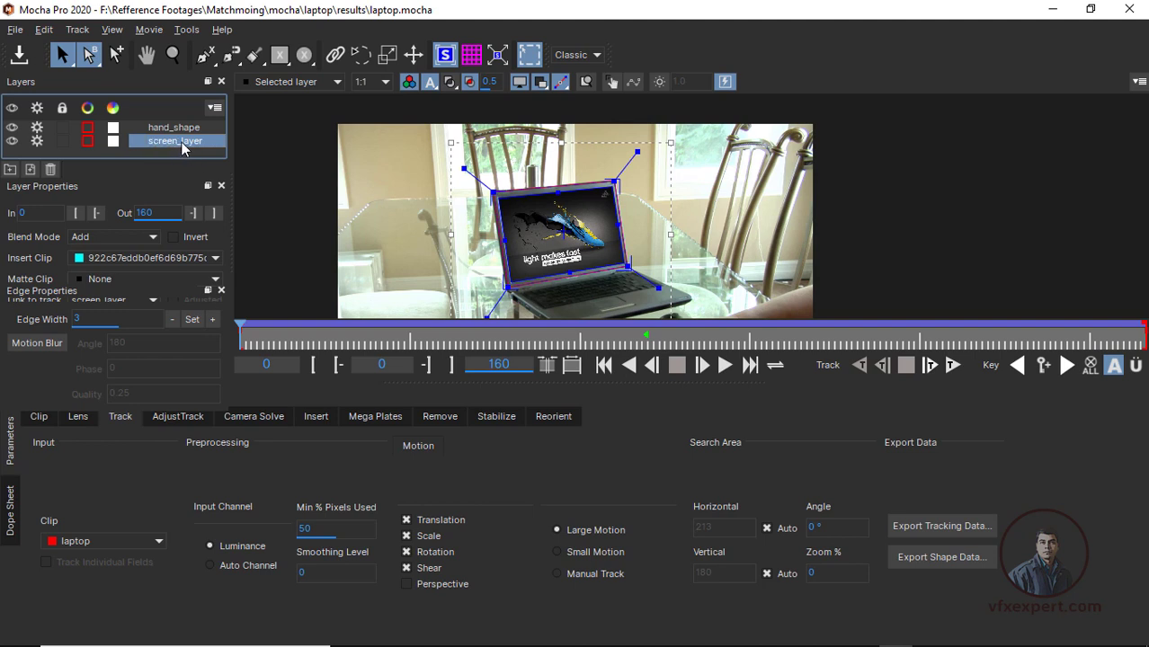
click(942, 531)
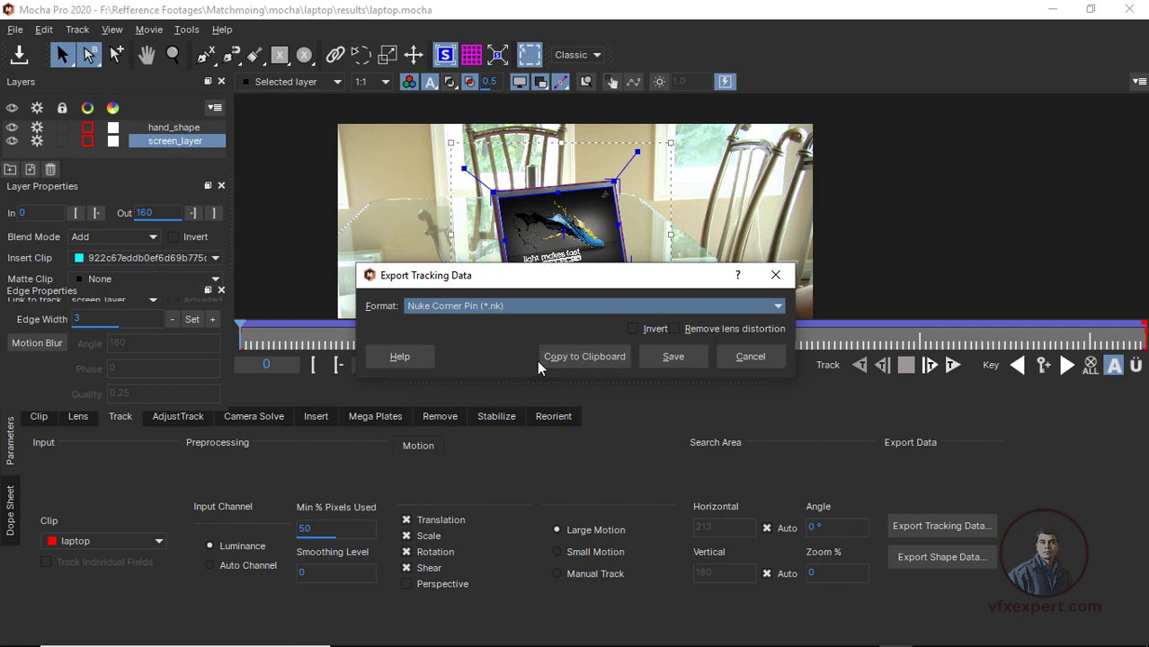
click(588, 363)
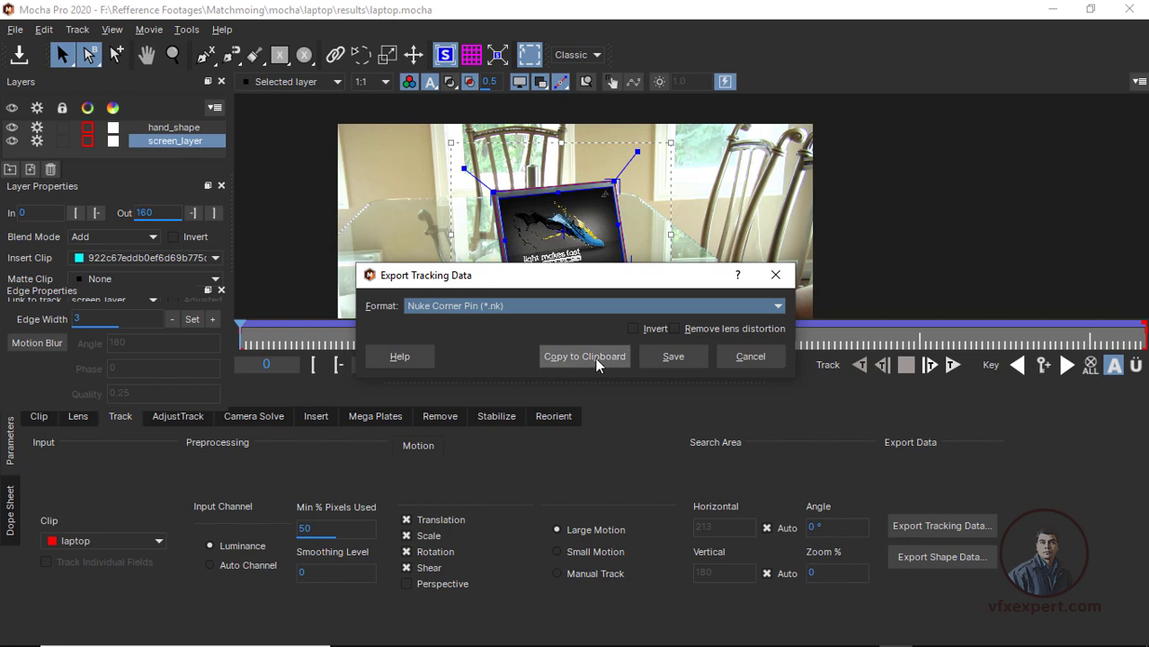
click(1052, 9)
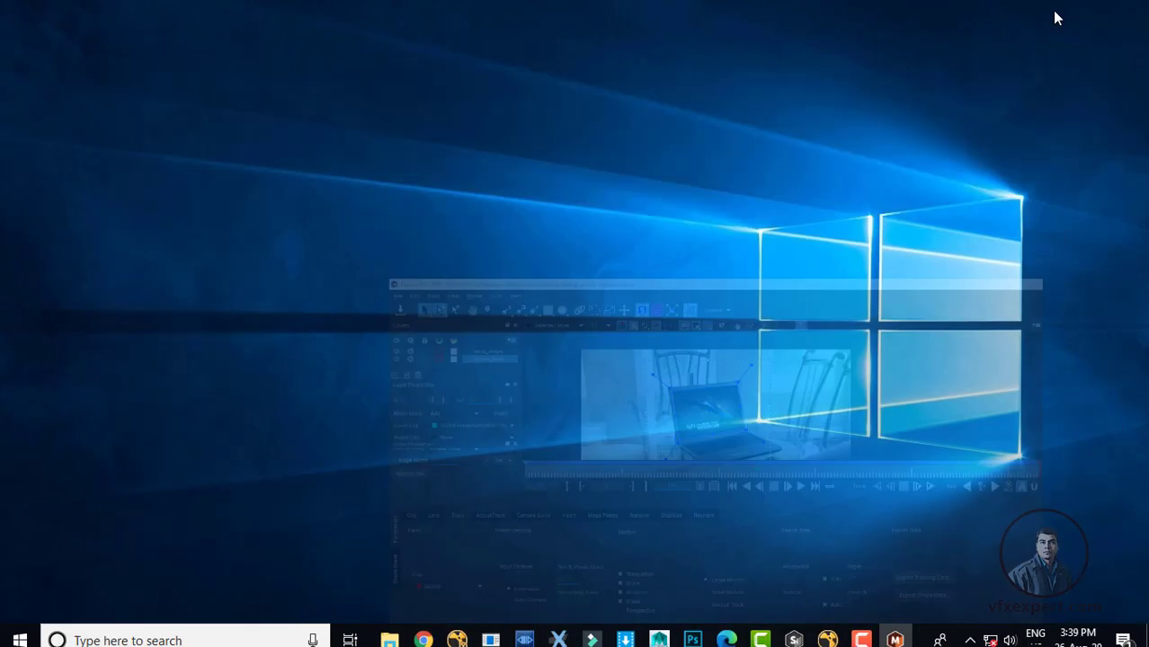
Switch back to NukeX, paste the corner pin tracking data as a node, and place it beside the existing CornerPin2D node.
click(827, 629)
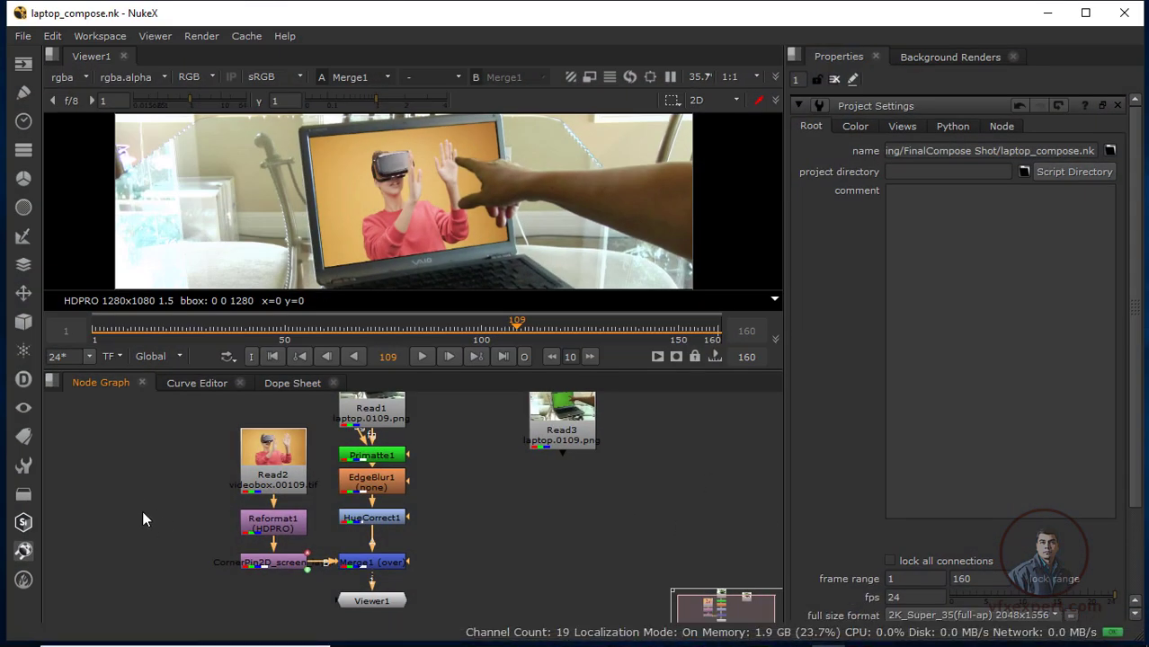
key(ctrl+v)
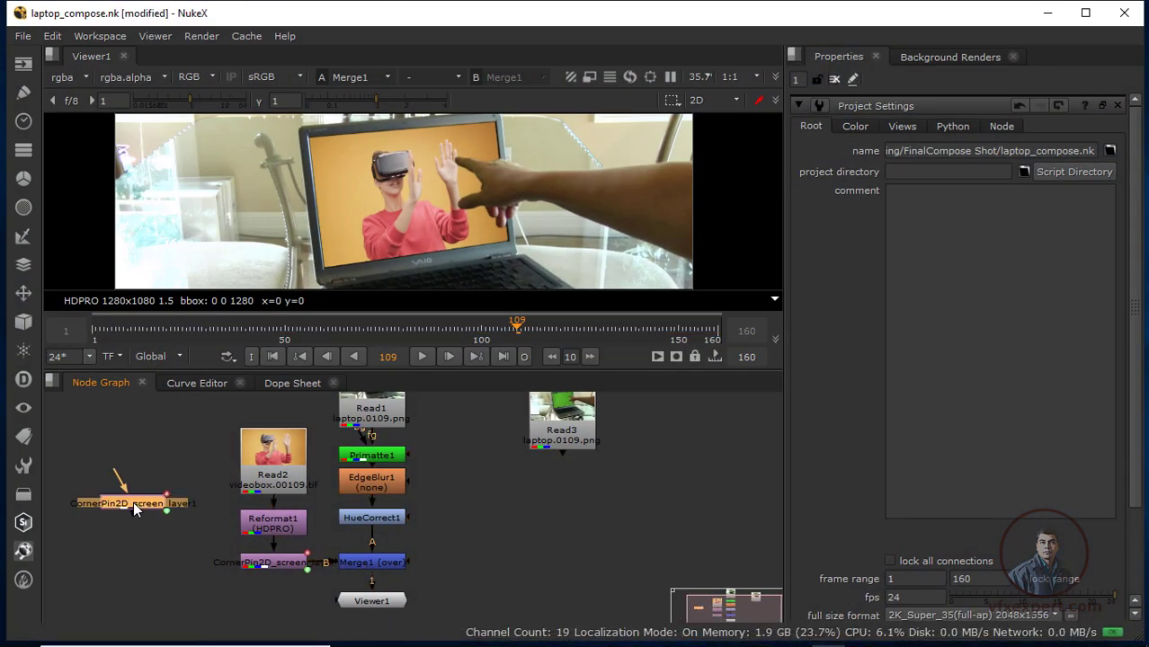
drag(133, 503, 134, 559)
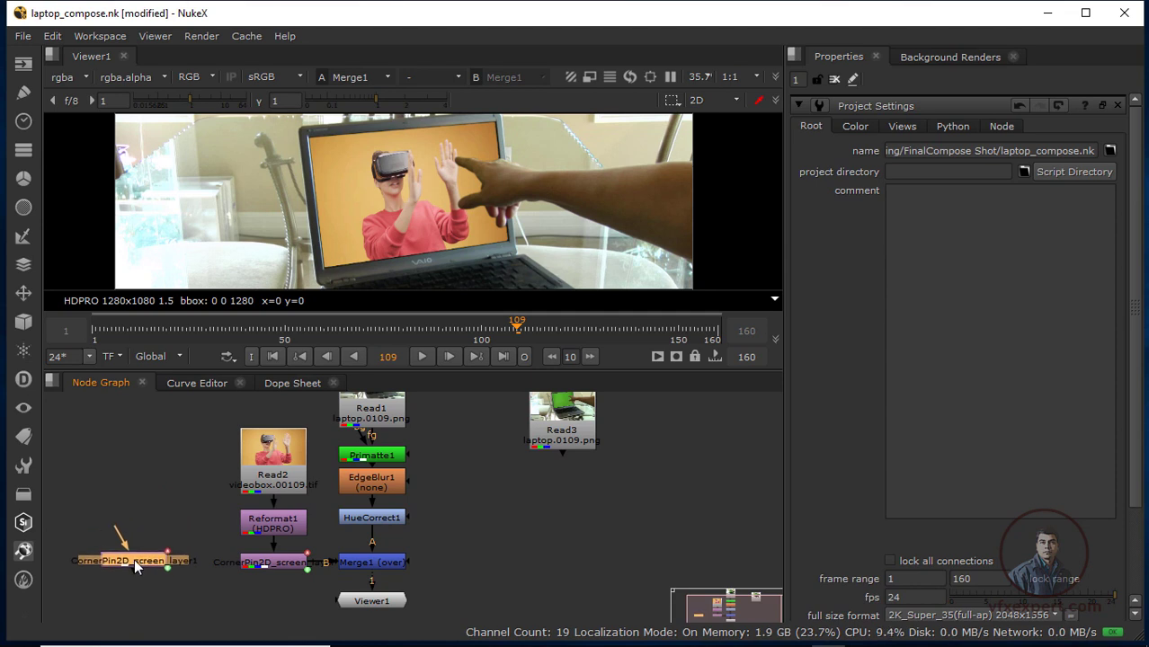
Replace the old corner pin node between Reformat1 and Merge1 with the newly pasted one and park the old node unconnected below Read3.
drag(218, 409, 278, 503)
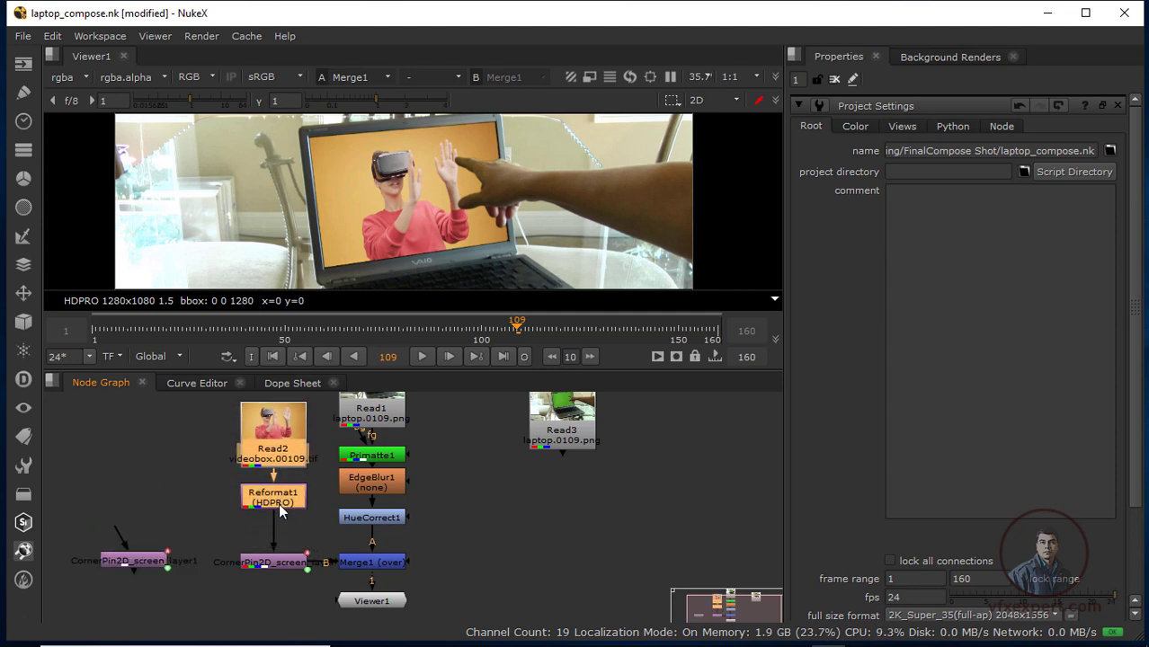
drag(145, 564, 103, 555)
click(270, 563)
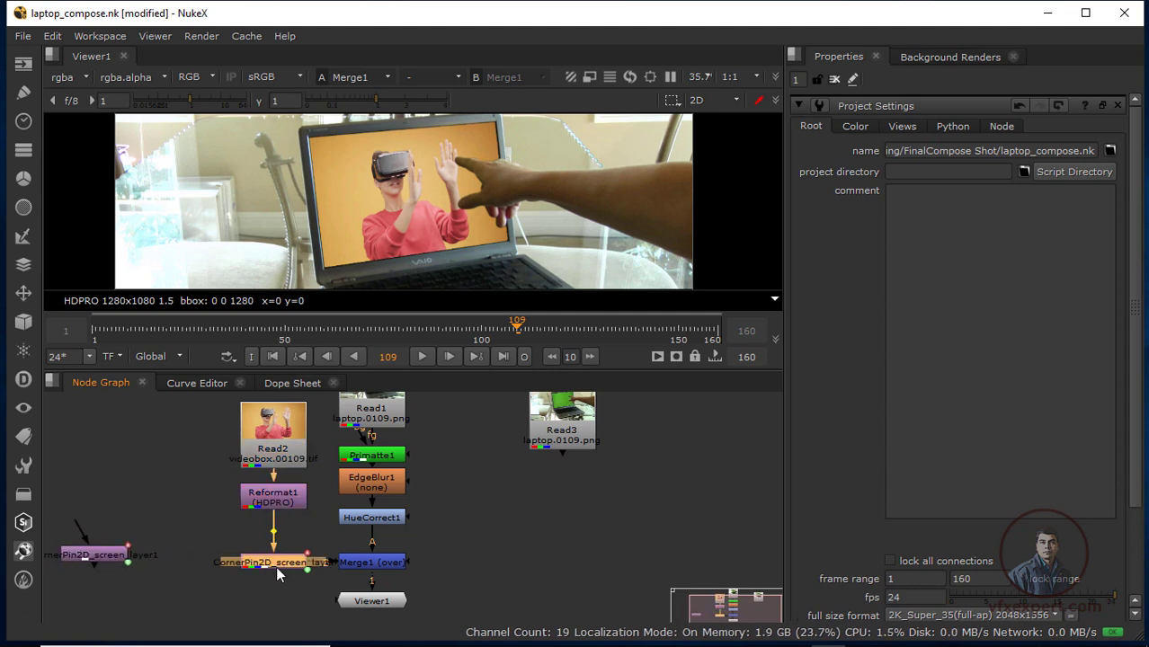
ctrl+shift+drag(275, 566, 530, 593)
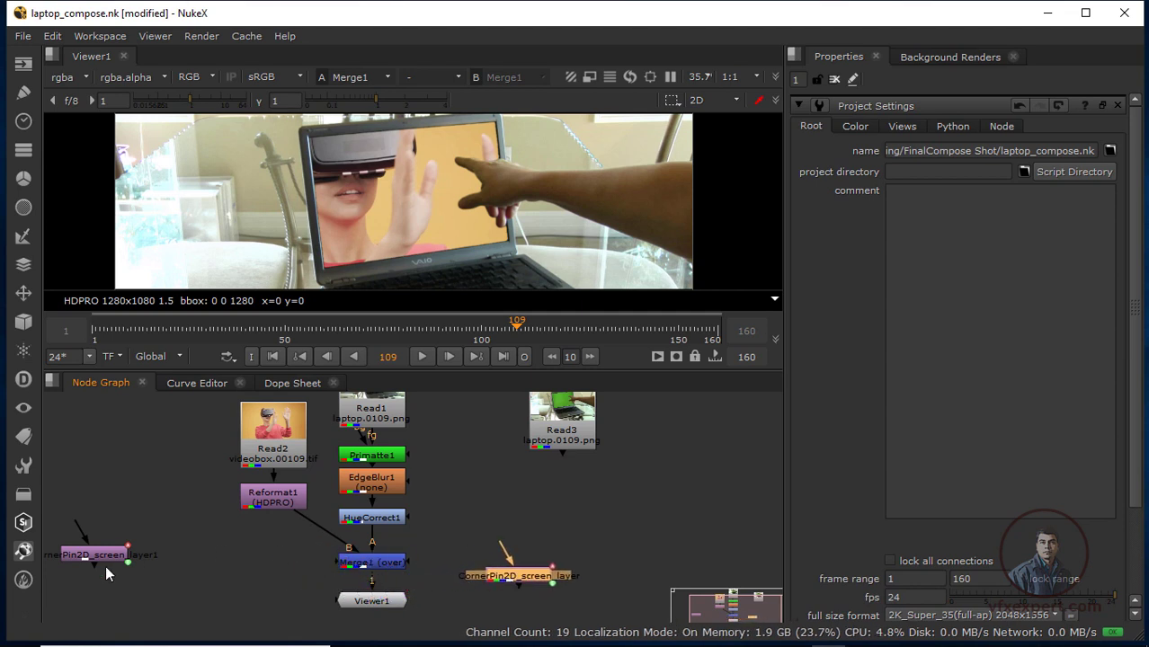
drag(101, 564, 272, 562)
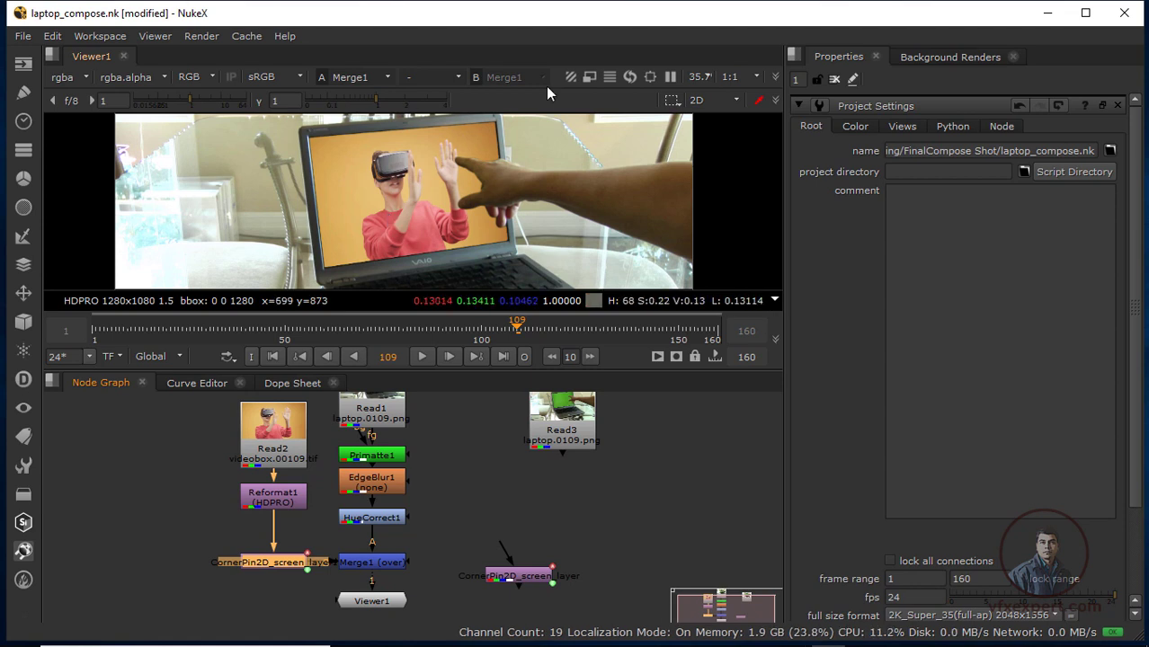
drag(520, 576, 653, 523)
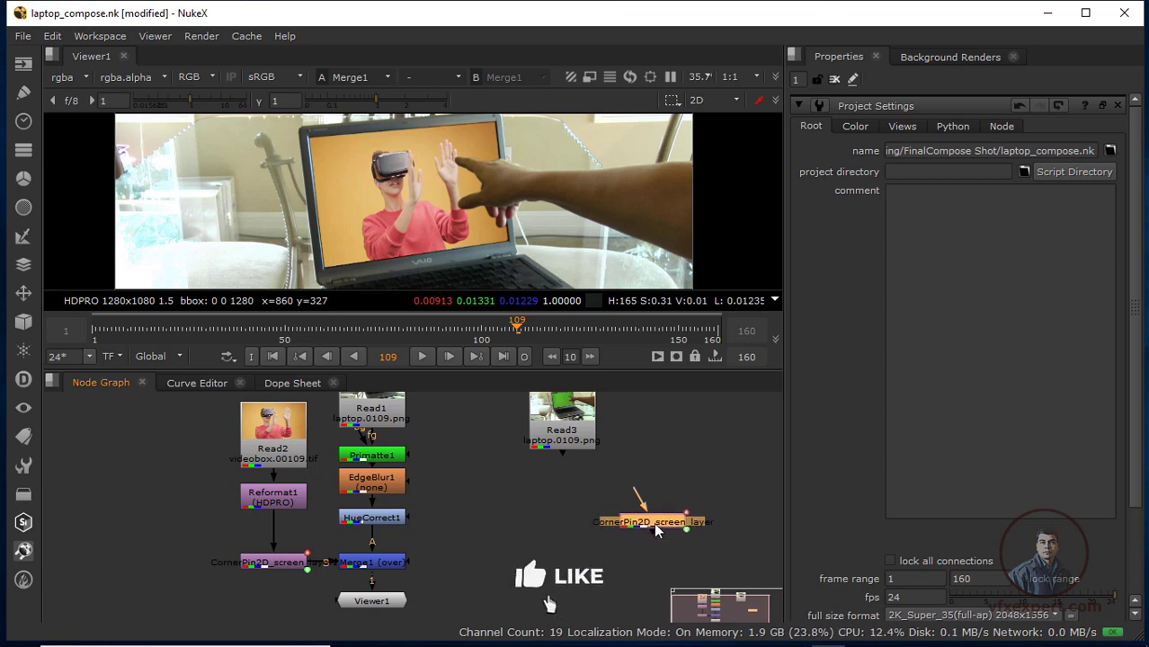
At frame 104, insert a CornerPin node after Reformat1 and move its to3 corner to x 1350, y 1160.
drag(287, 333, 497, 336)
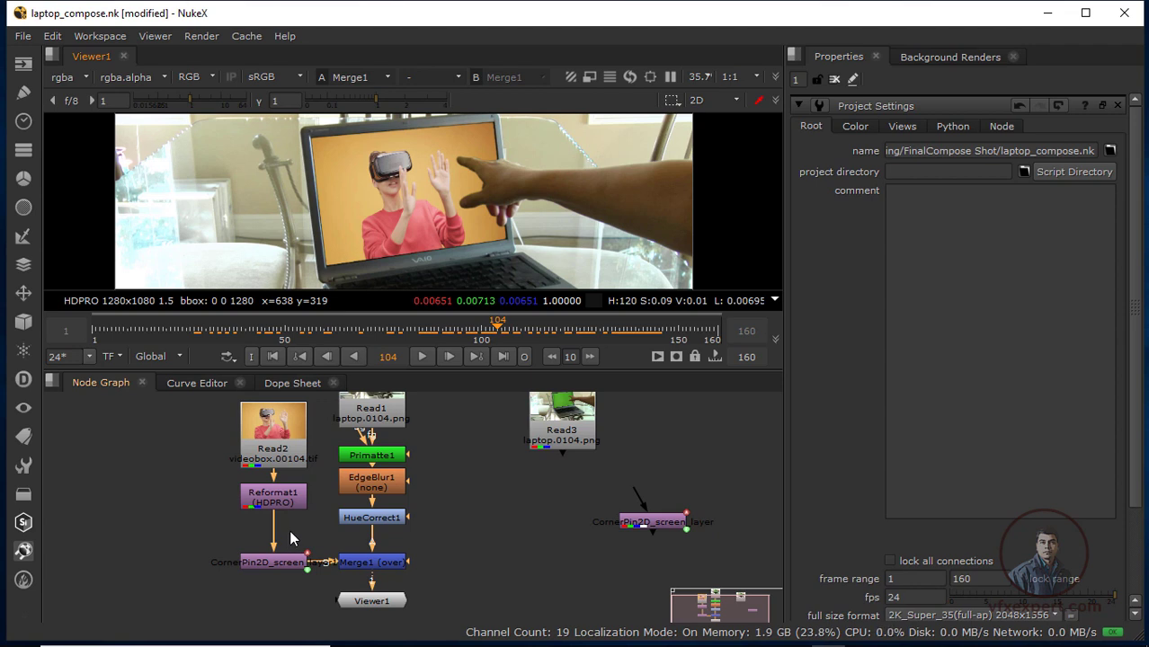
click(282, 506)
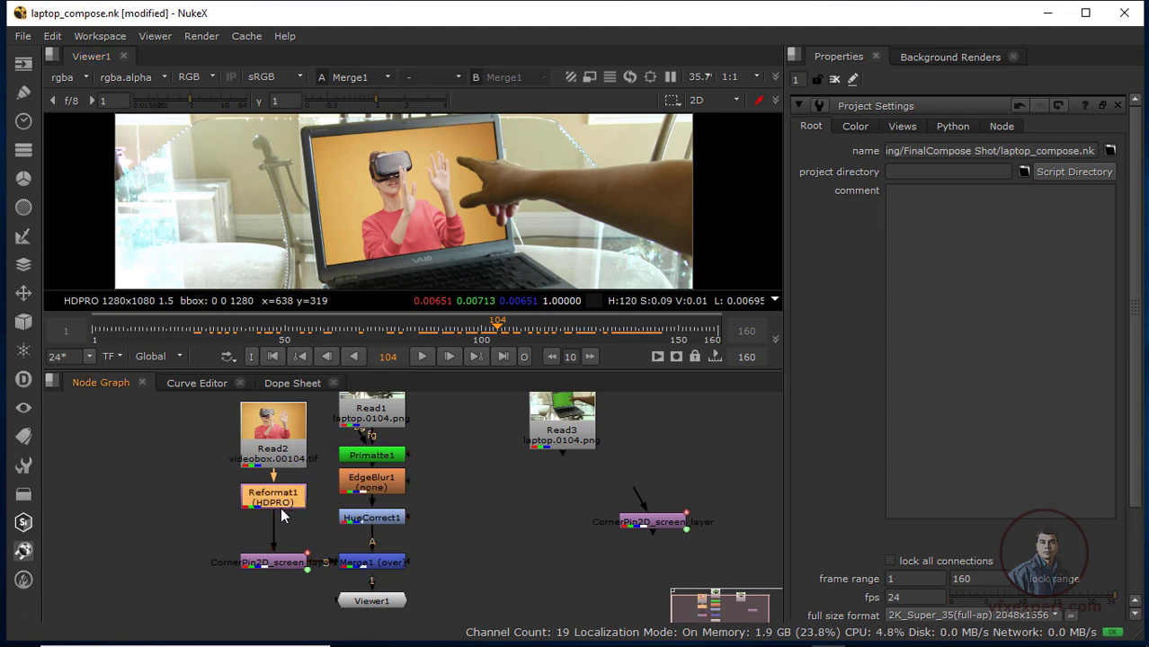
key(Tab)
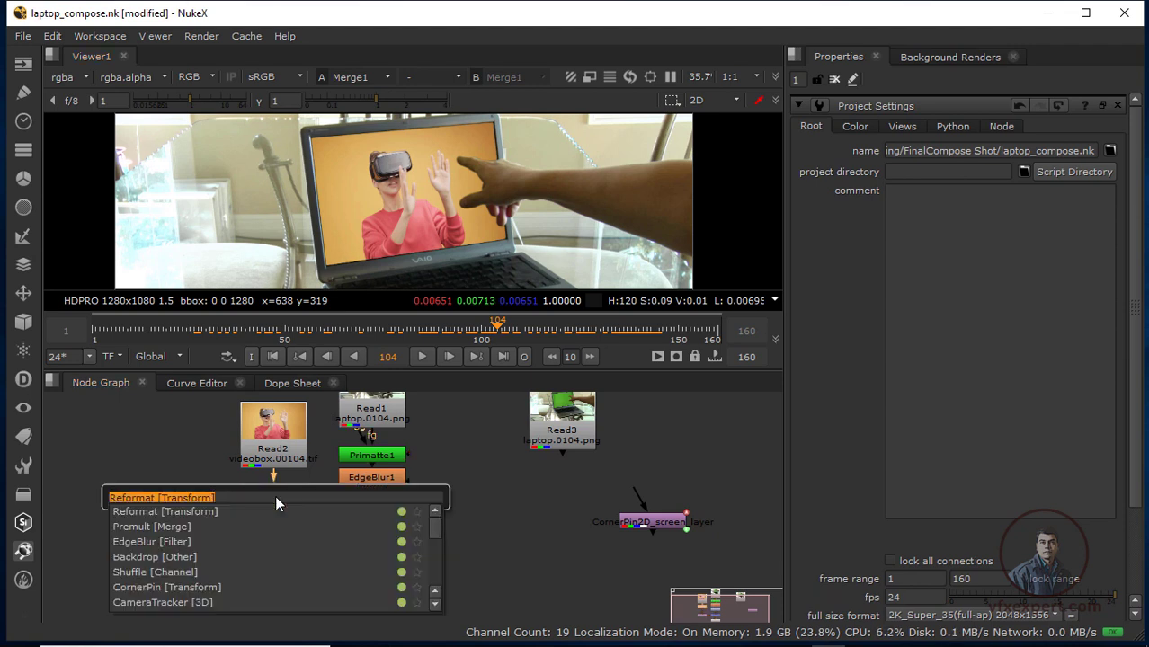
text(cor)
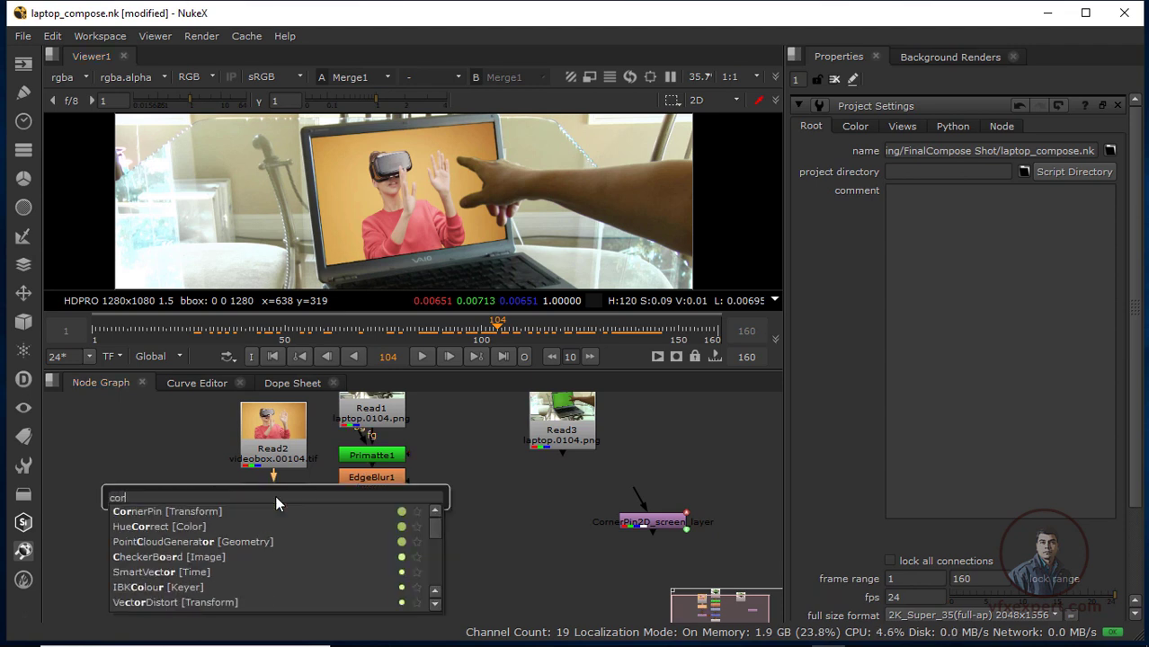
click(201, 512)
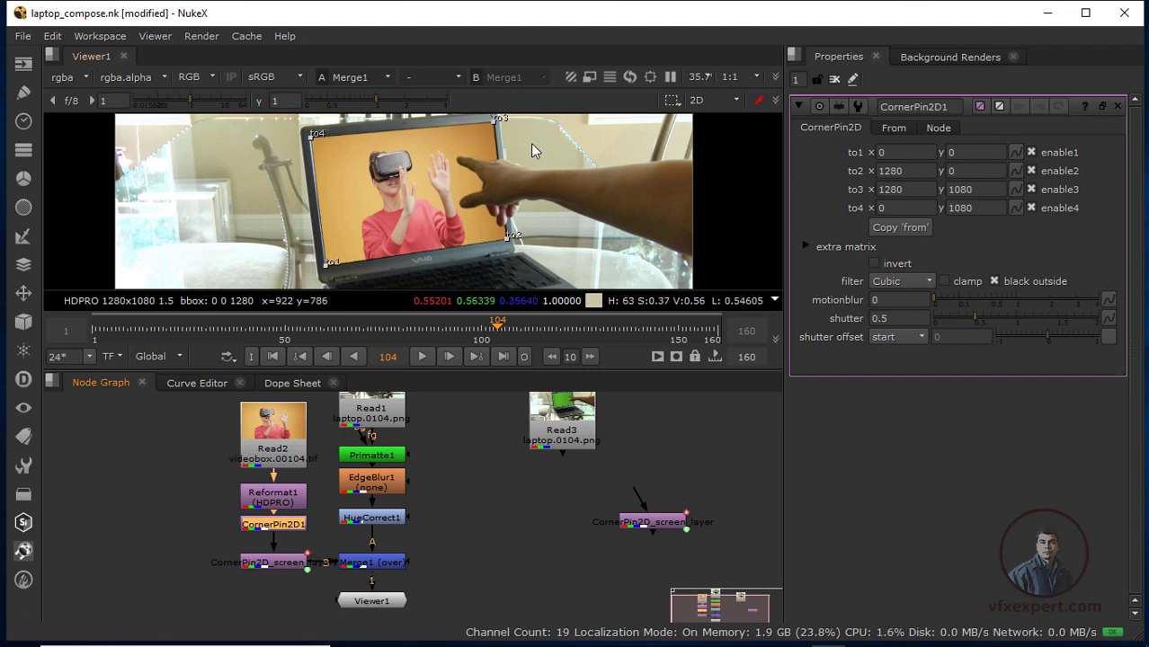
mouse_move(487, 147)
mouse_down()
mouse_move(499, 118)
mouse_move(488, 144)
mouse_move(456, 156)
mouse_move(496, 132)
mouse_up()
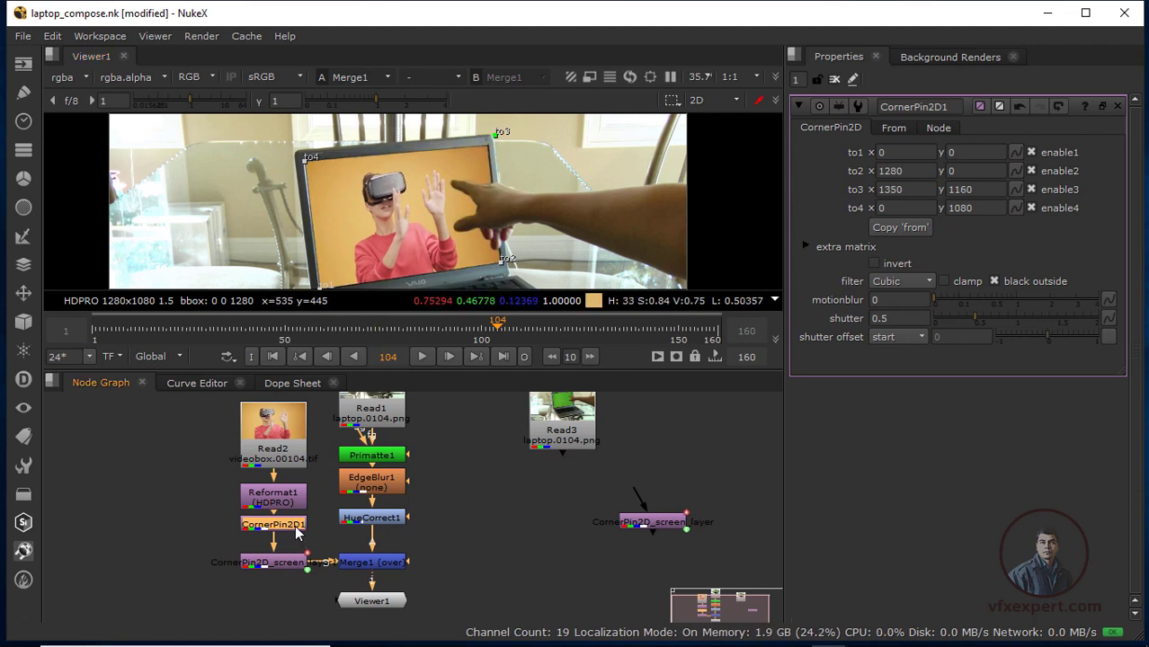
Disable the added corner pin node below Reformat1, then clear all open node properties and widen the viewer area.
key(d)
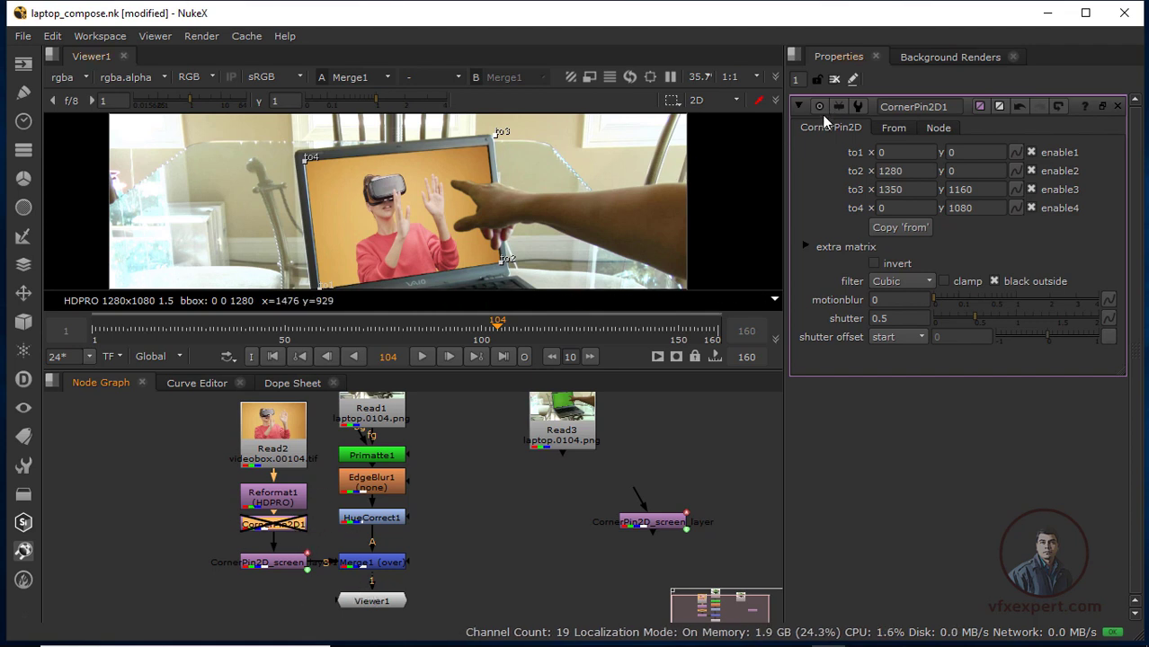
click(834, 80)
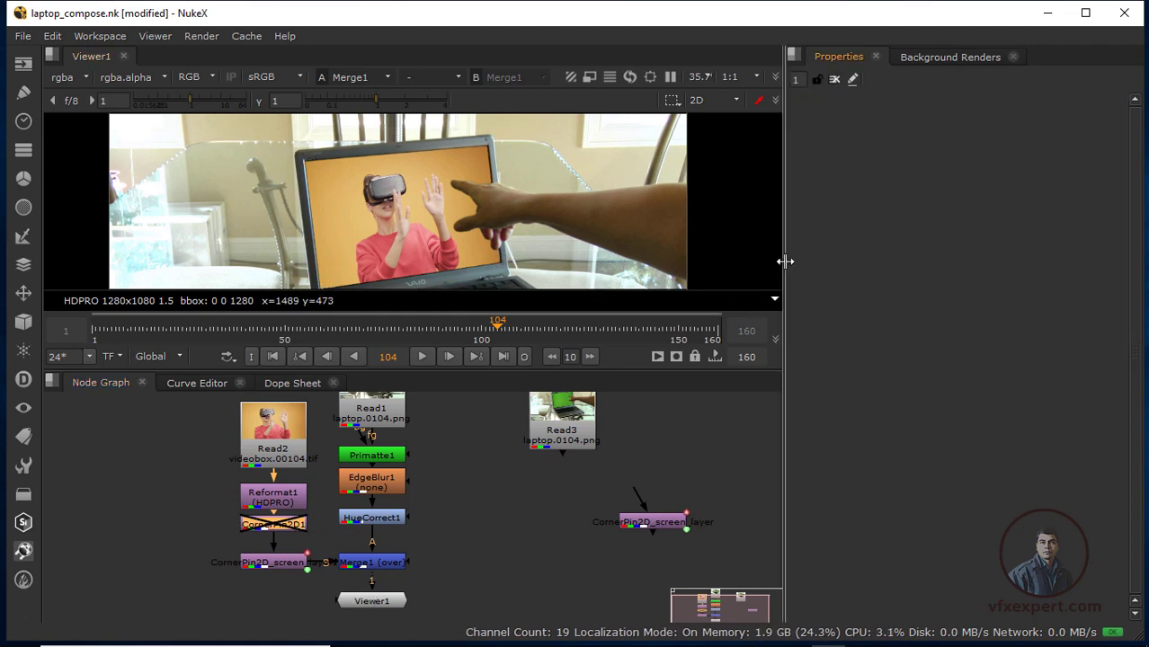
drag(783, 259, 960, 259)
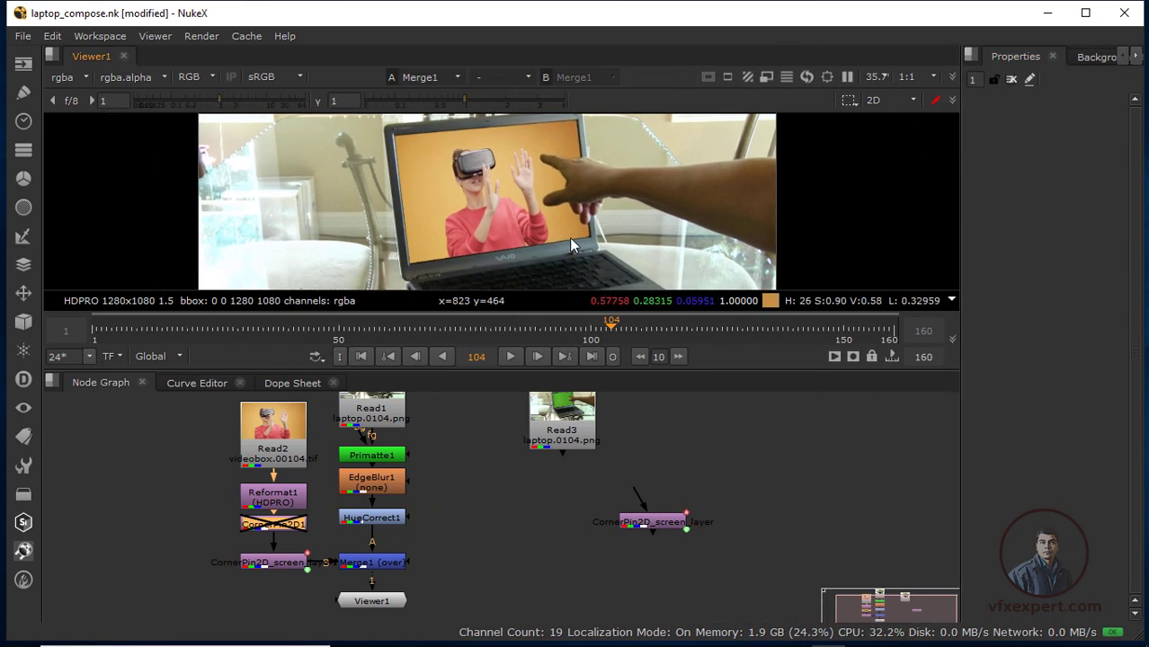
Play the composite from the first frame, stop playback, and scrub back to frame 110 to inspect the screen replacement.
scroll(559, 243, down, 1)
scroll(421, 479, up, 2)
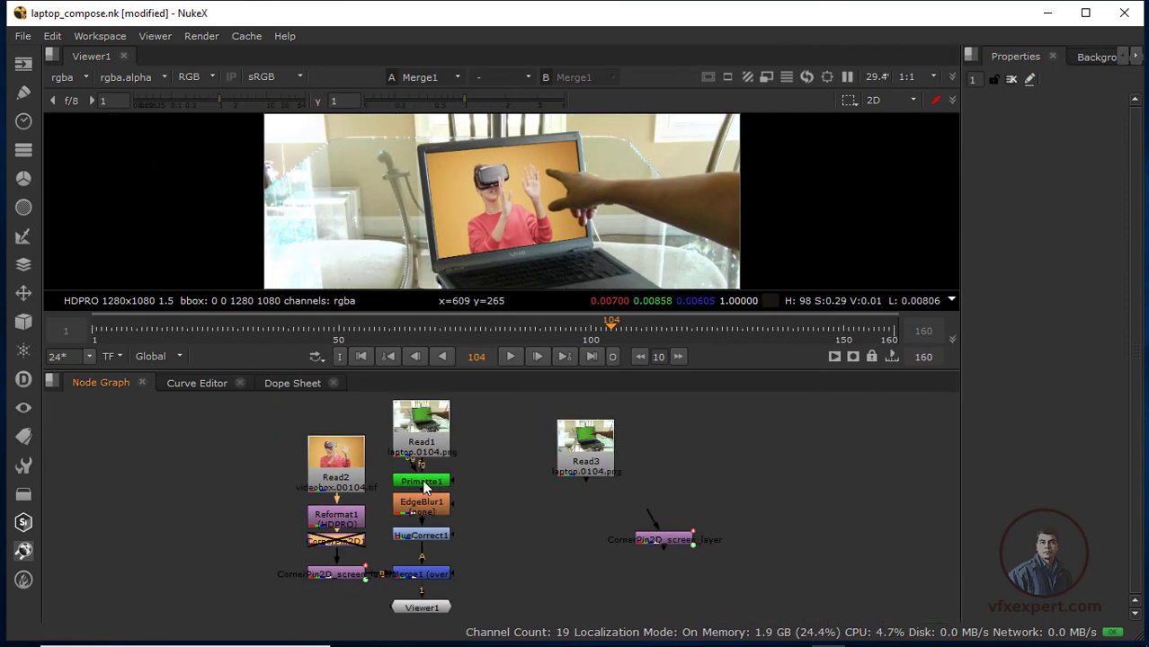
scroll(519, 464, down, 3)
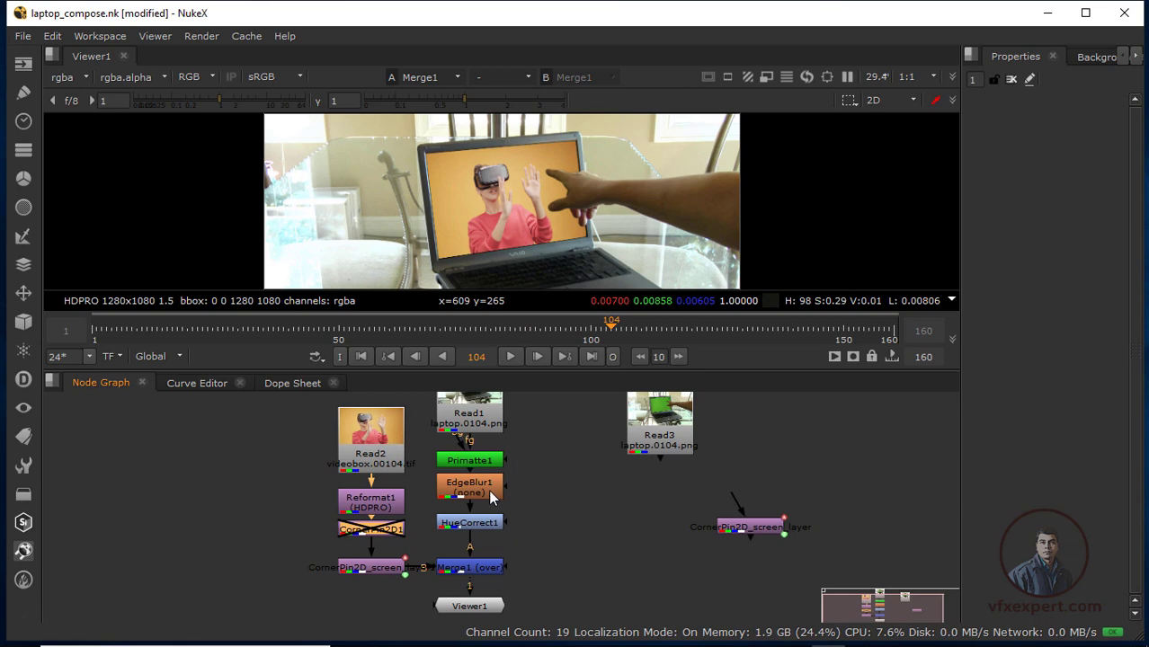
click(360, 357)
click(511, 356)
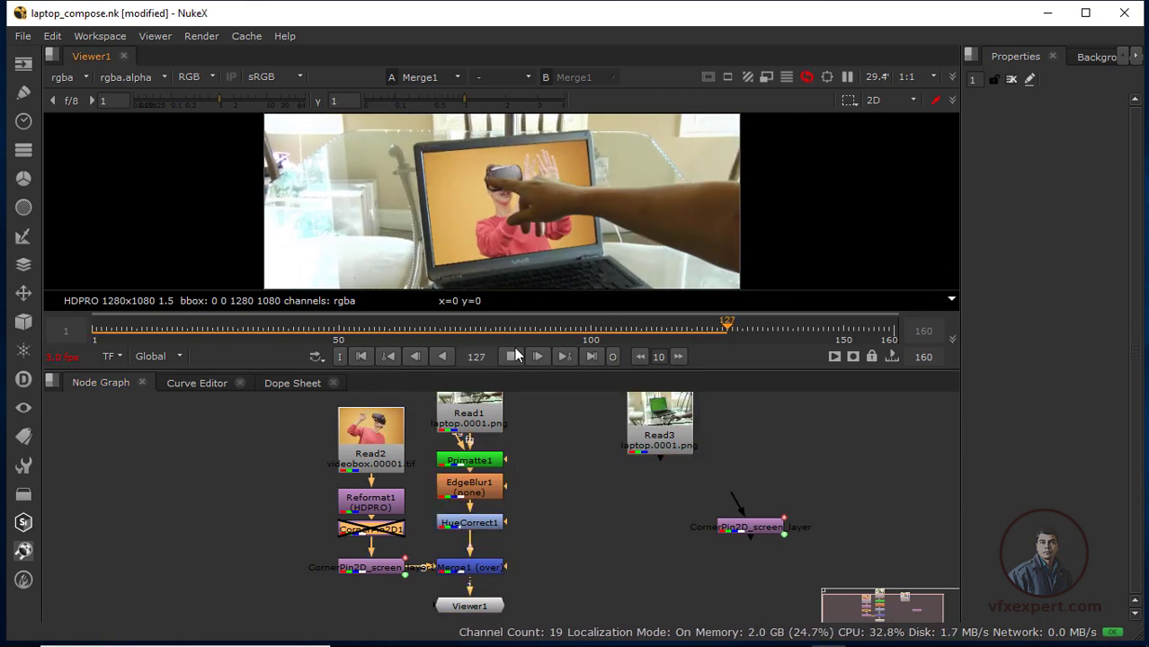
click(510, 356)
drag(754, 326, 643, 330)
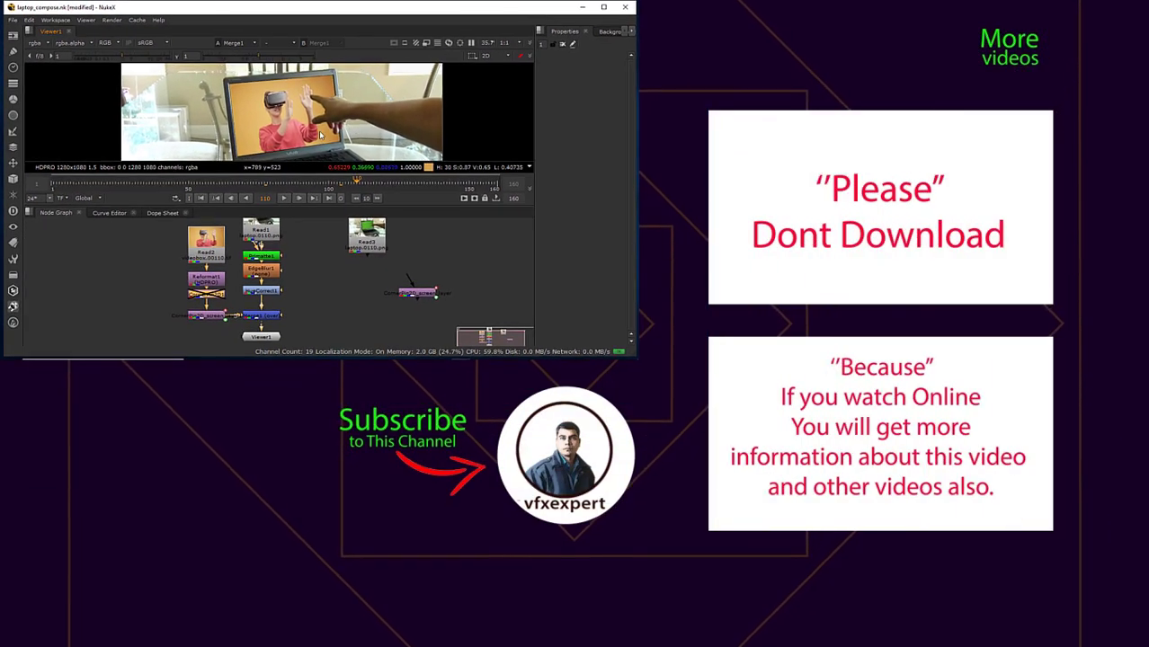
scroll(314, 133, up, 4)
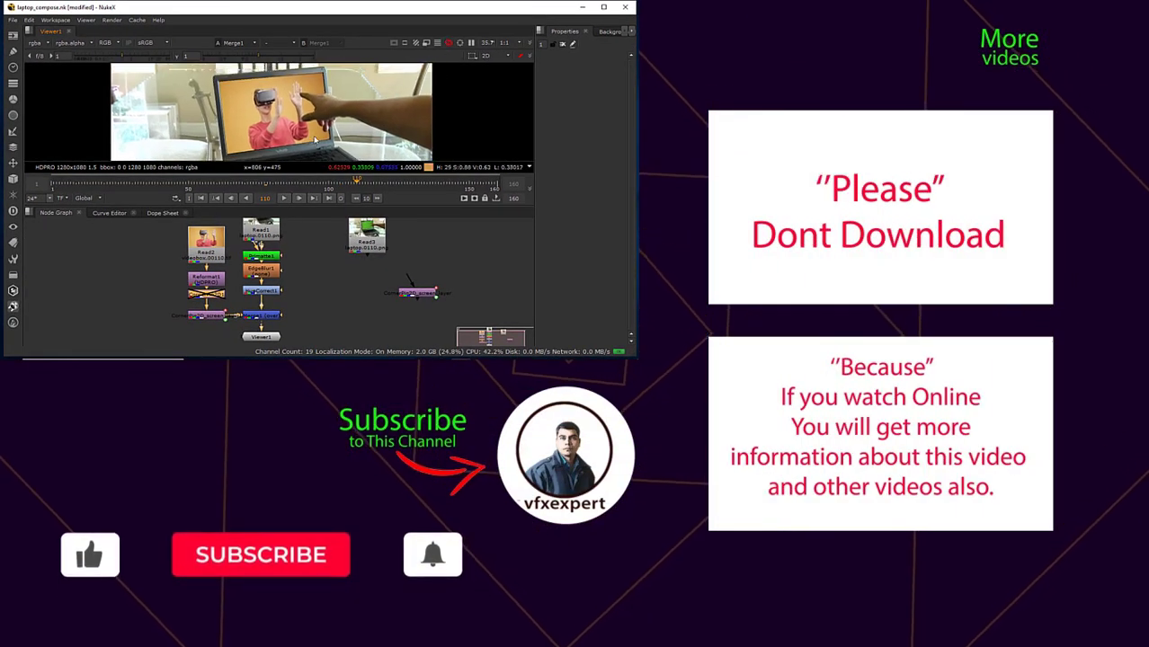